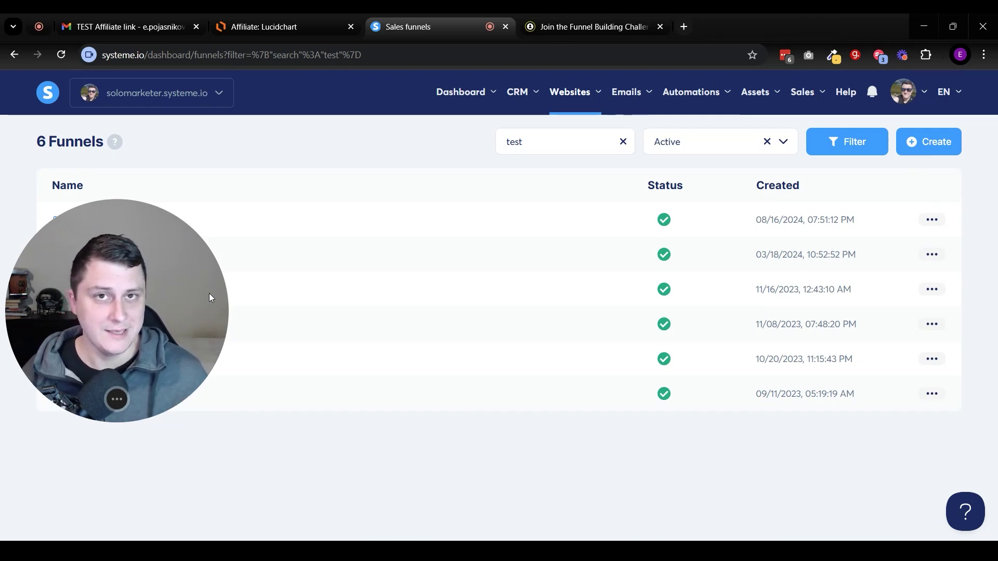
Switch to the Lucidchart diagram and examine the affiliate link format and the signup page, confirmation page and confirmation email flow
mouse_move(461, 92)
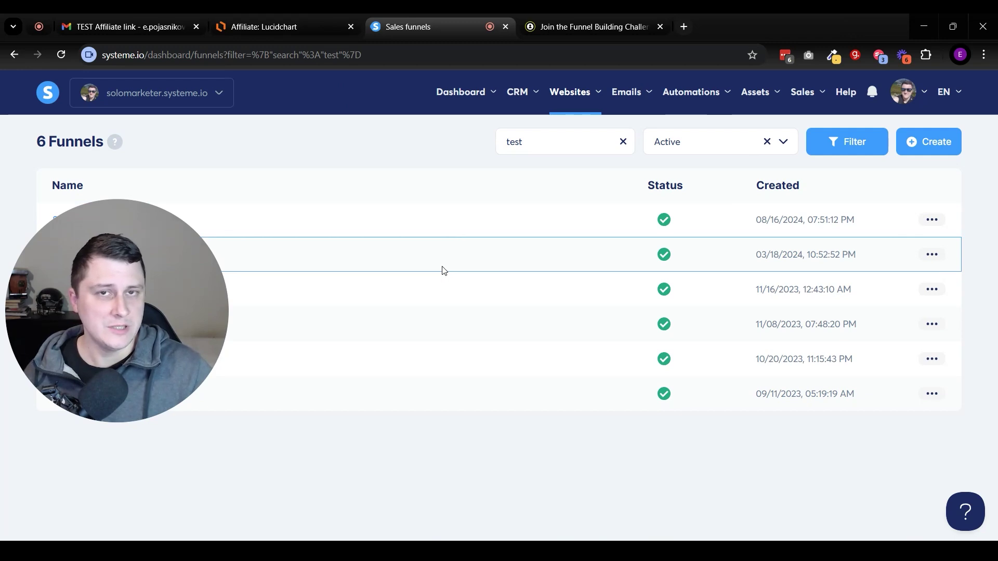
click(241, 13)
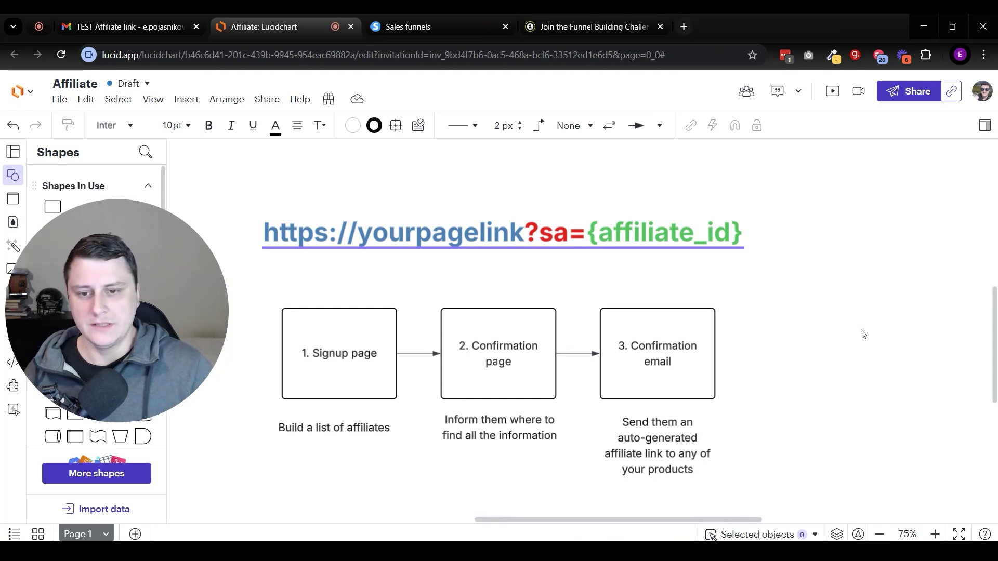
drag(356, 486, 332, 353)
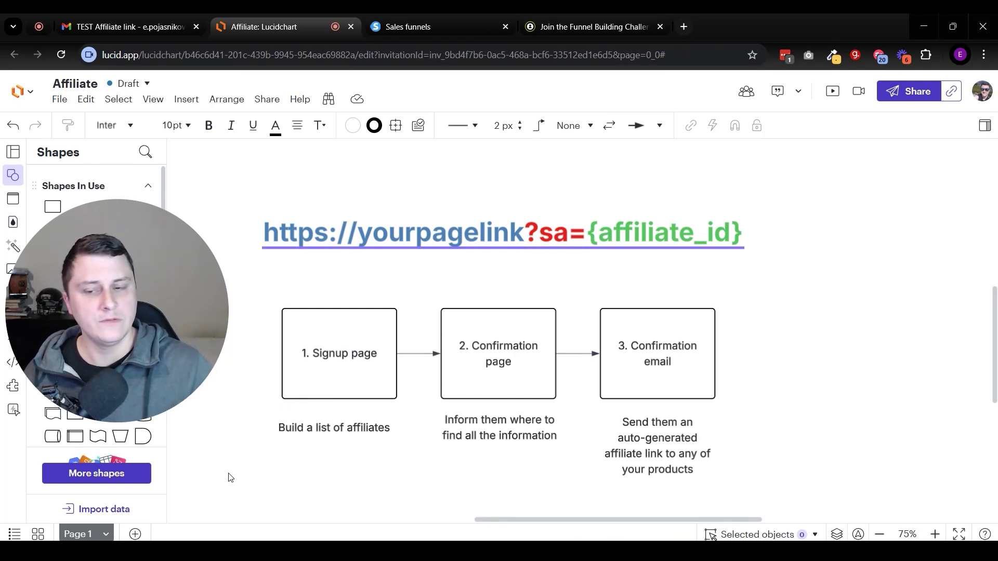
drag(485, 498, 478, 354)
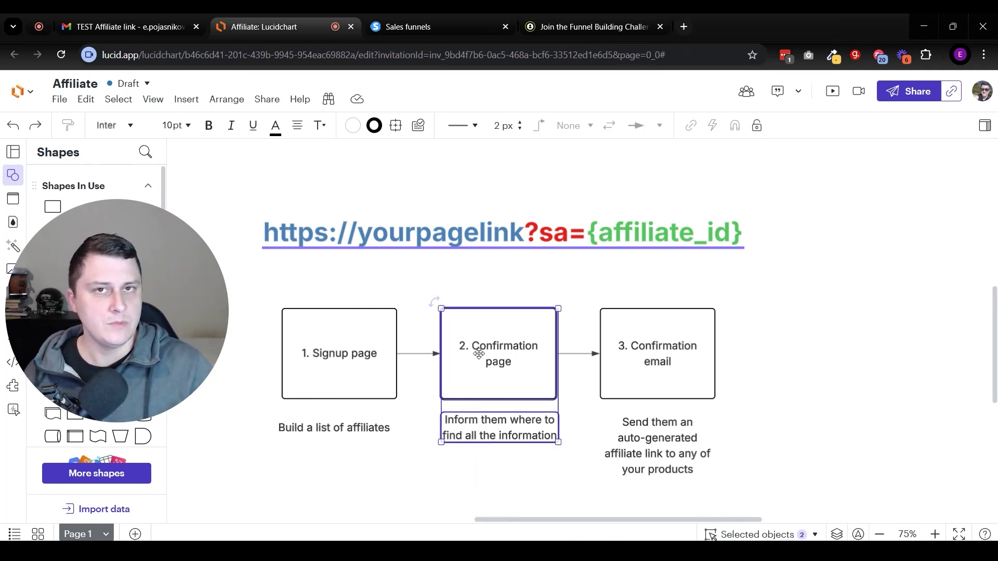
drag(848, 287, 676, 395)
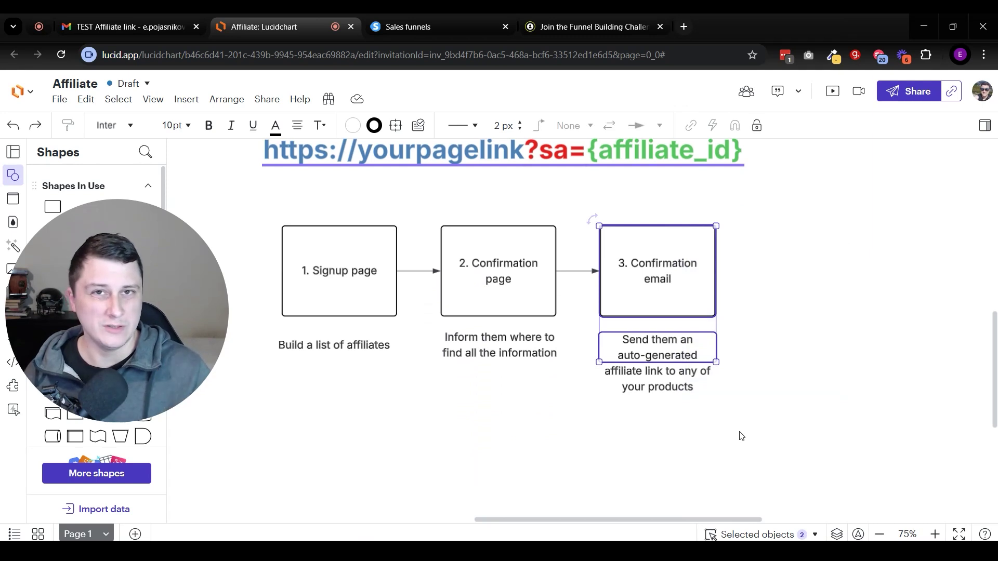
click(797, 307)
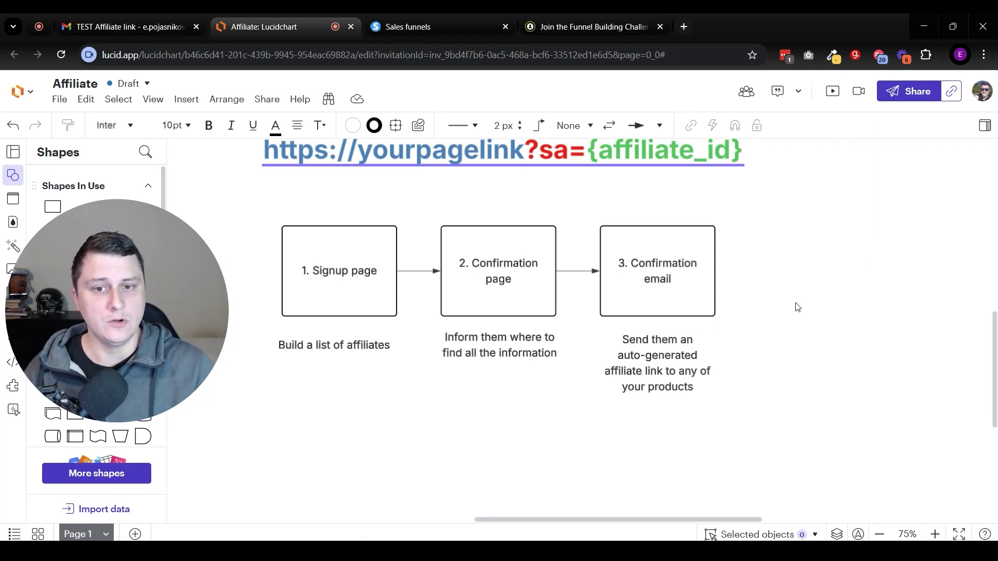
scroll(807, 332, up, 2)
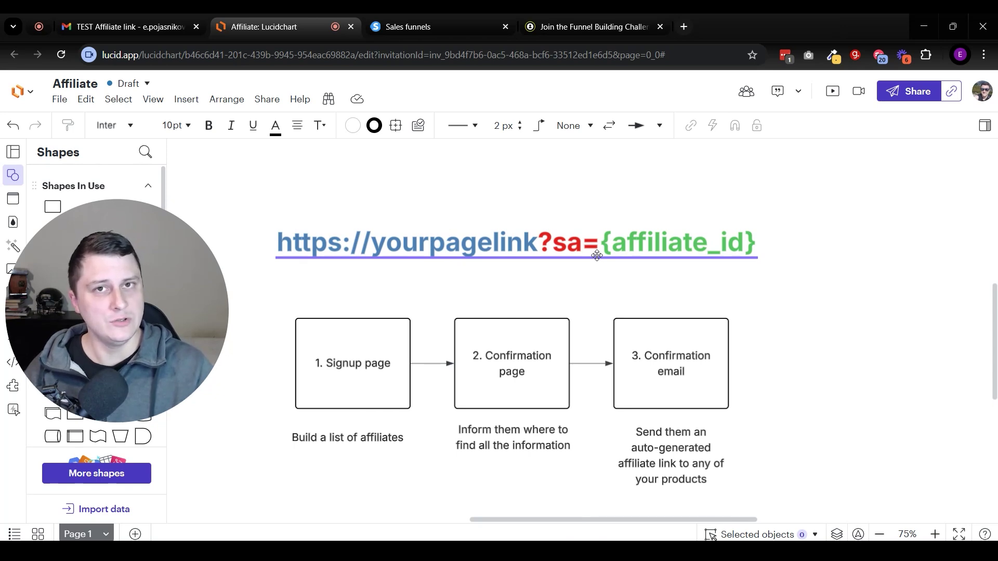
scroll(776, 221, down, 1)
click(775, 228)
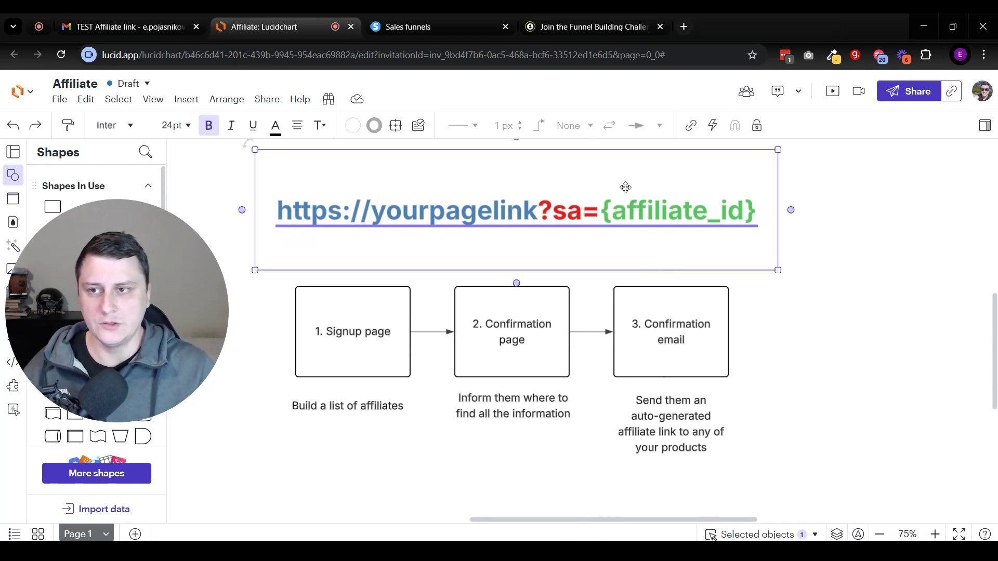
click(394, 13)
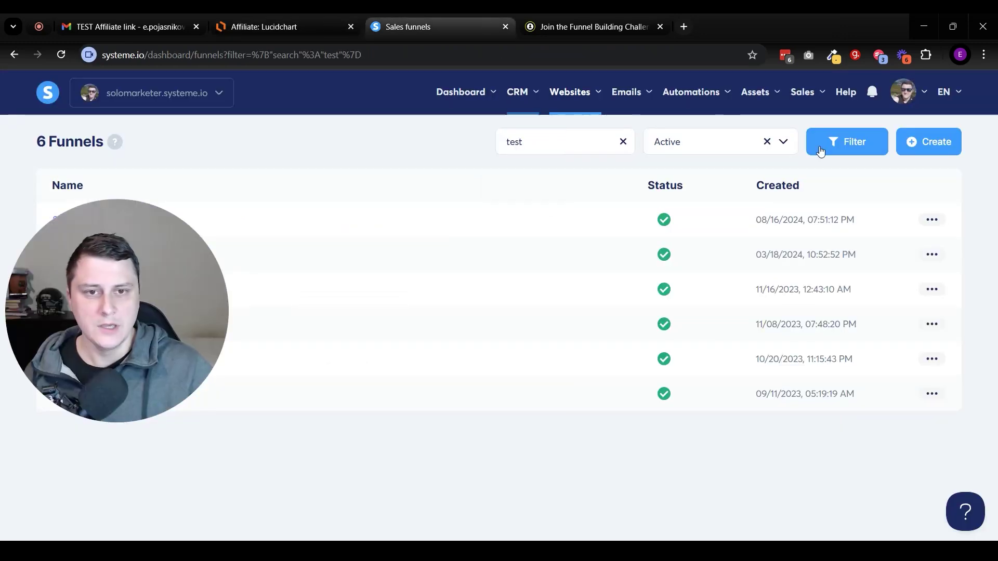
click(922, 145)
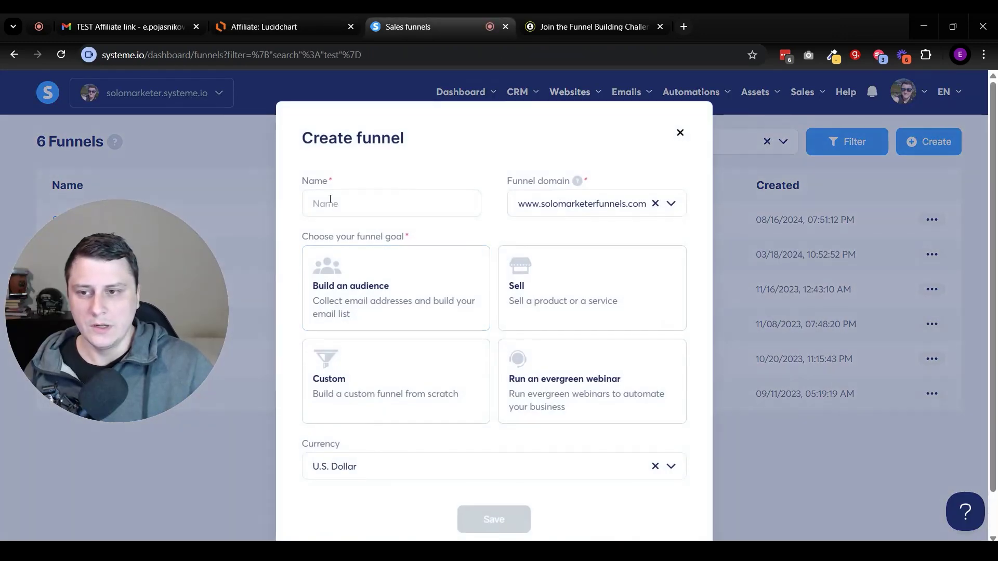
text(TEST affiliate sig)
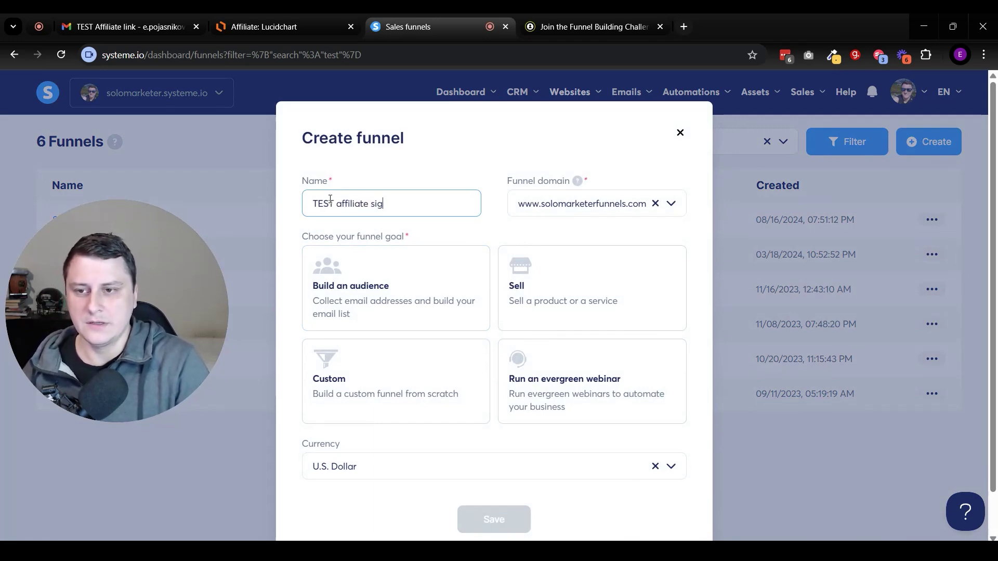
triple_click(328, 199)
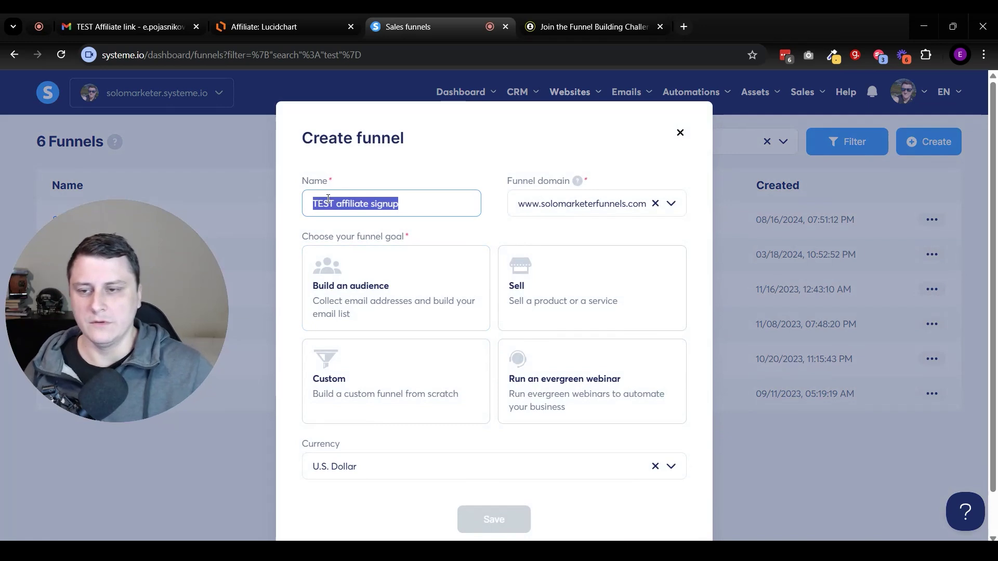
click(332, 200)
click(373, 302)
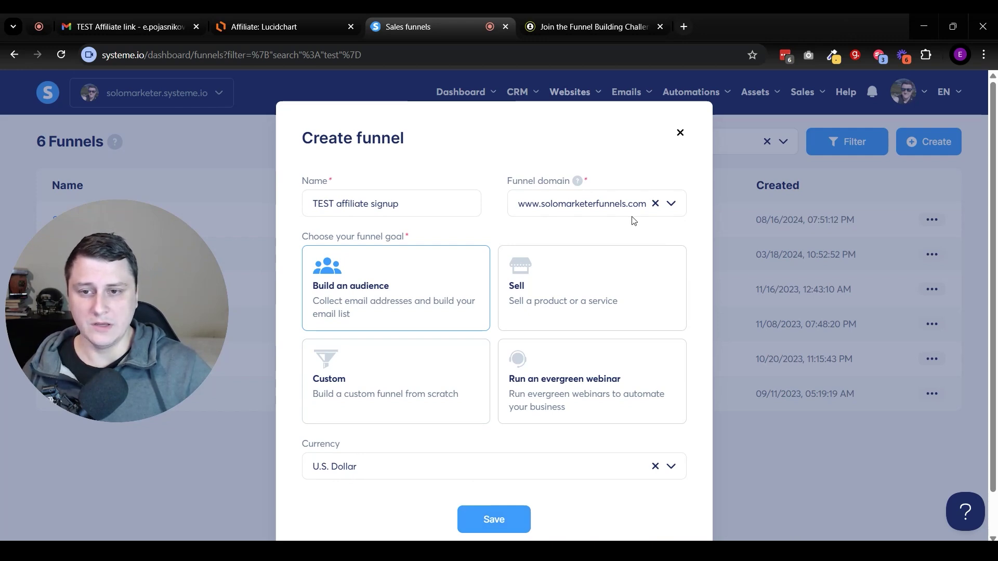
click(583, 208)
click(585, 256)
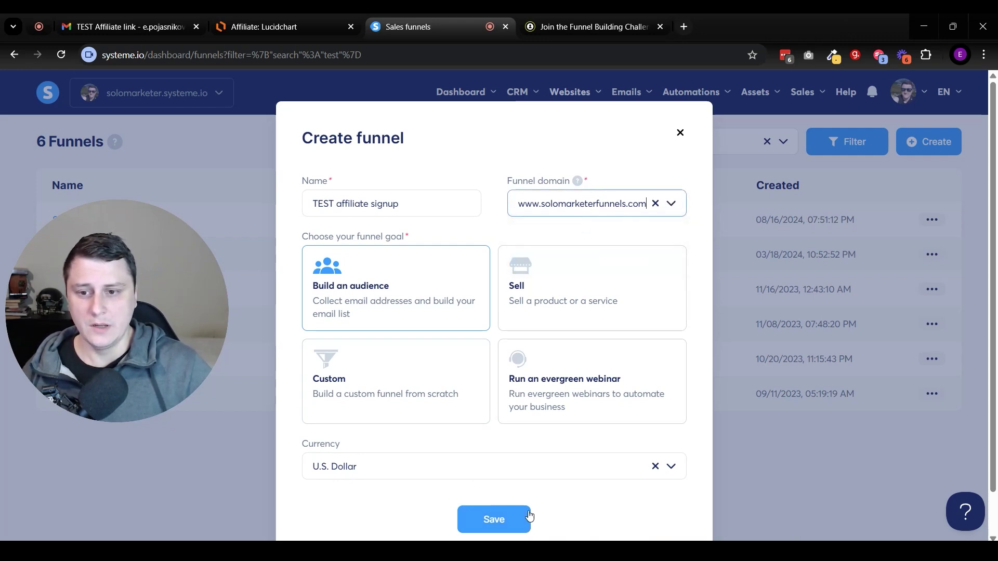
click(510, 518)
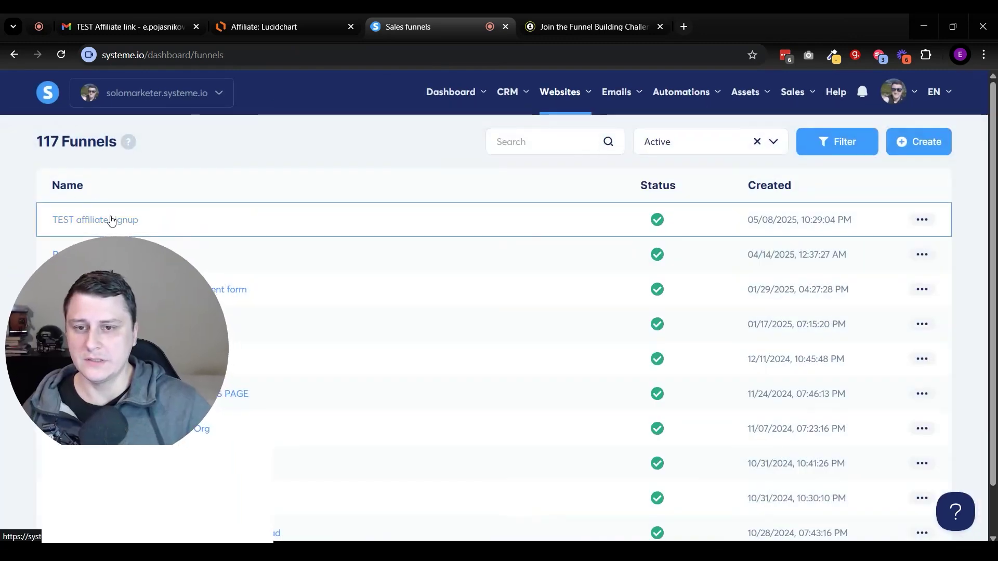
In the TEST affiliate signup funnel, apply the Volunteer in your Community template to the squeeze page and a template to the thank-you page
click(111, 220)
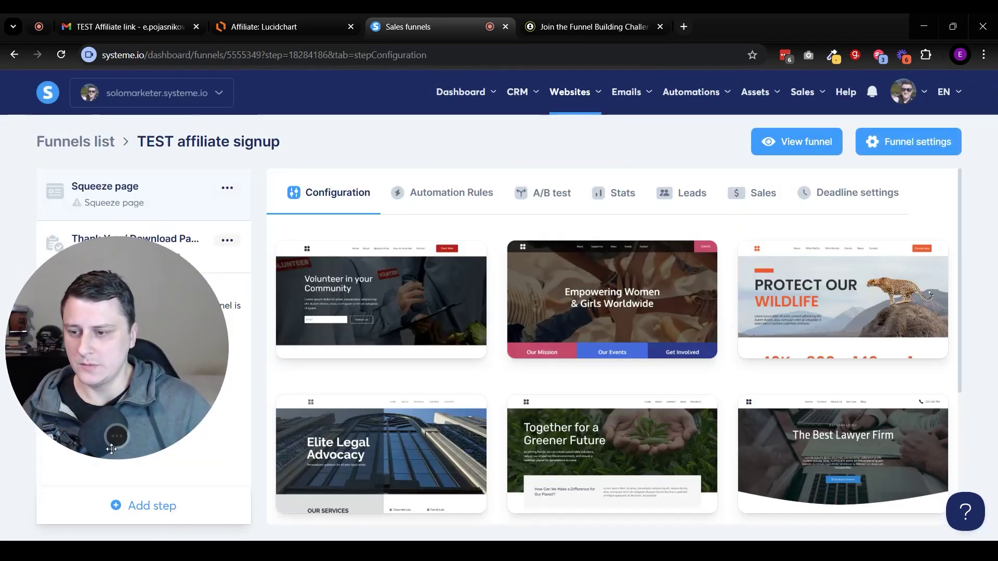
click(111, 439)
drag(106, 382, 92, 482)
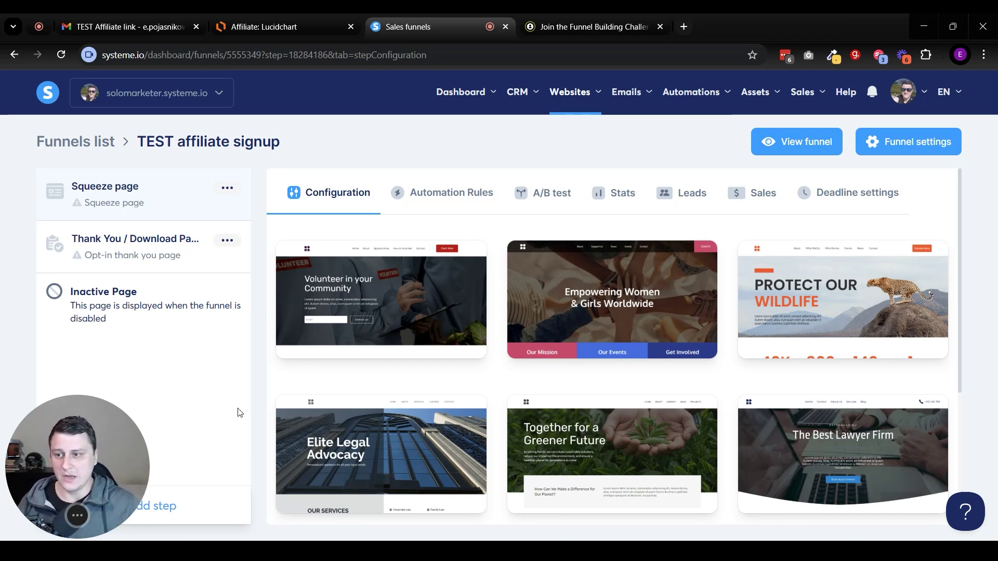
mouse_move(331, 283)
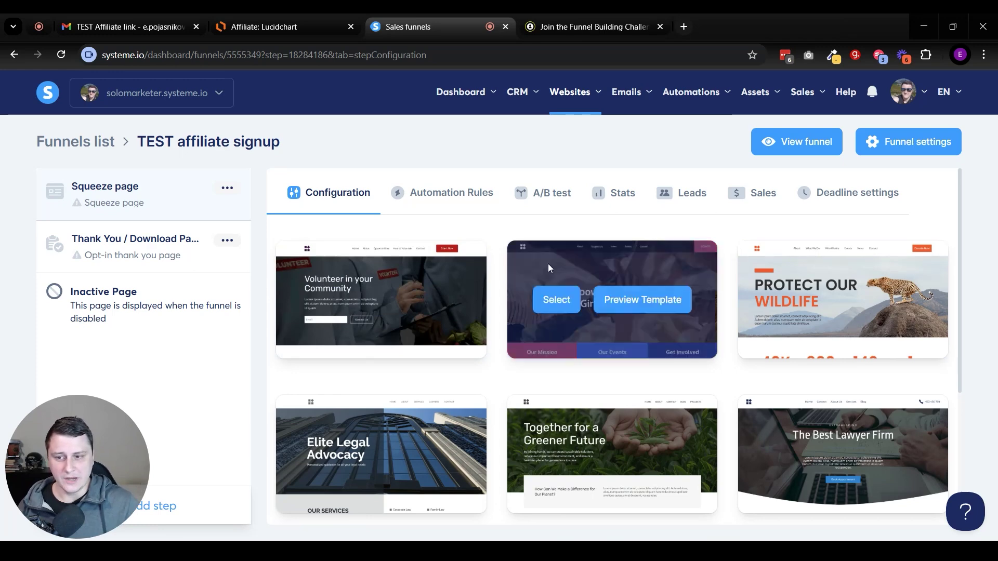
click(328, 305)
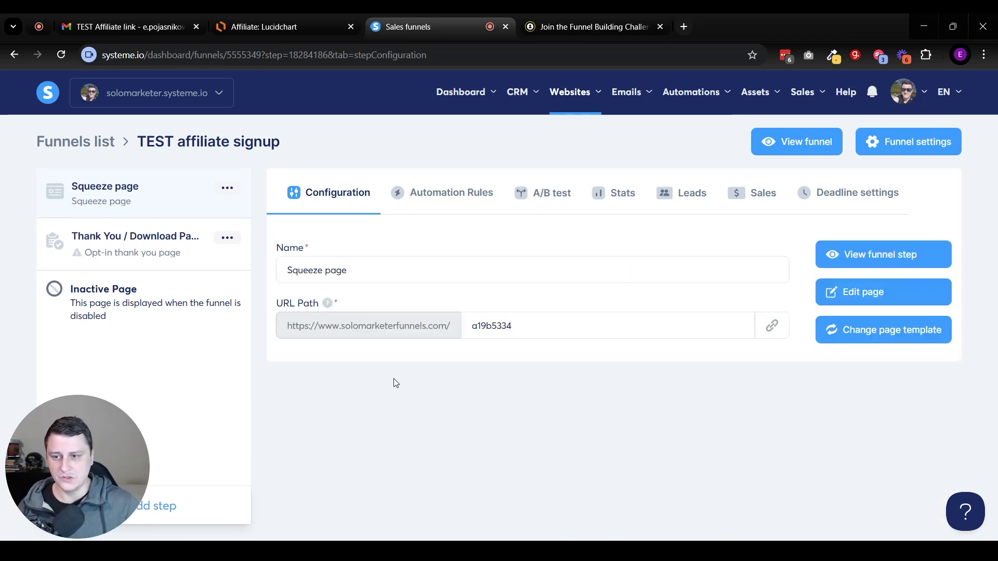
click(135, 247)
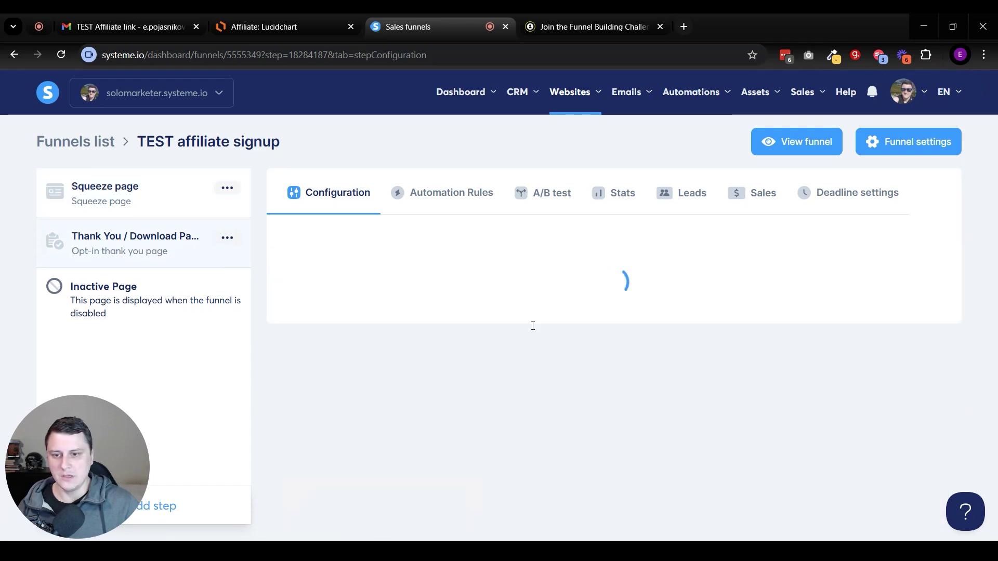
Open the funnel's squeeze page in the page editor
click(151, 200)
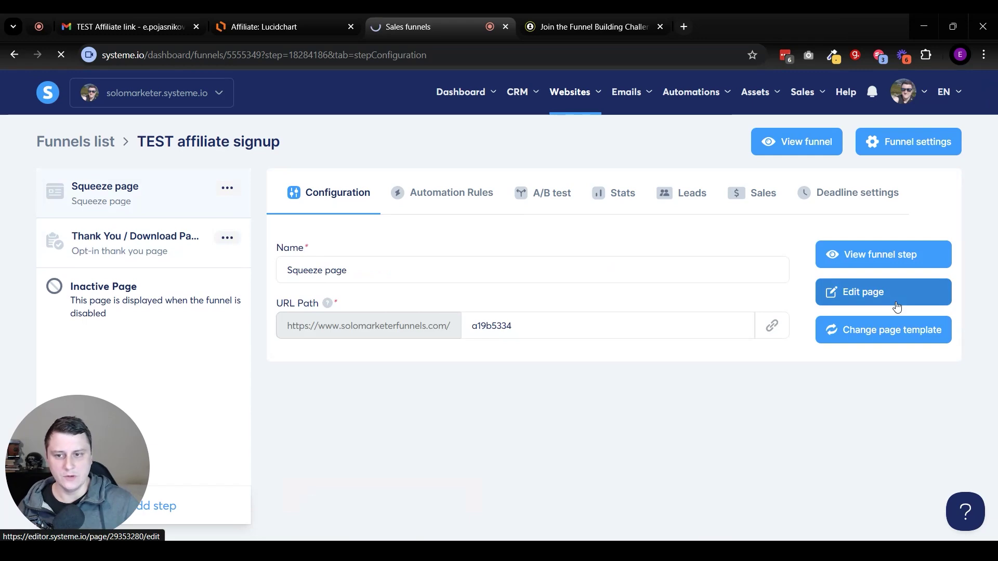
click(852, 293)
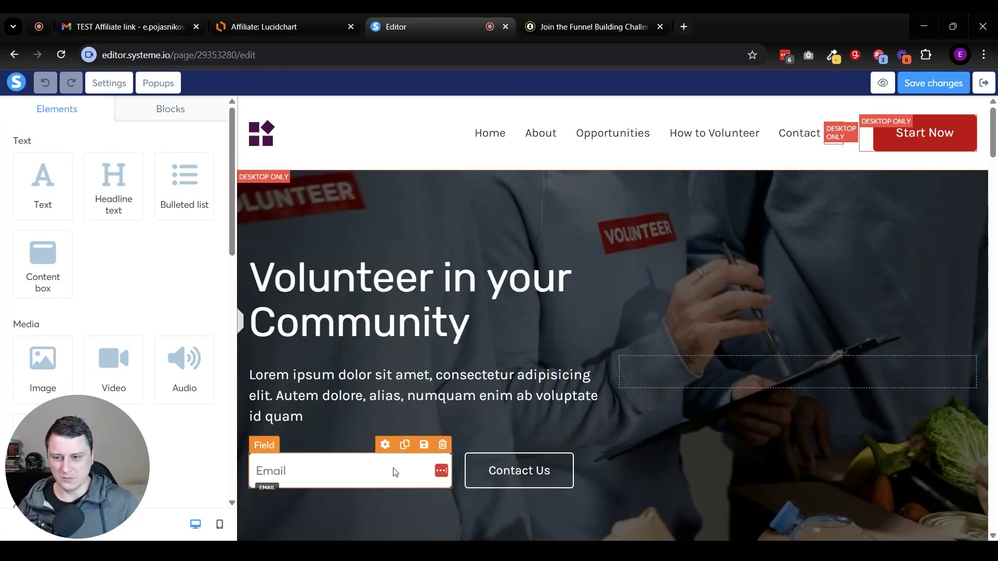
scroll(108, 288, down, 3)
scroll(108, 288, down, 4)
drag(52, 312, 659, 270)
drag(540, 353, 488, 291)
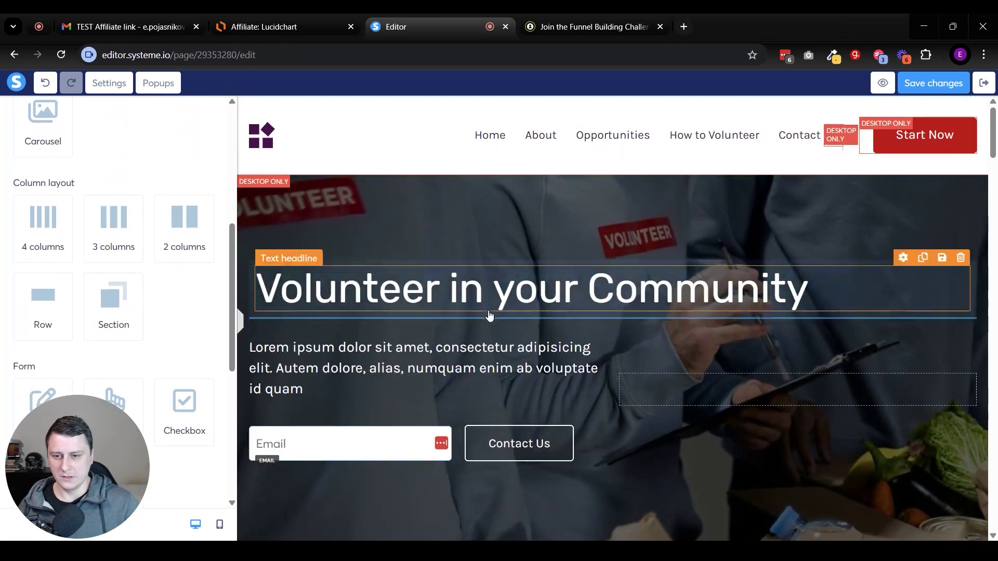
drag(416, 364, 467, 311)
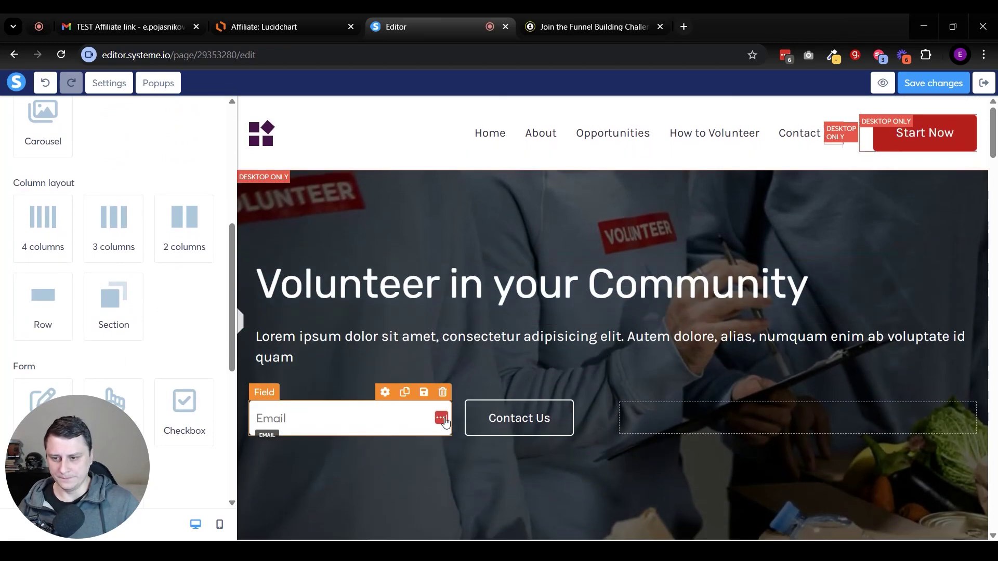
key(ctrl+z)
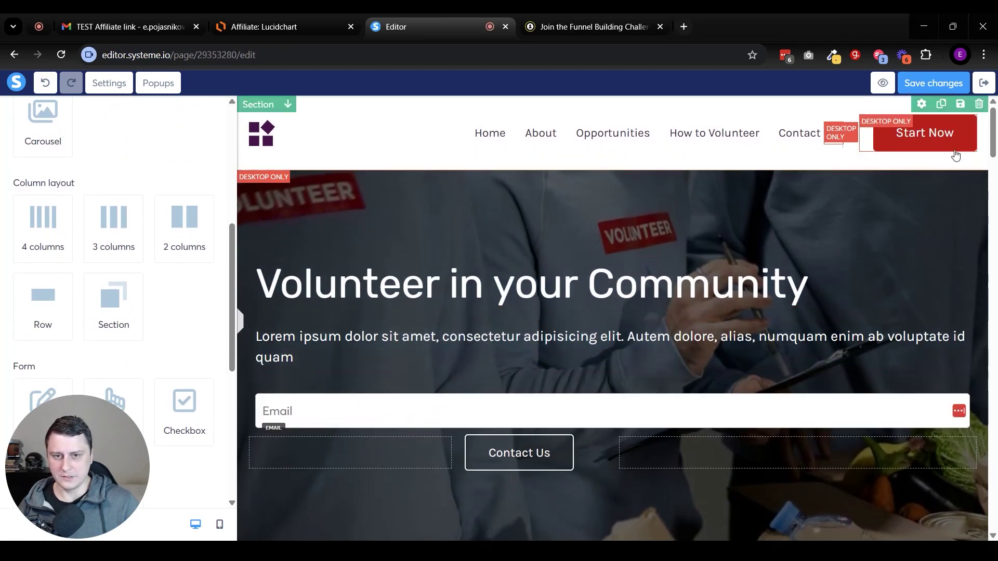
key(ctrl+z)
key(ctrl+z)
Move the email field and Contact Us button into the hero's empty right column, and delete the emptied row under the text
drag(390, 475, 780, 375)
drag(499, 491, 796, 401)
drag(797, 392, 748, 406)
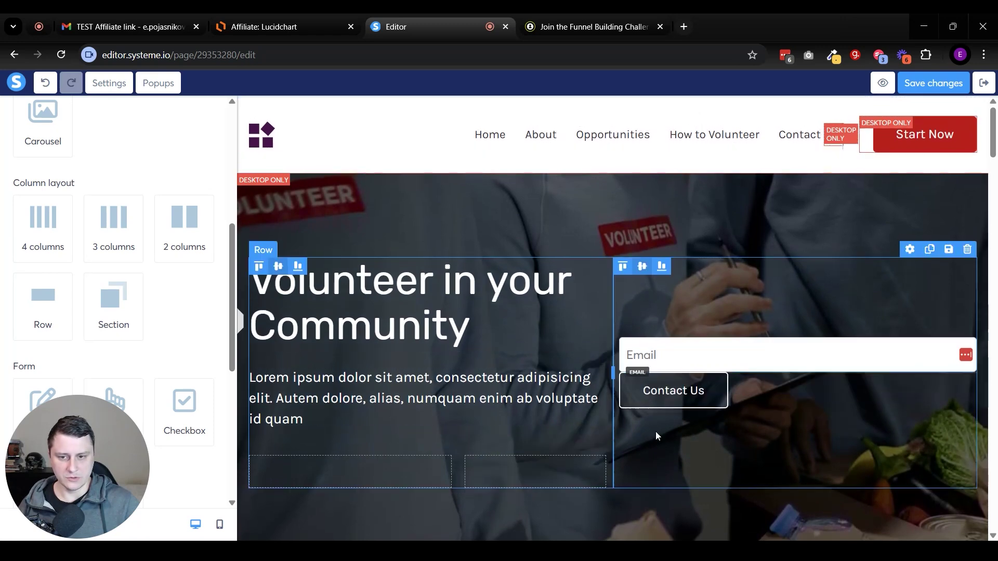
click(598, 445)
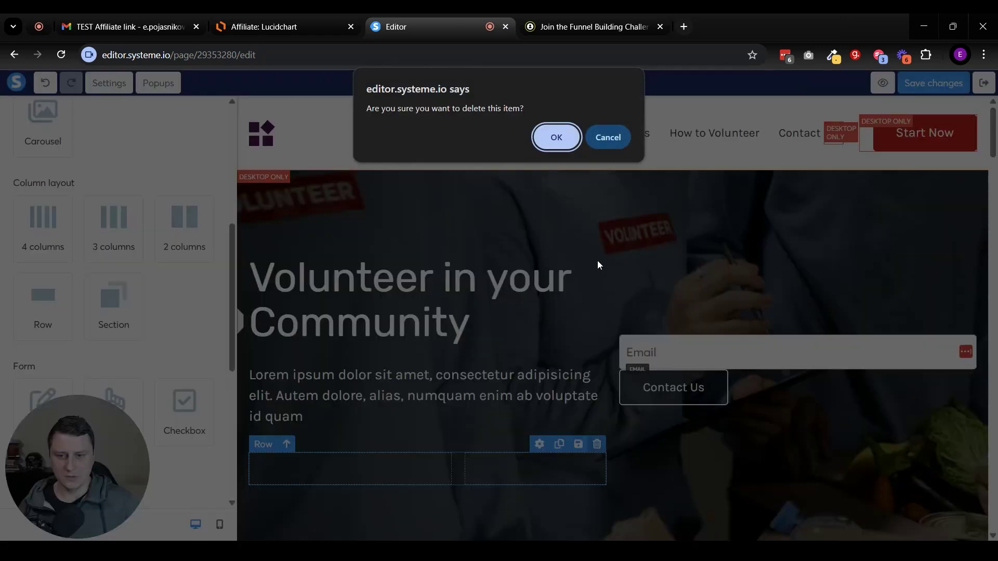
click(561, 149)
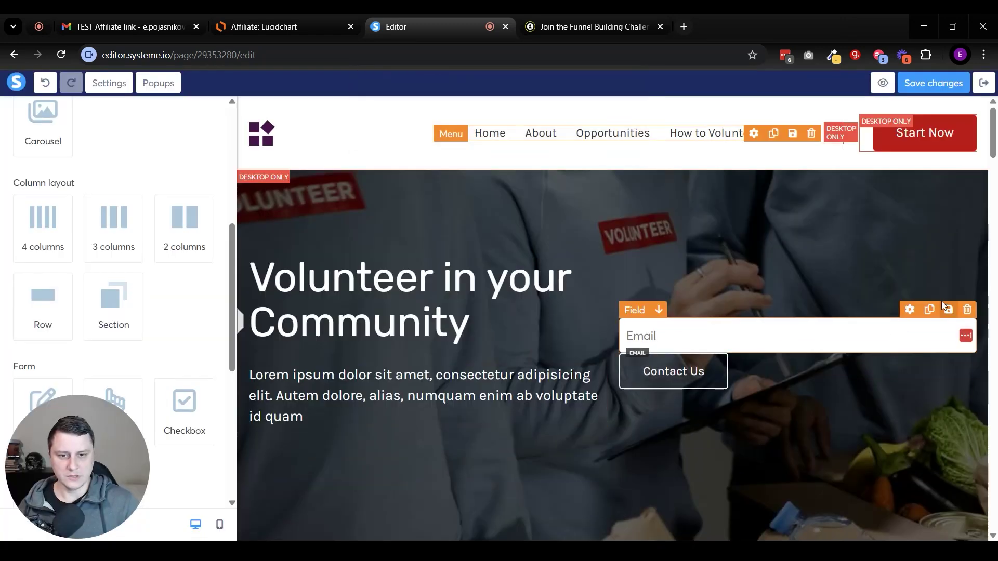
Duplicate the email field and change the upper copy's input type to First name
click(929, 310)
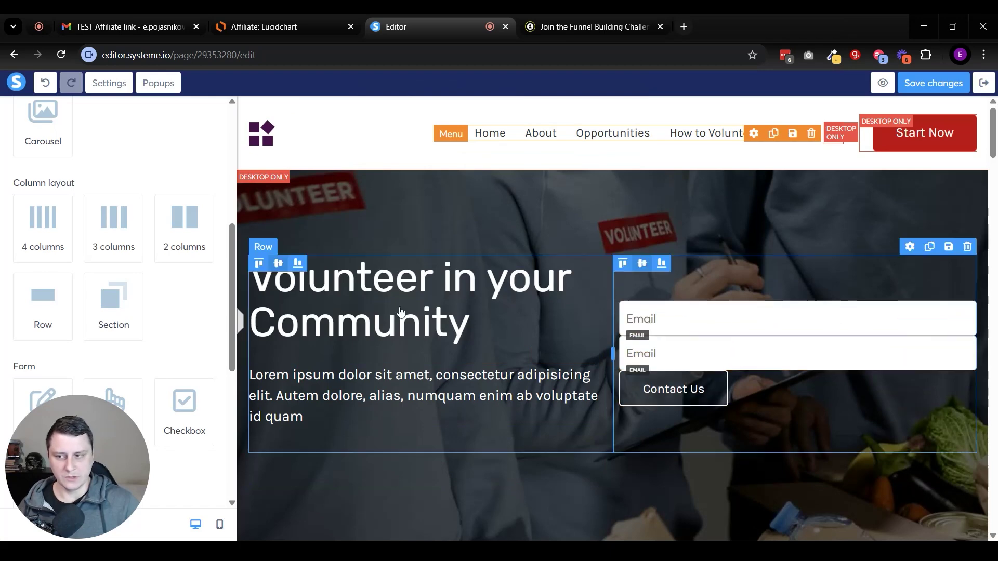
click(773, 310)
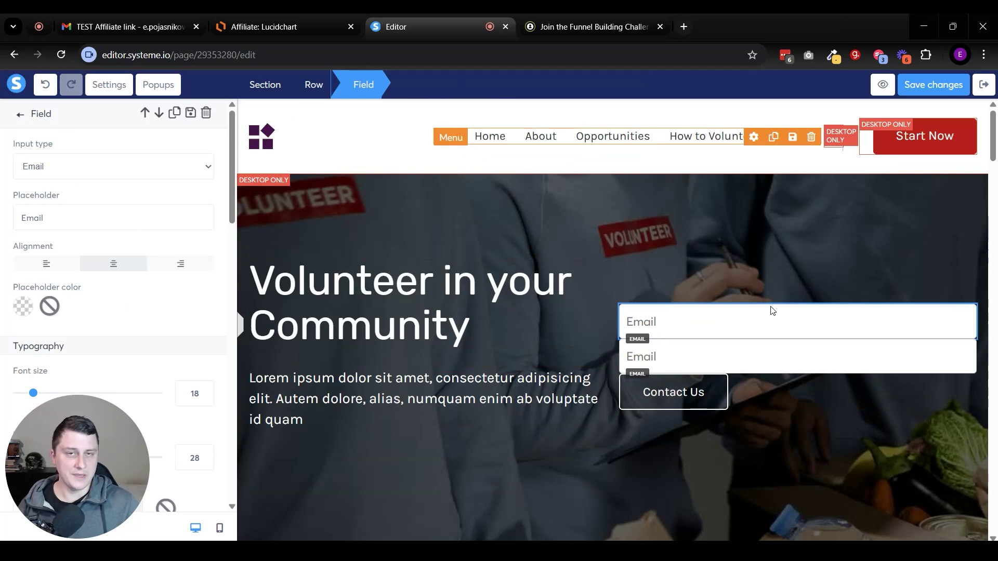
click(790, 401)
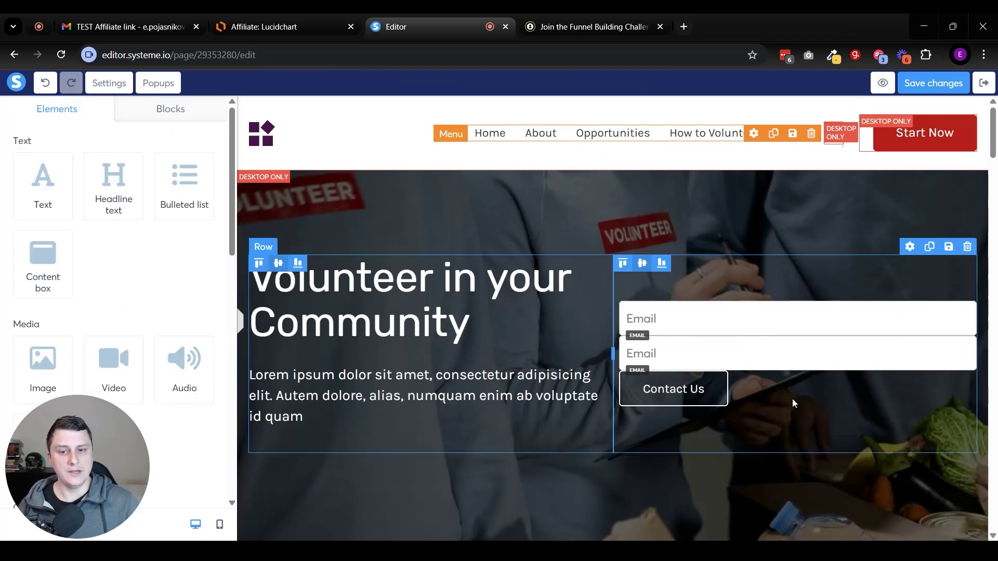
click(765, 322)
click(136, 165)
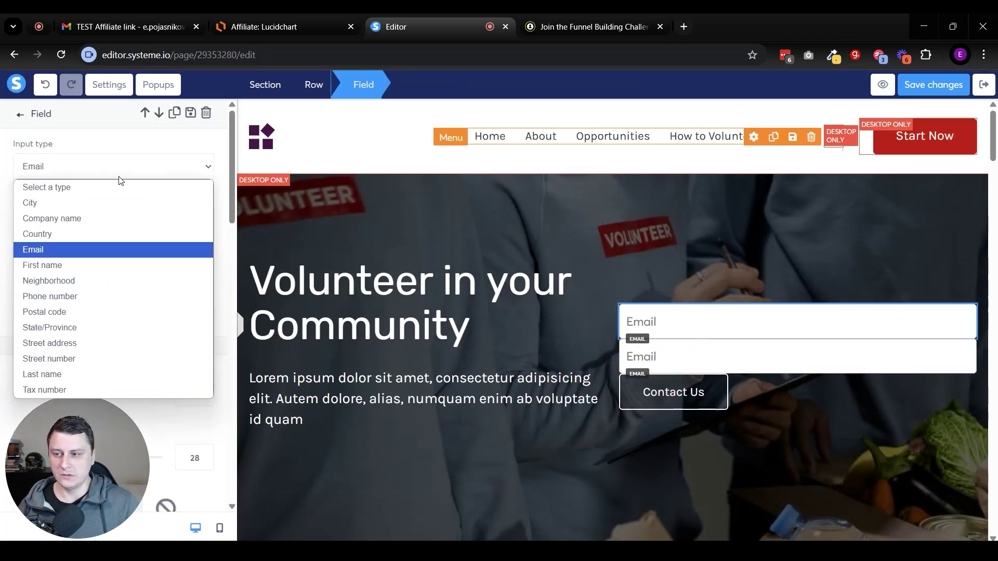
click(73, 267)
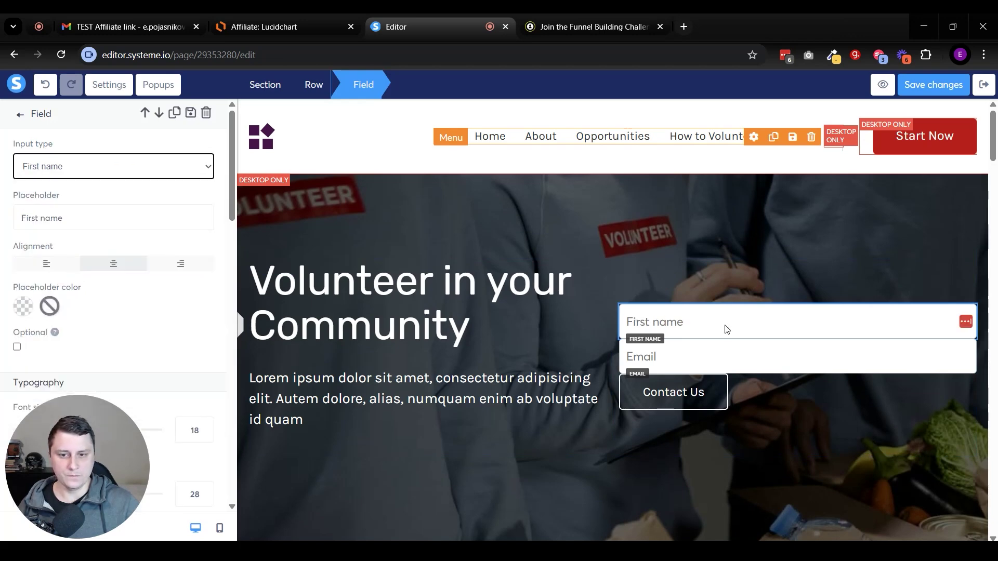
click(776, 381)
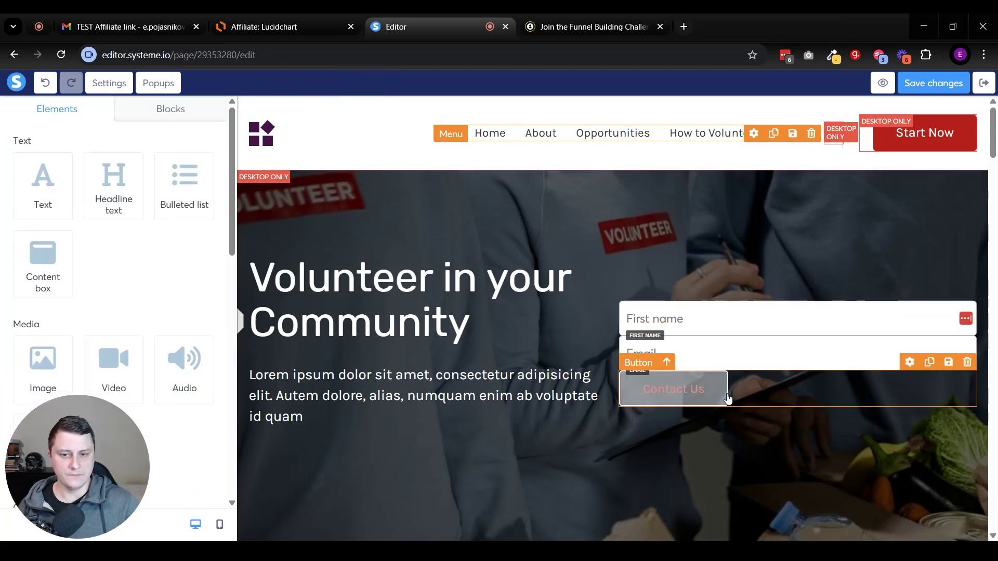
Set the Contact Us button's width to Fill width
click(706, 394)
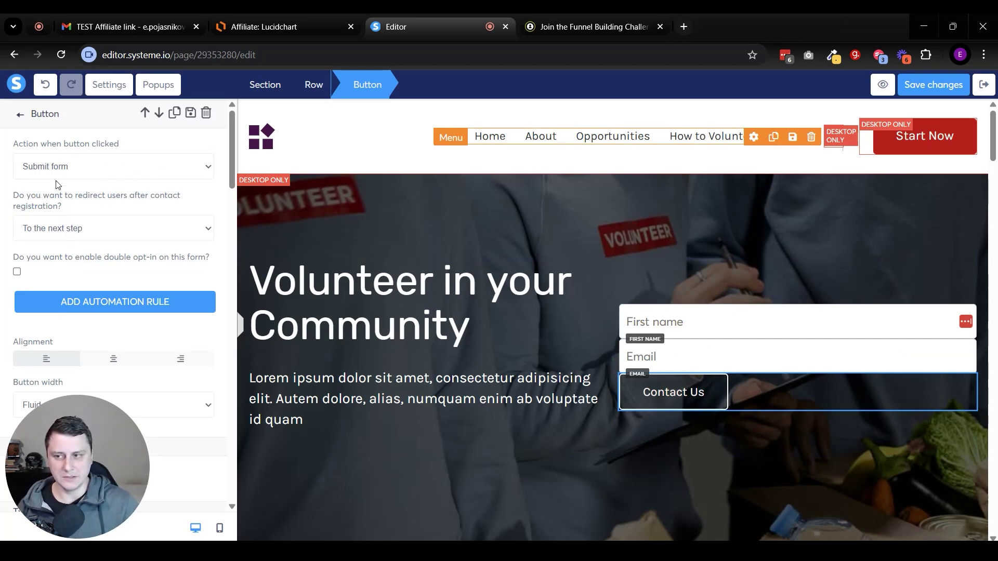
click(678, 382)
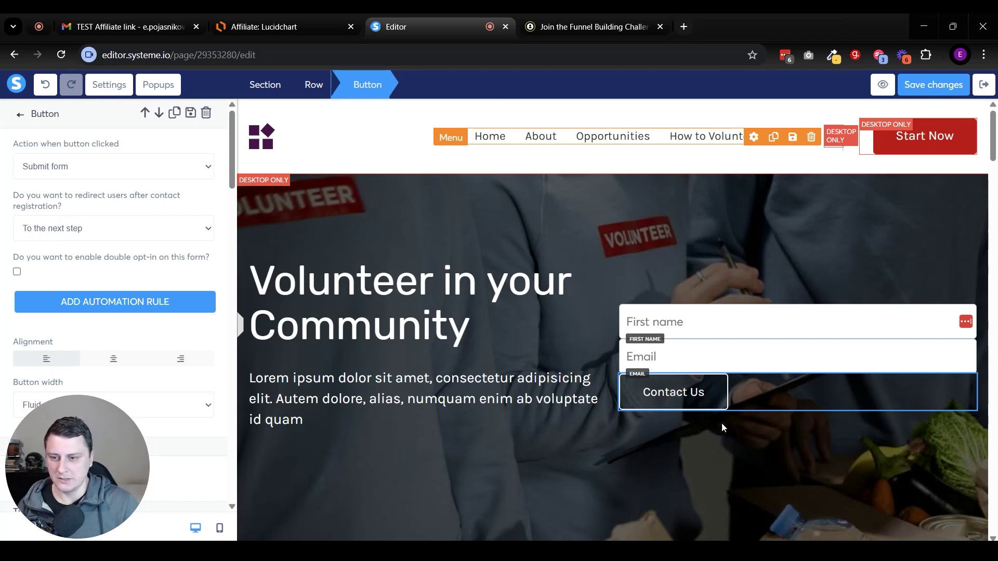
drag(122, 458, 383, 455)
click(671, 400)
click(59, 410)
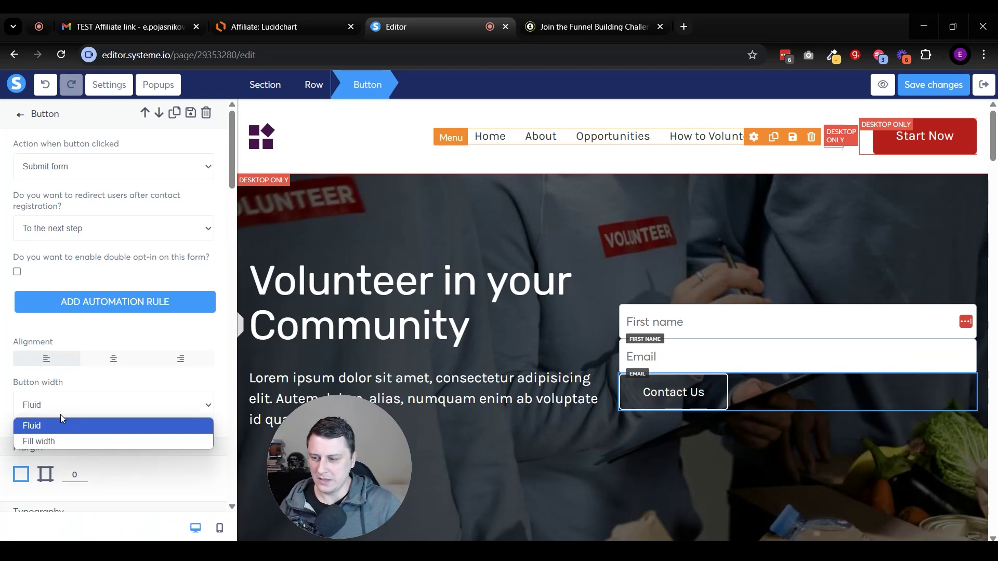
click(51, 443)
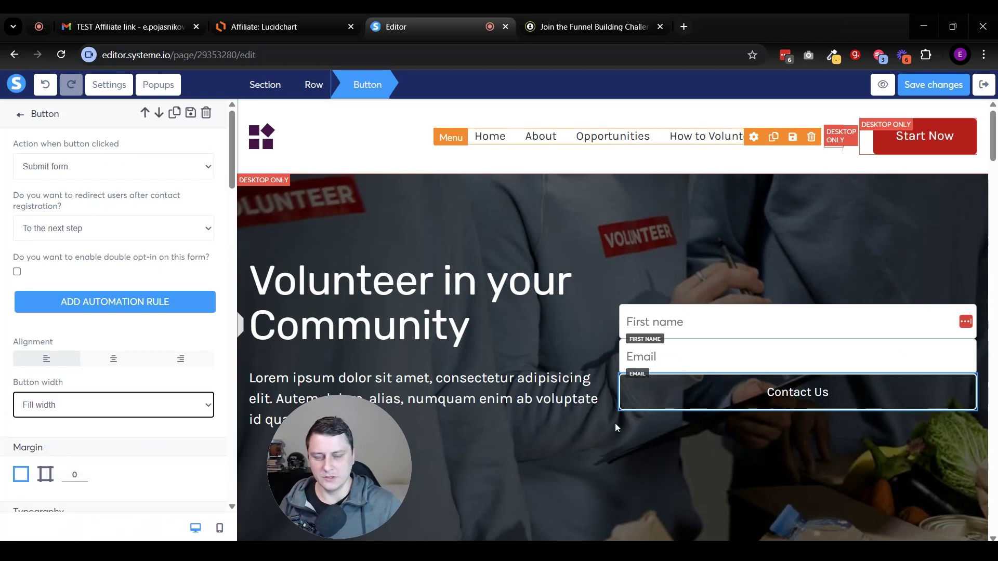
Give the hero's email field a top margin of 15 and a bottom margin of 15
click(806, 354)
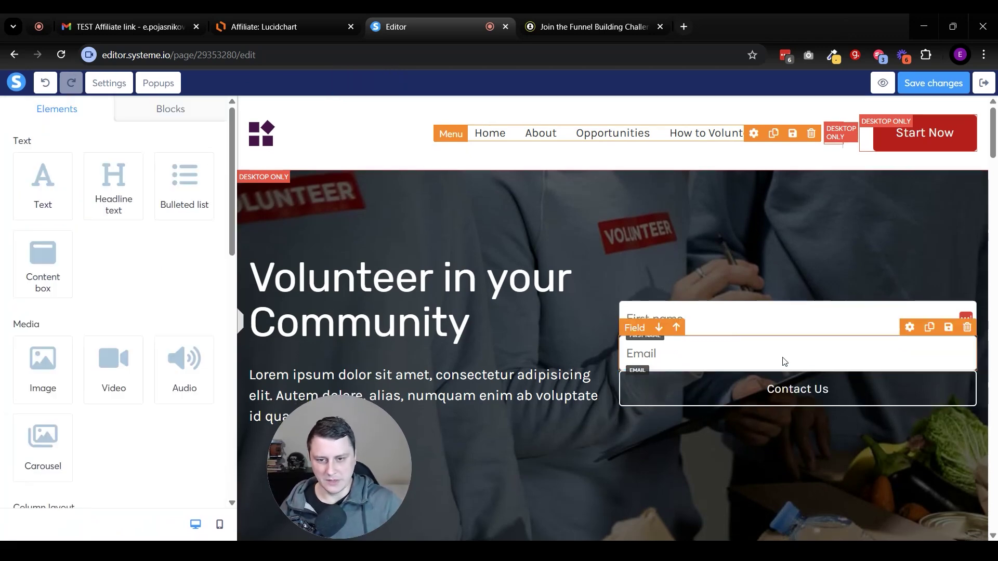
scroll(119, 326, down, 8)
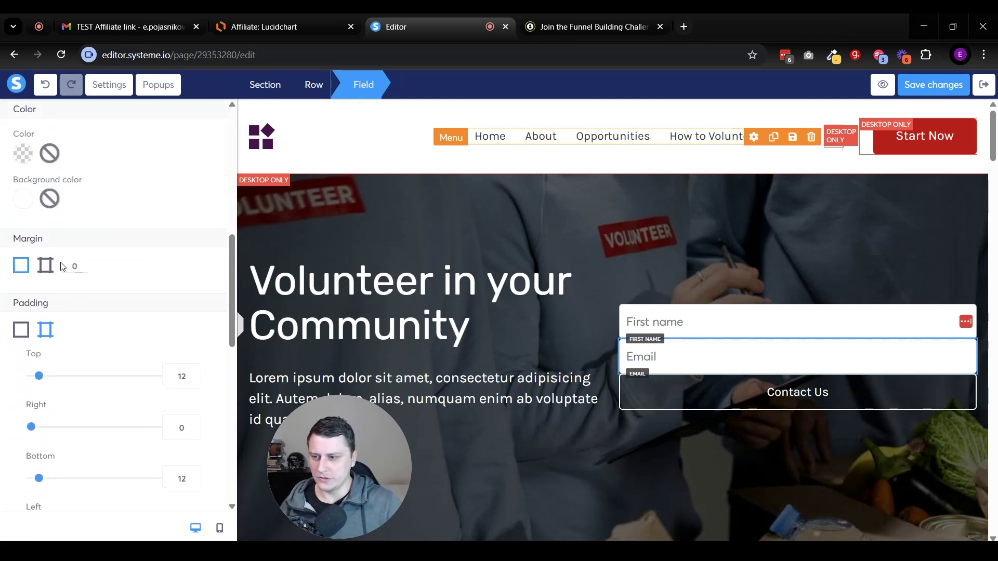
click(54, 266)
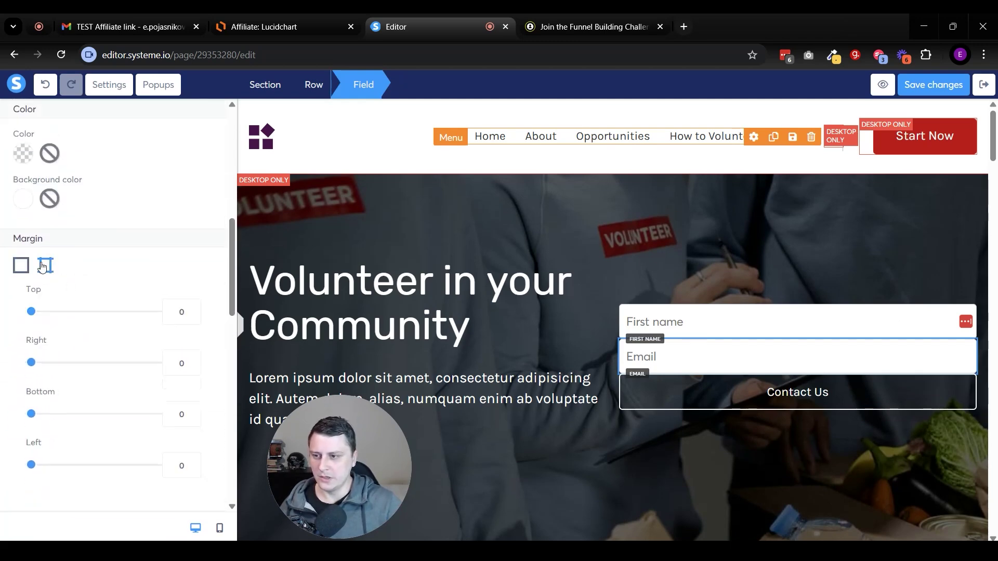
click(181, 312)
text(15)
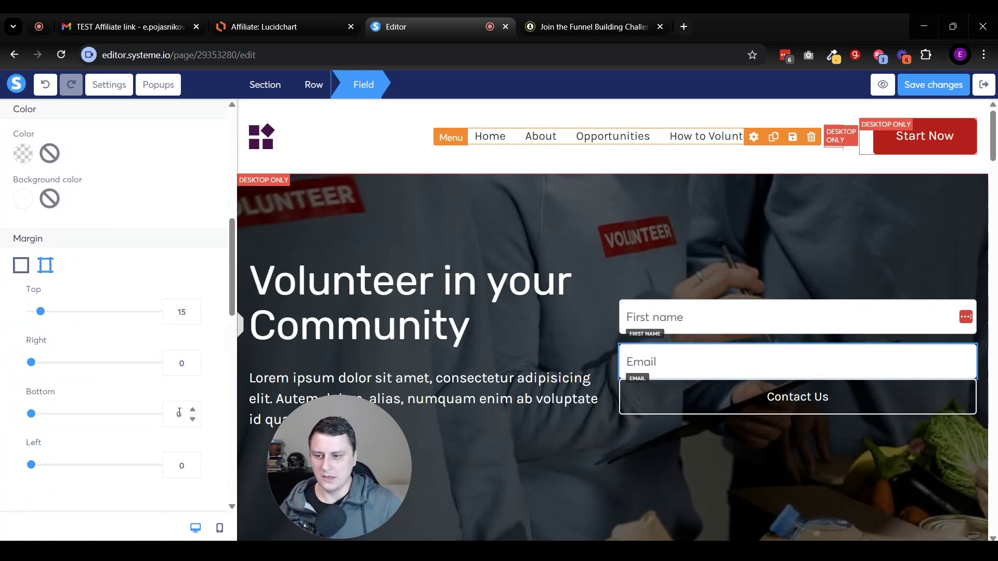
text(15)
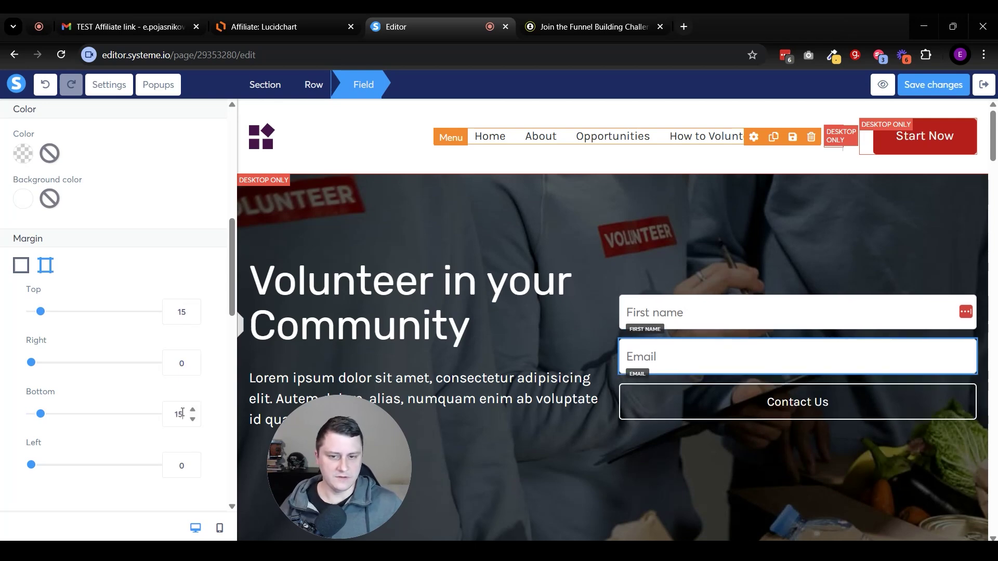
click(665, 461)
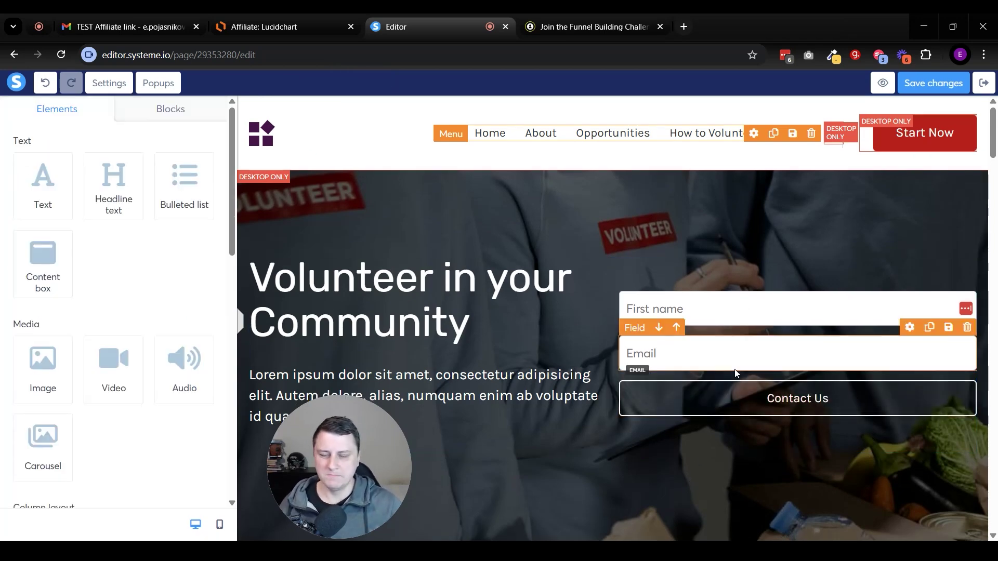
Replace the hero headline's text with "Sign up for our affiliate updates"
click(395, 312)
drag(407, 449, 94, 463)
key(ctrl+a)
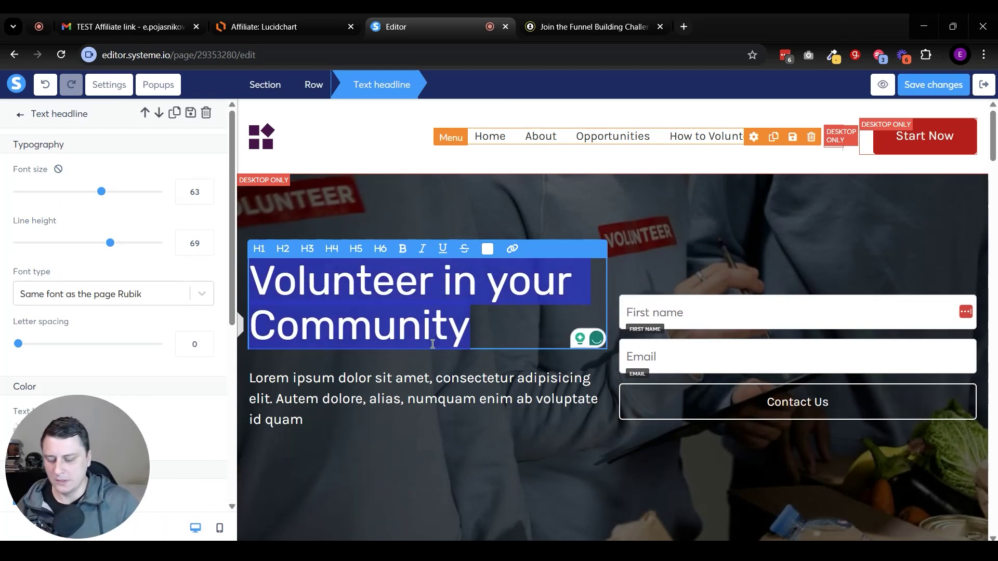
text(Sign up for out)
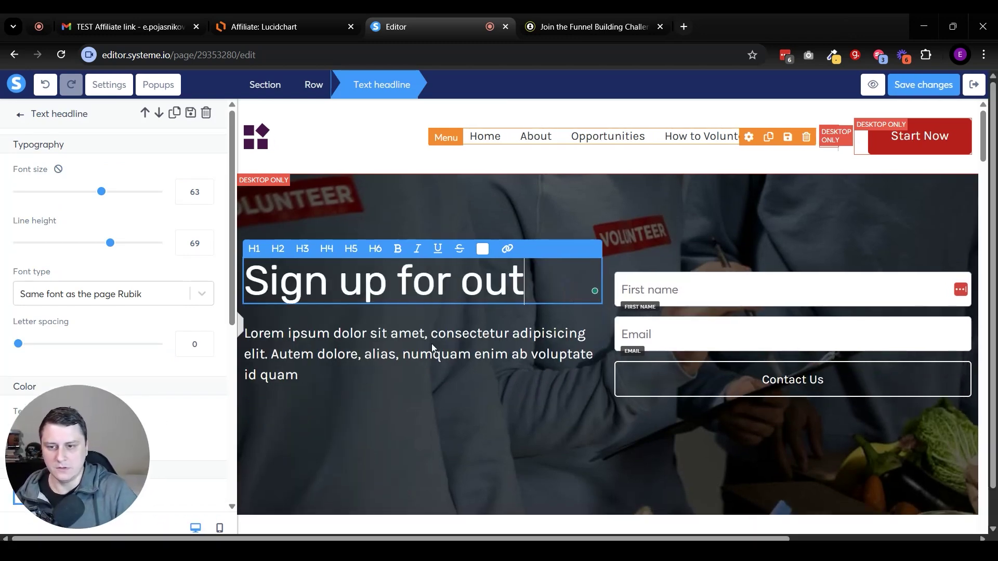
key(BackSpace)
text(r affi)
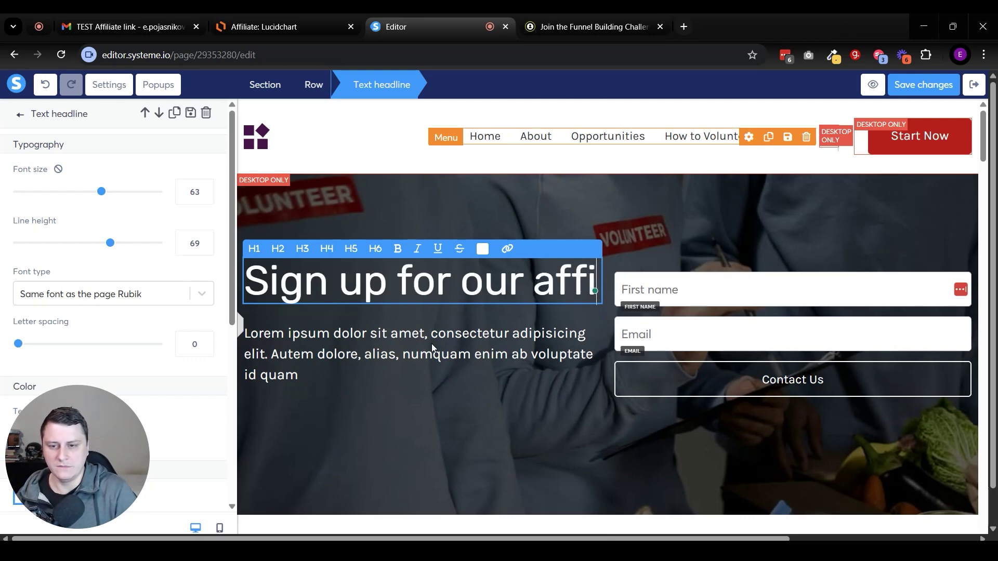
text(liate updated)
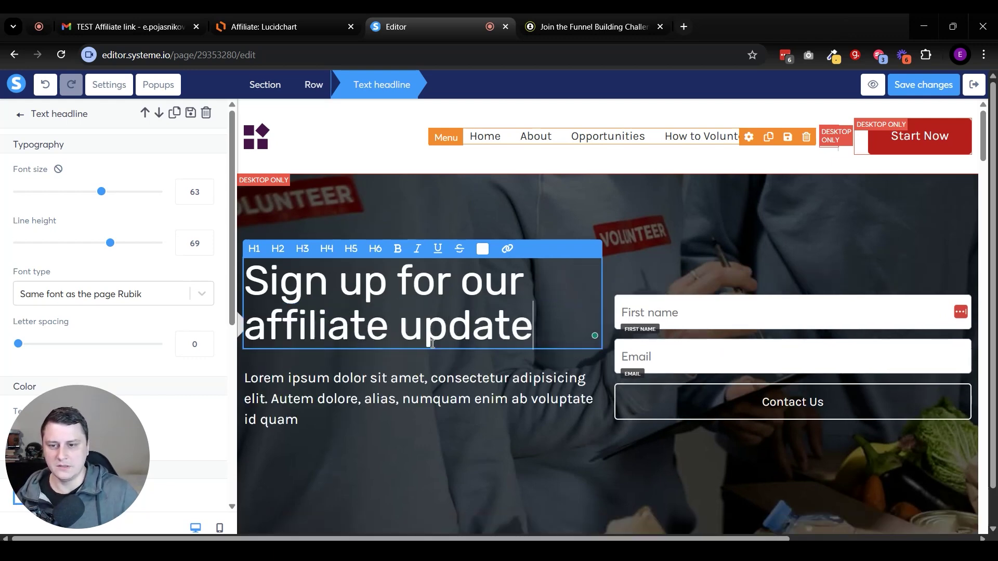
key(BackSpace)
text(s)
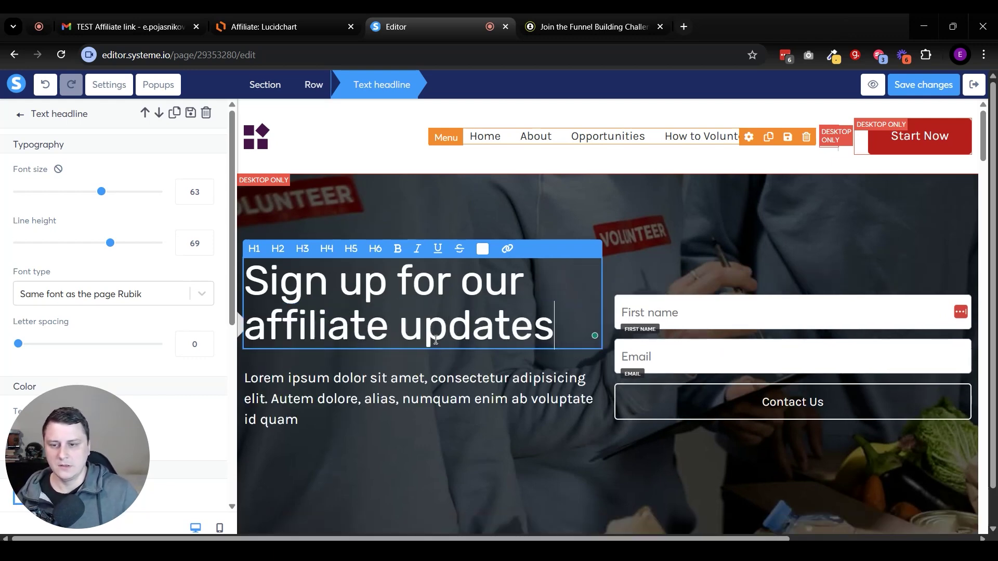
Replace the paragraph under the headline with "And be the first to know when a new campaign is up."
triple_click(284, 395)
text(And be t)
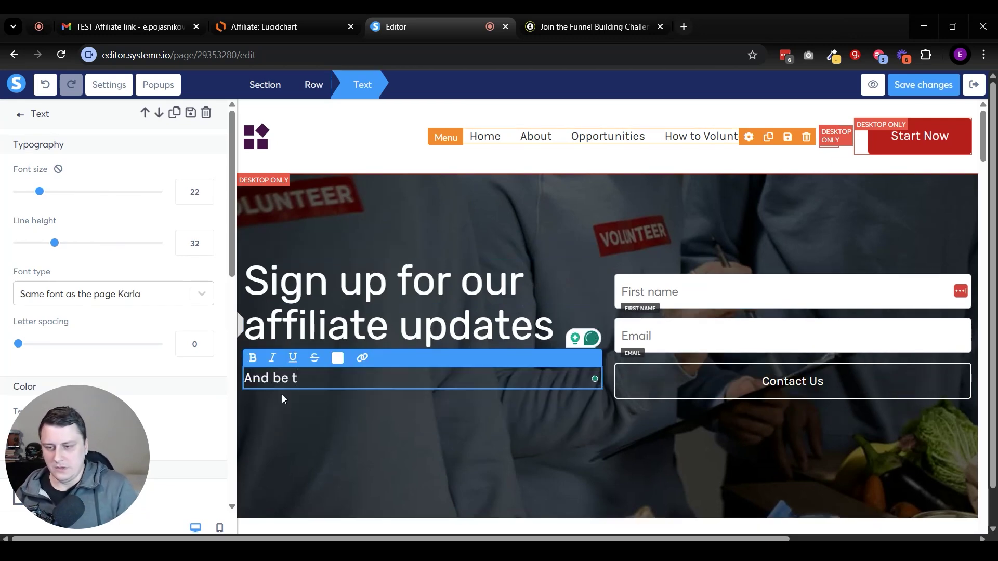
text(he first to kn)
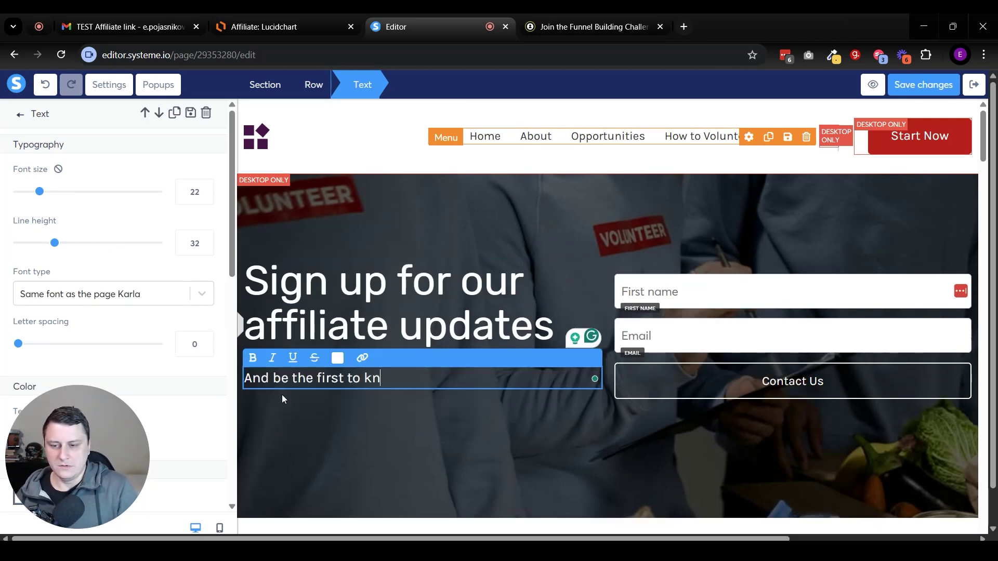
text(ow when a new campaign is up.)
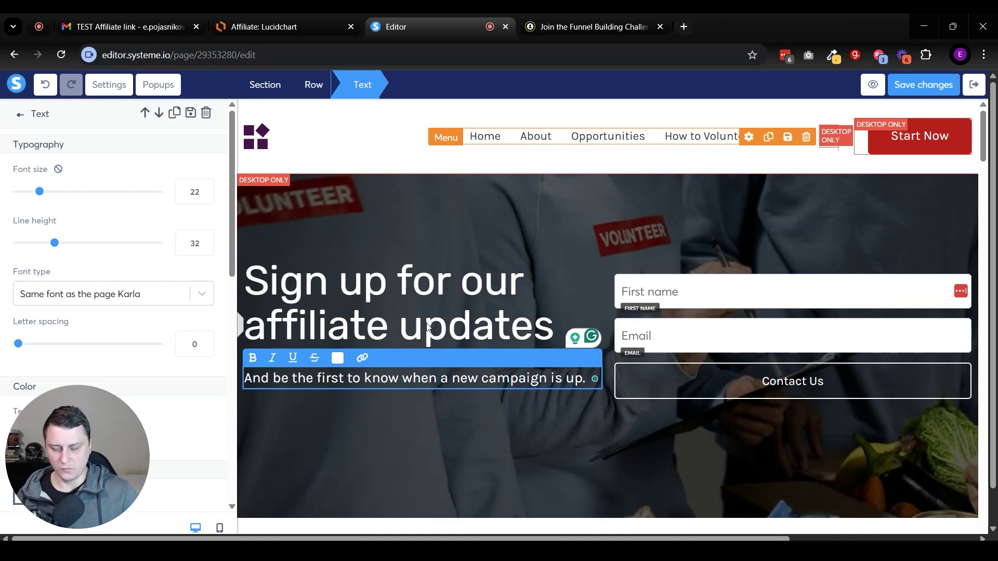
click(494, 467)
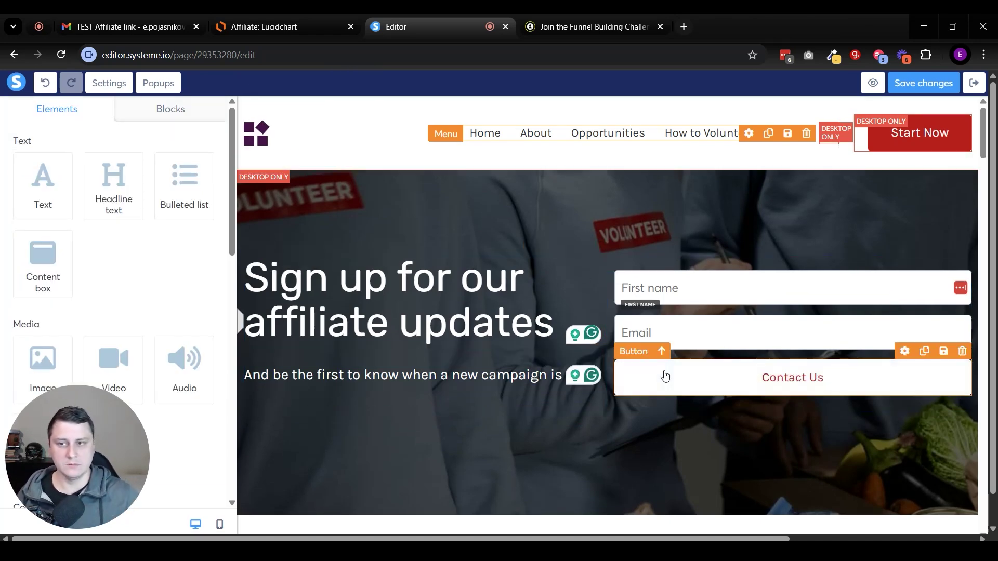
Delete the header menu section and the "Why You Should" section below the hero
click(969, 104)
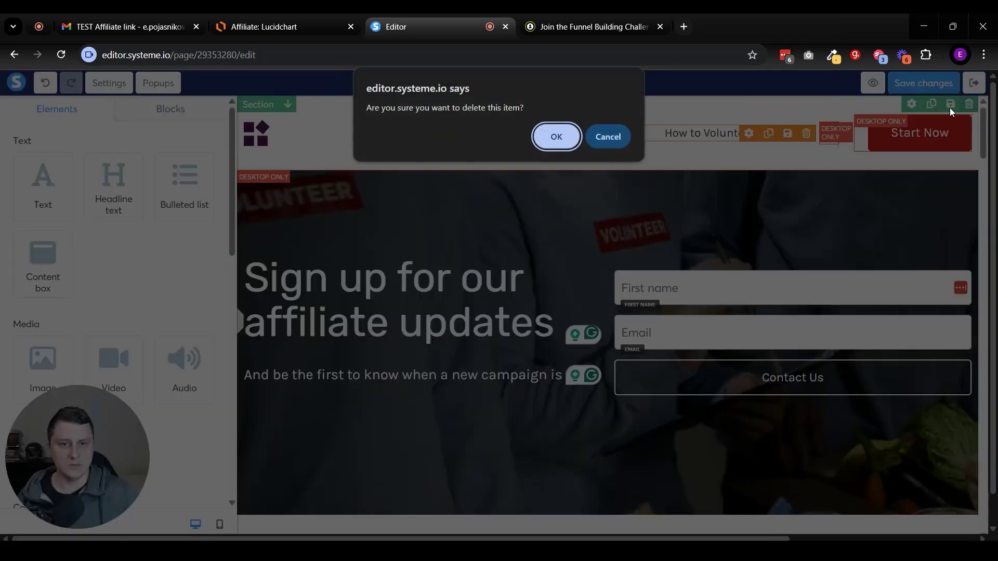
click(555, 137)
scroll(976, 354, down, 3)
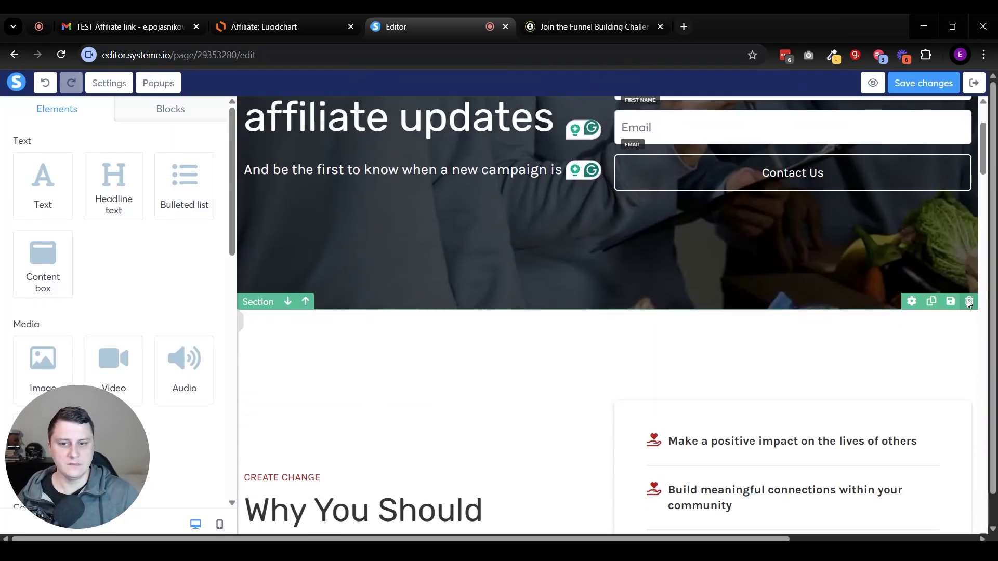
scroll(933, 363, down, 2)
scroll(952, 349, up, 2)
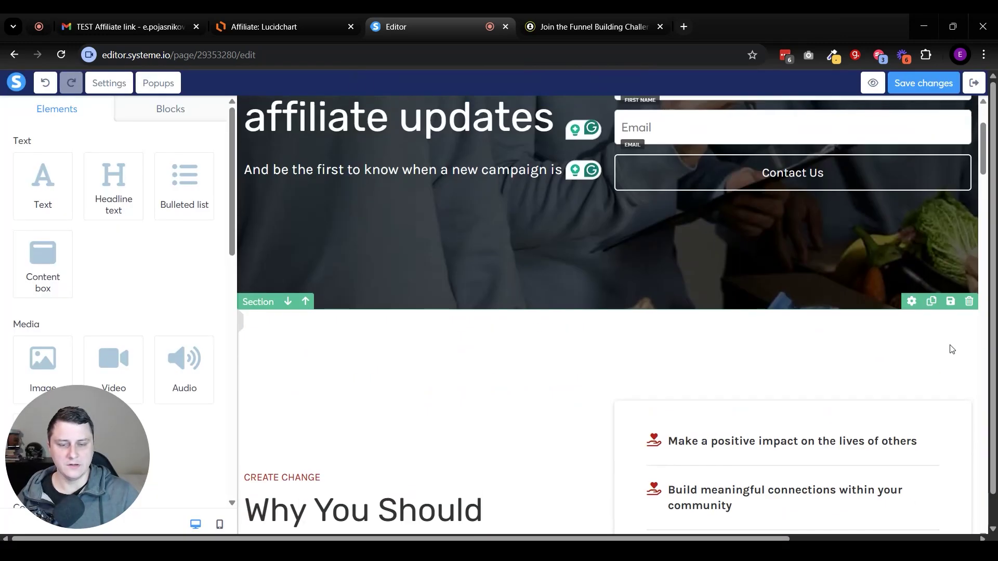
click(968, 302)
key(Return)
Delete the remaining sections between the hero and the footer, from the Gandhi quote through the FAQs
scroll(965, 250, down, 3)
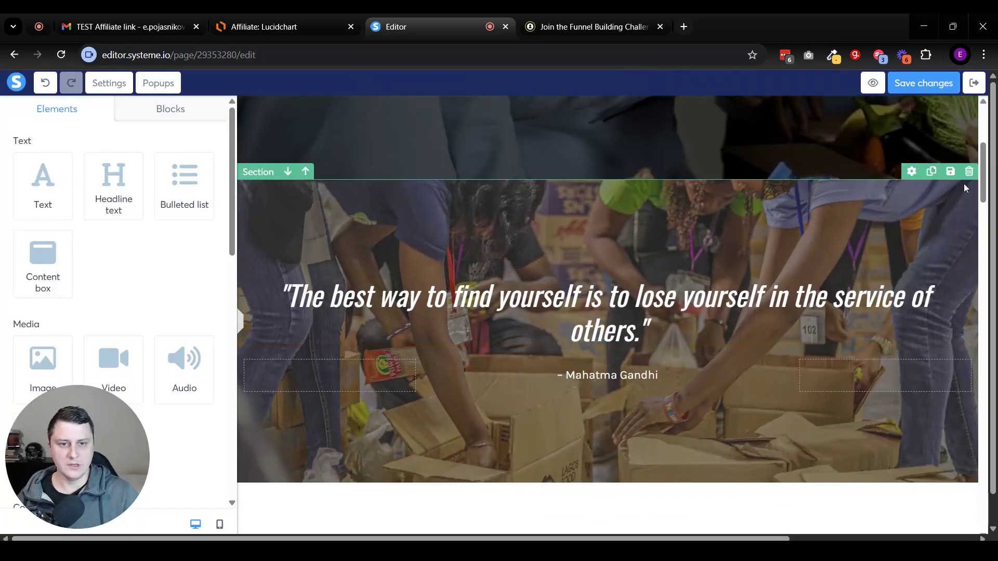
click(967, 175)
key(Return)
click(966, 177)
key(Return)
click(968, 173)
key(Return)
click(970, 174)
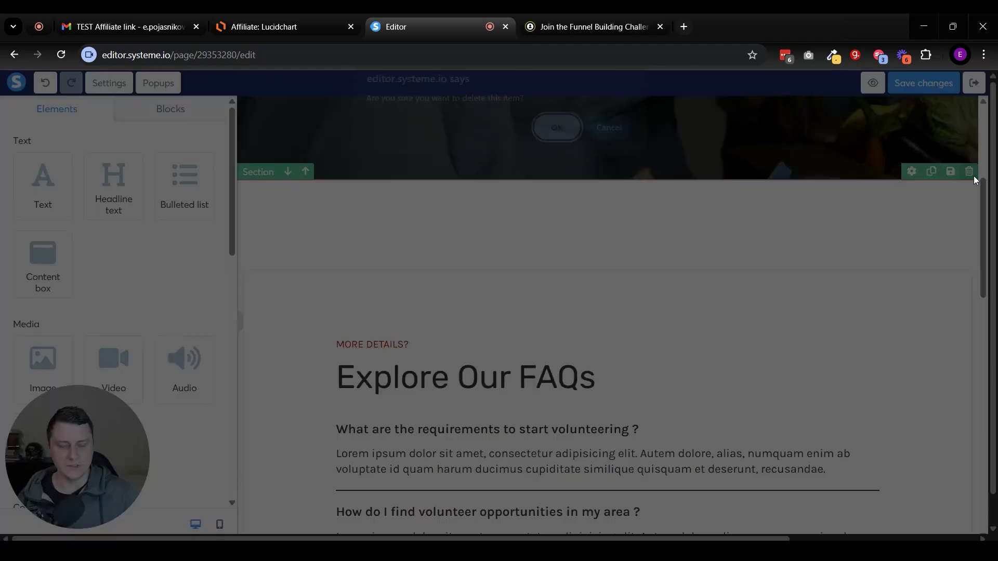
key(Return)
scroll(670, 381, up, 3)
scroll(600, 317, down, 3)
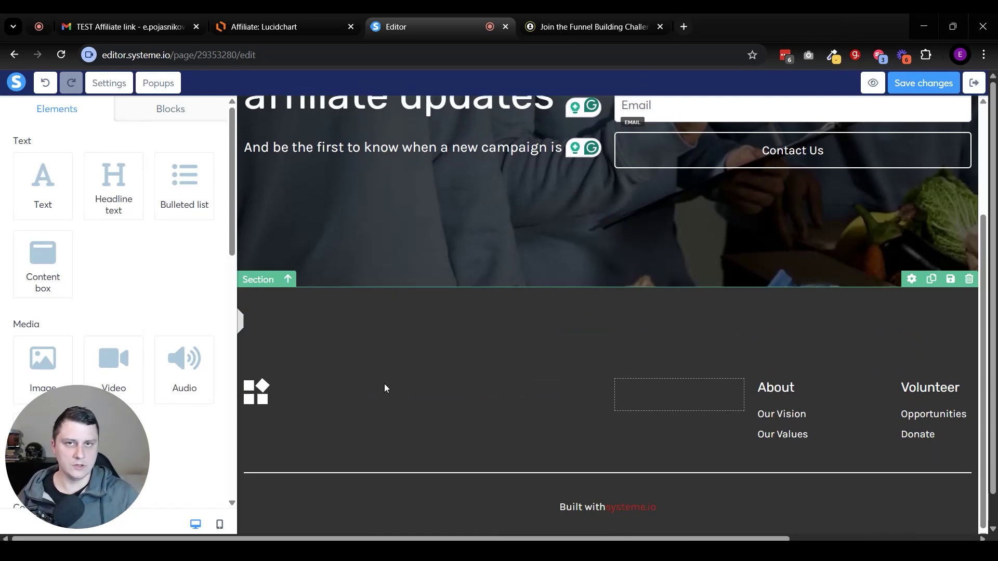
Remove the hero section's background image and set its background color to black
scroll(434, 398, up, 3)
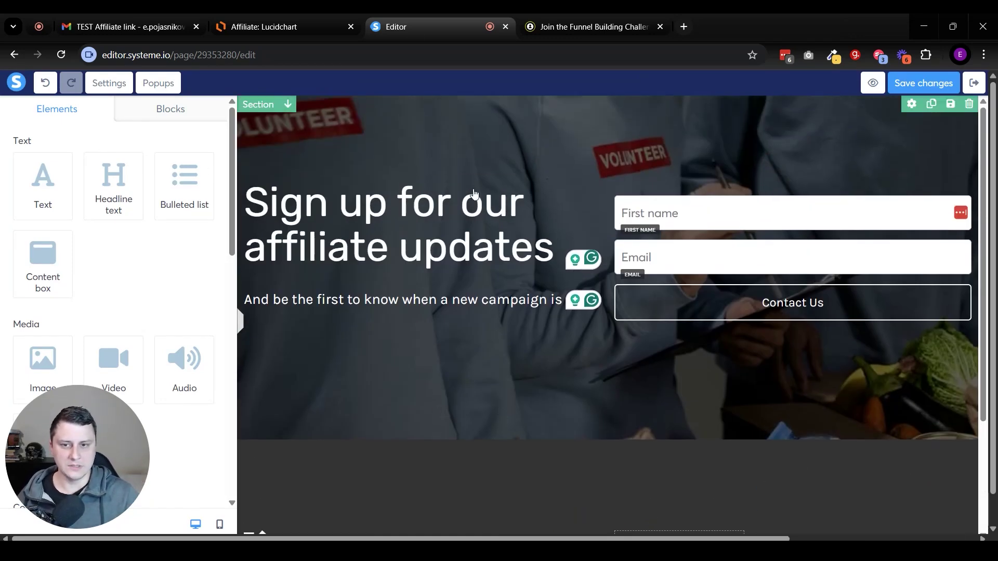
click(588, 162)
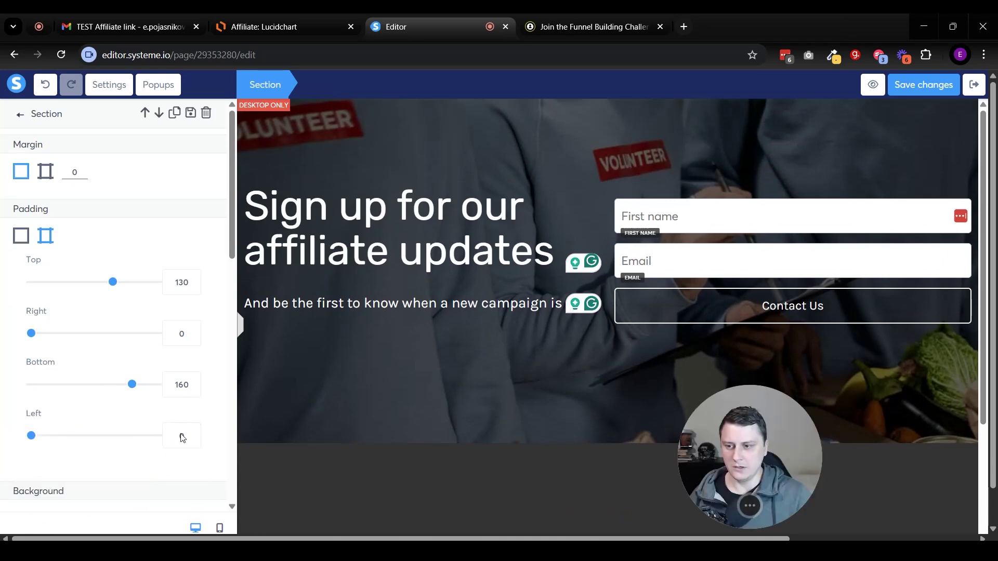
scroll(83, 406, down, 10)
scroll(87, 405, up, 4)
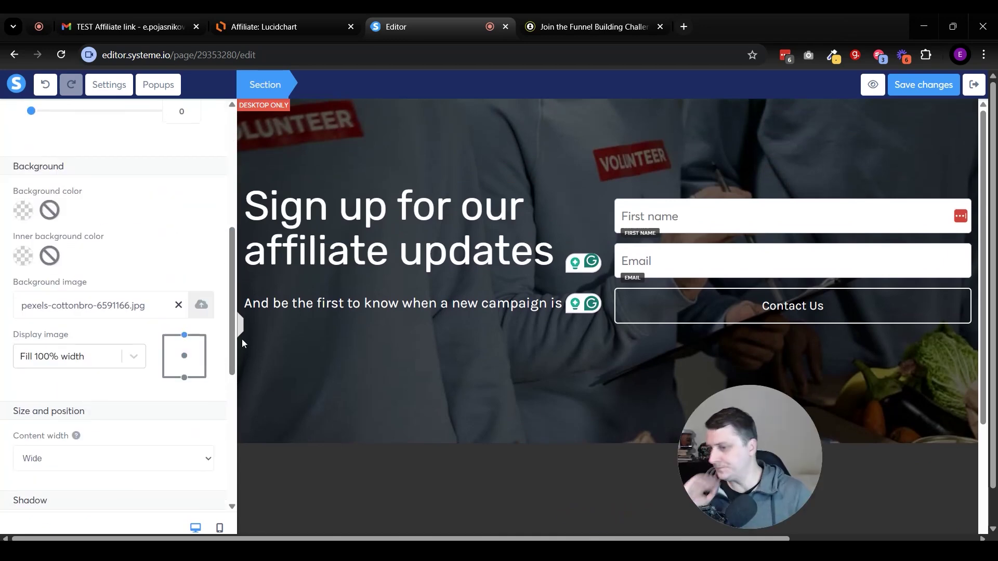
click(178, 305)
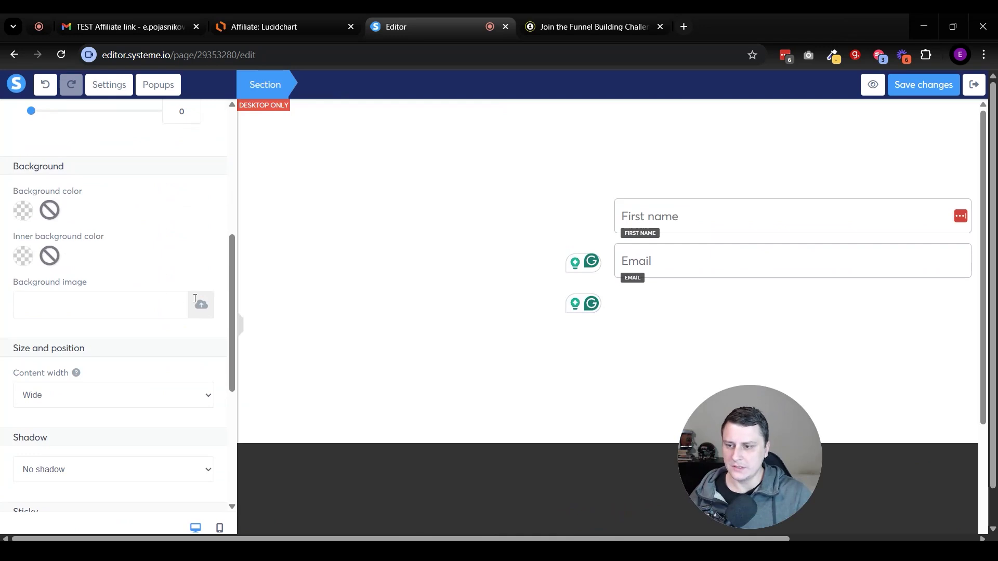
click(22, 208)
click(125, 294)
click(791, 358)
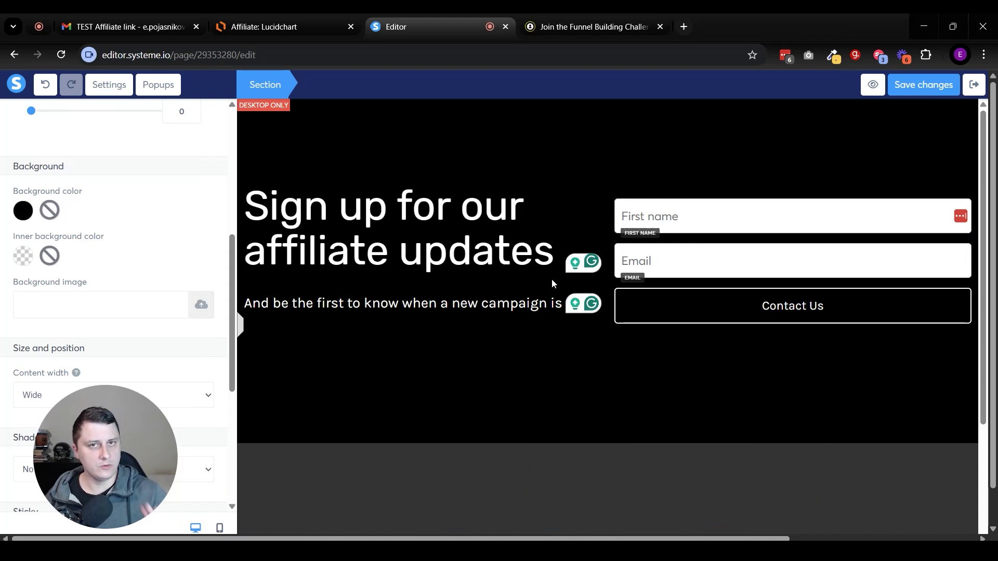
Save the squeeze page and open the funnel's Thank You / Download Page in the page editor
click(910, 98)
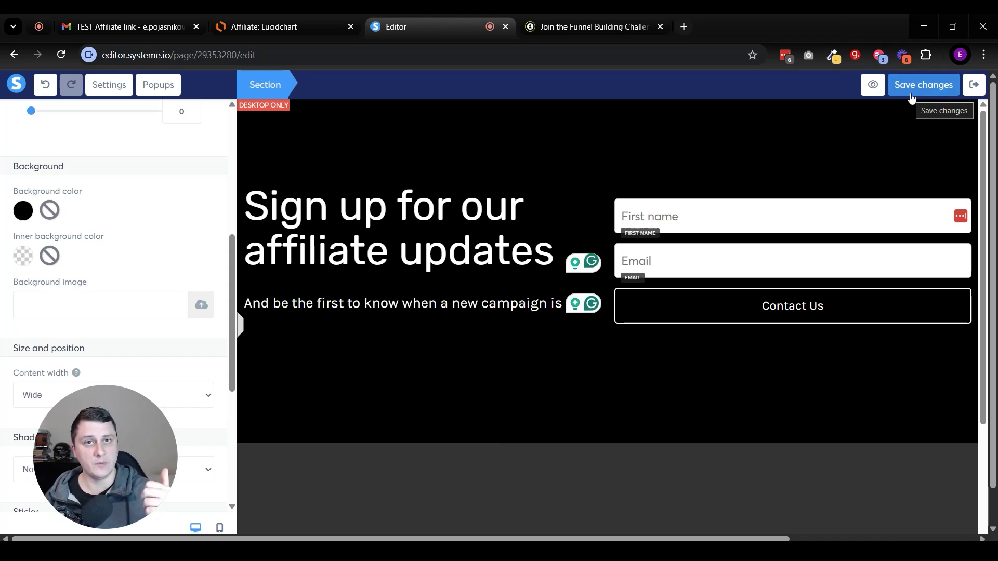
click(967, 89)
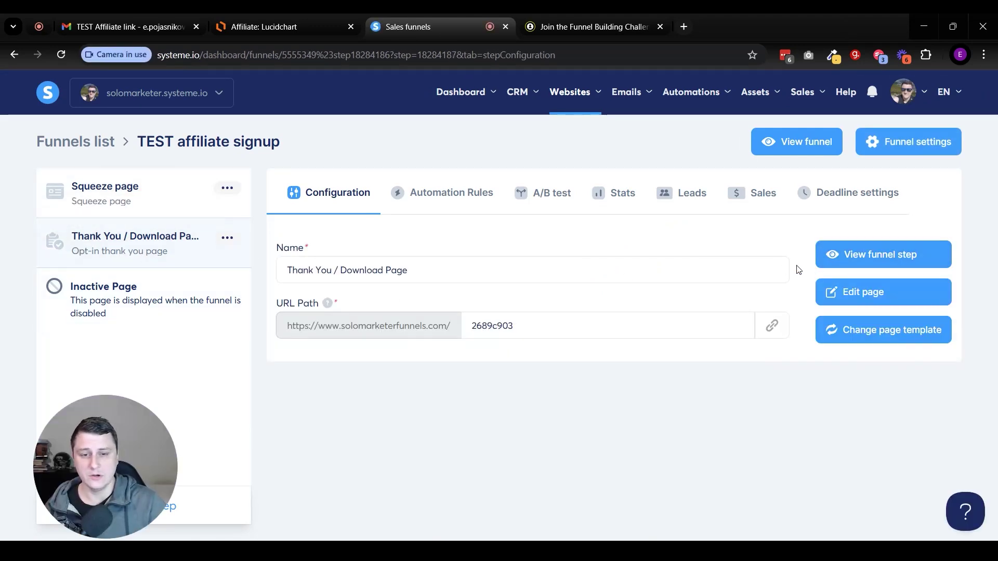
click(859, 292)
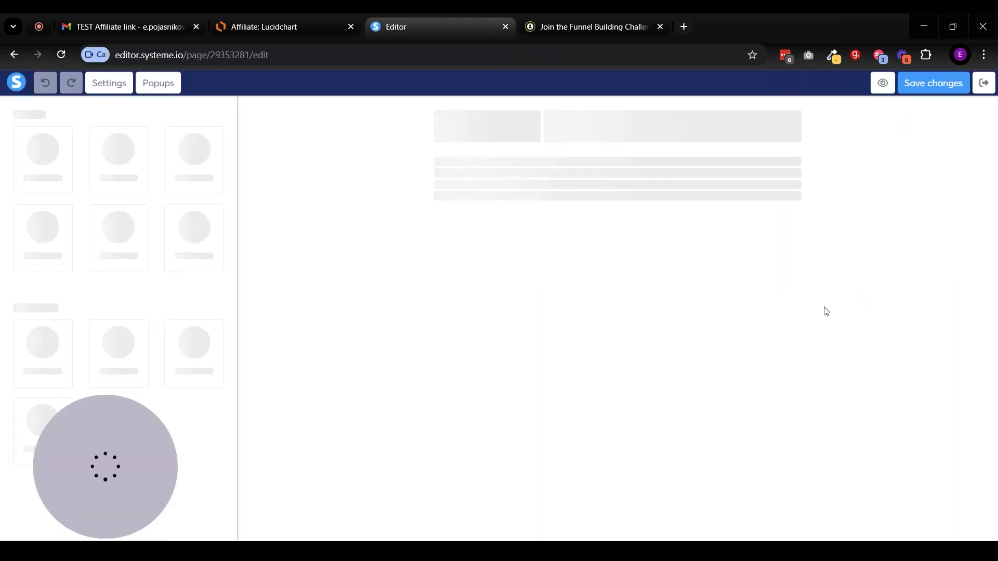
Delete the template's existing sections from the thank-you page
click(979, 103)
key(Return)
click(980, 106)
key(Return)
Add a headline and a text element to the empty thank-you page and set the headline to "Thank you for signing up!"
drag(117, 181, 546, 166)
drag(45, 195, 622, 168)
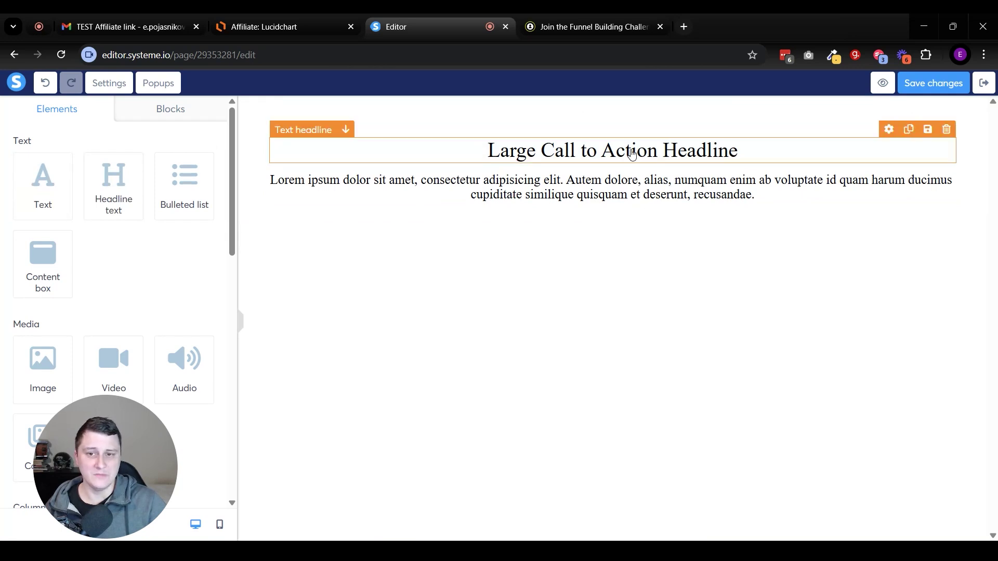
triple_click(588, 156)
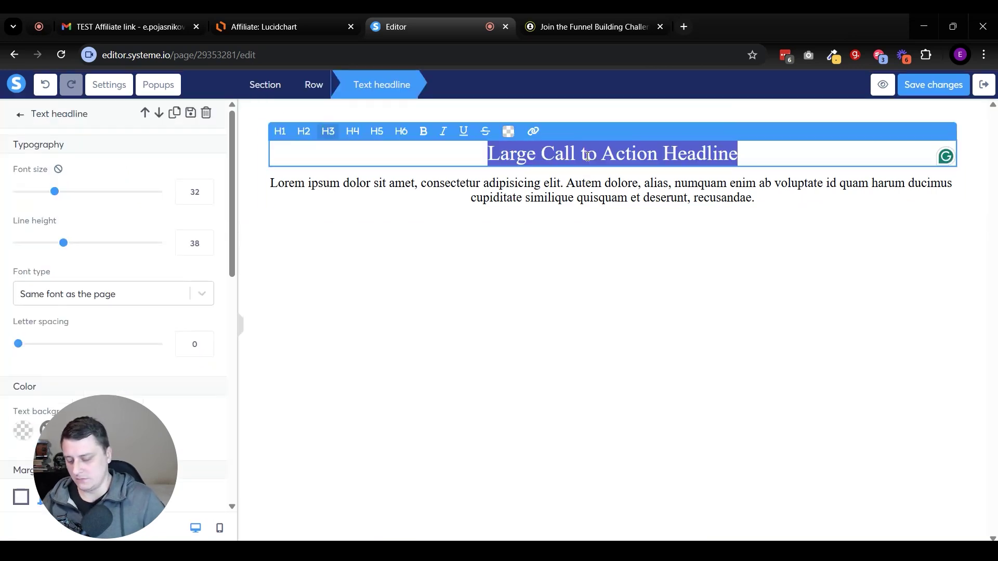
text(Thank)
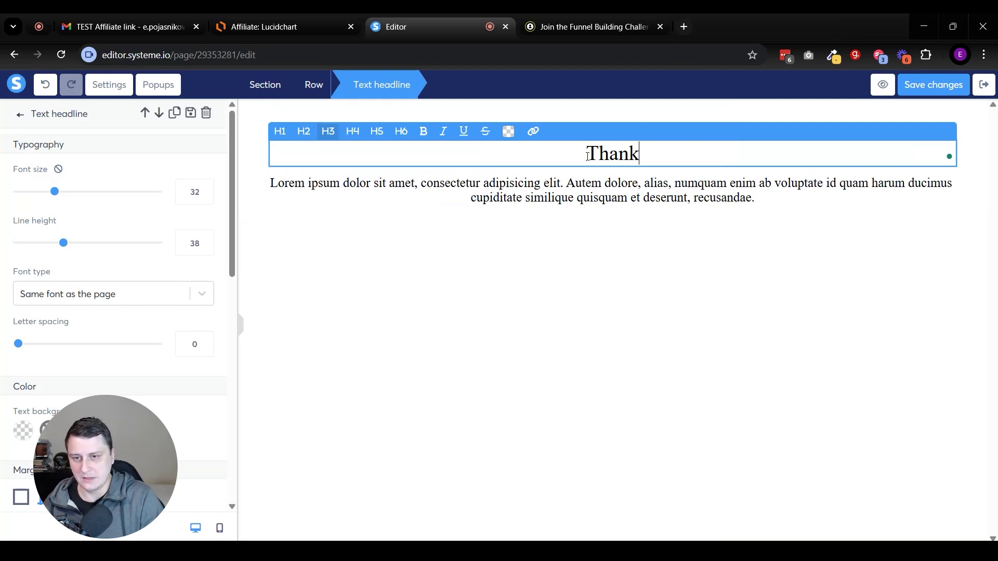
text( you for signing u)
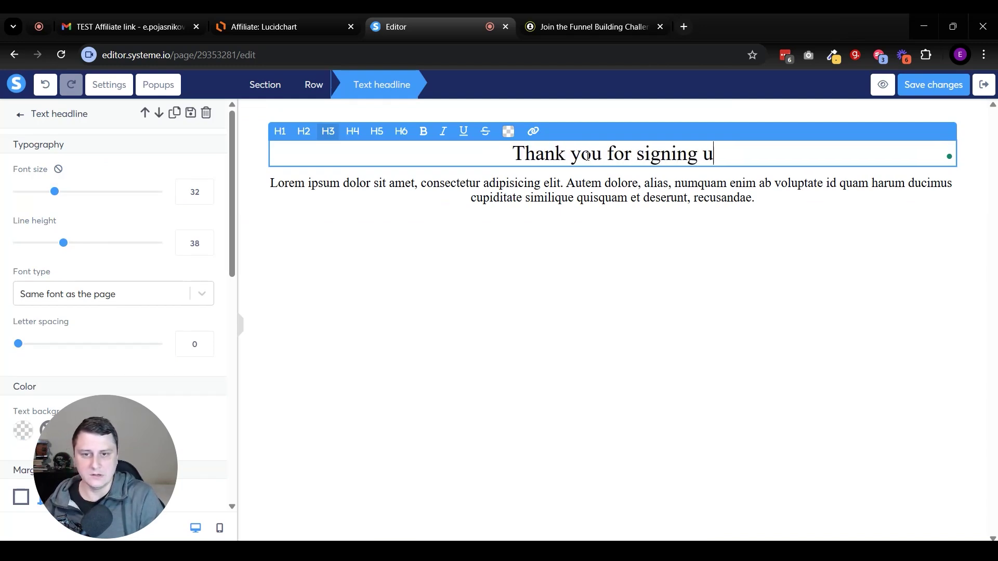
text(p)
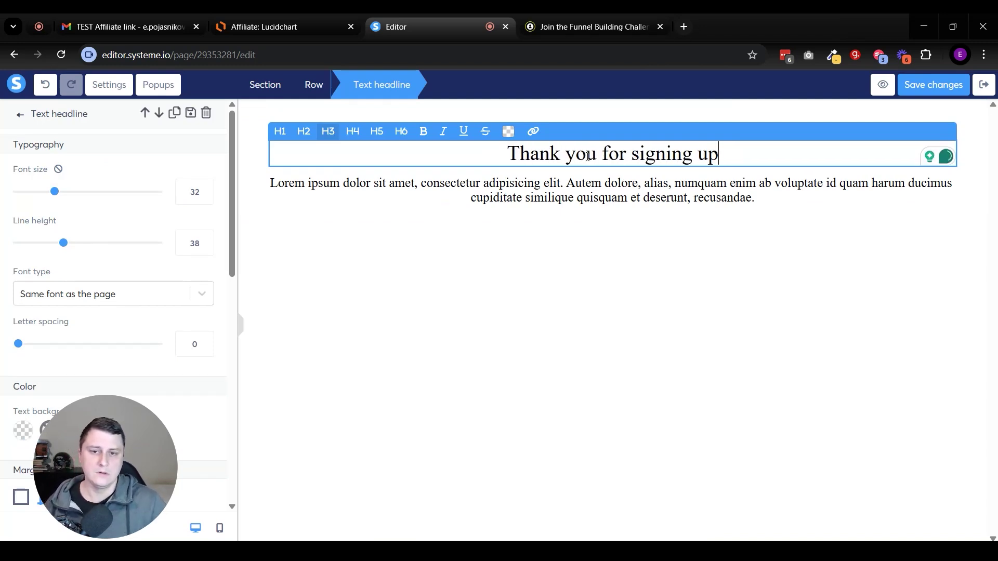
text(!)
Replace the placeholder paragraph with "Please check your email inbox for your affiliate links and other important resources." and save the page
triple_click(607, 195)
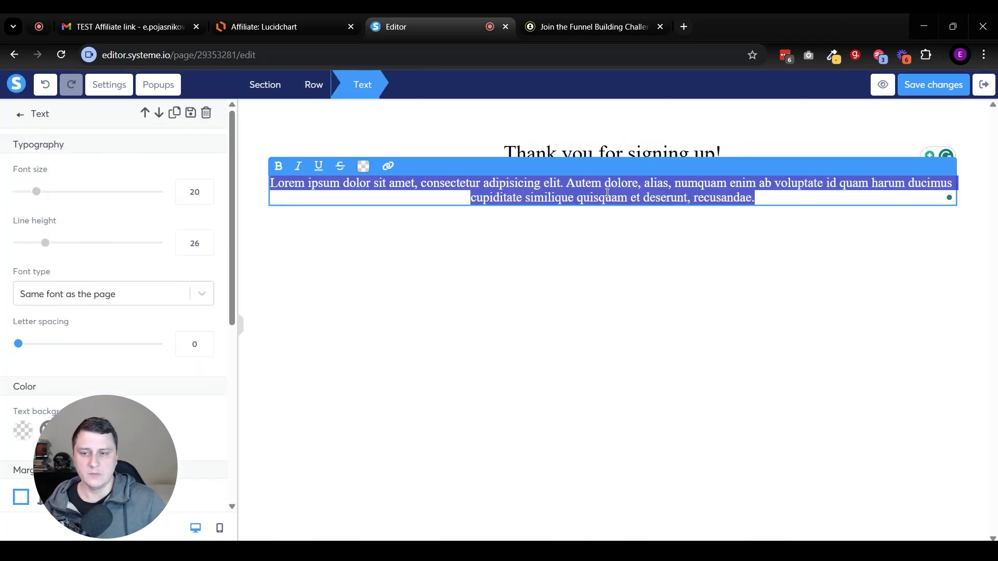
text(Please)
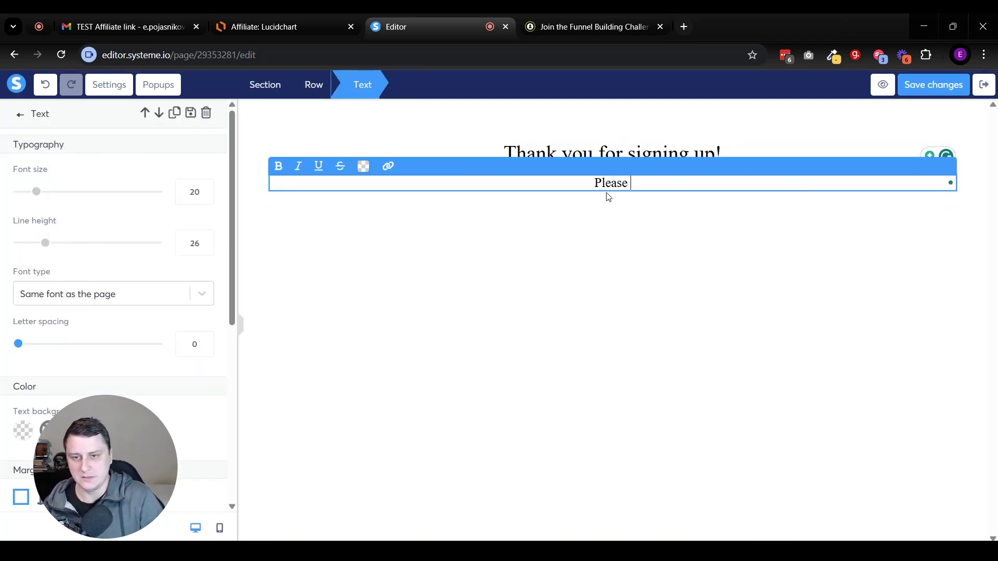
text( check your email i)
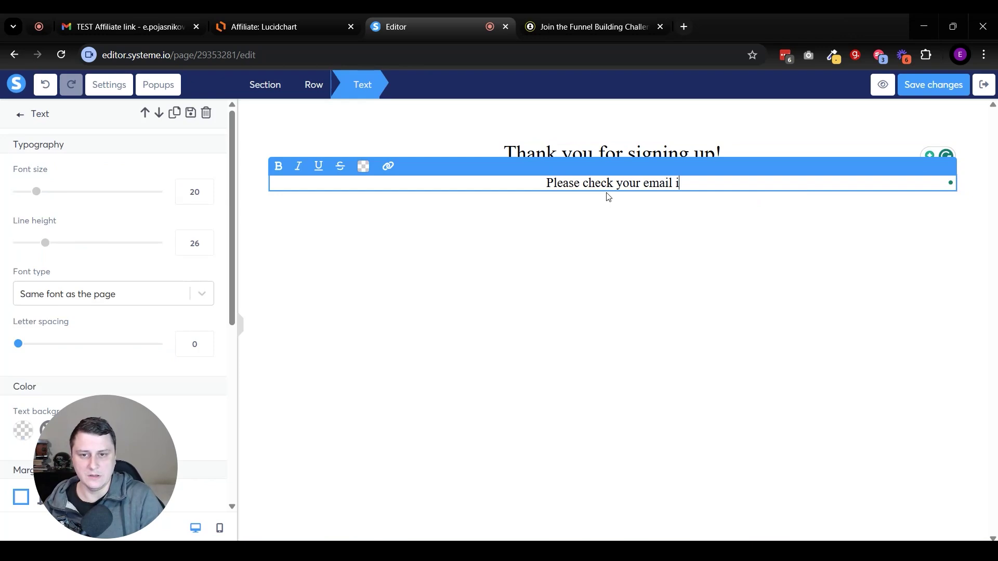
text(nbox for your )
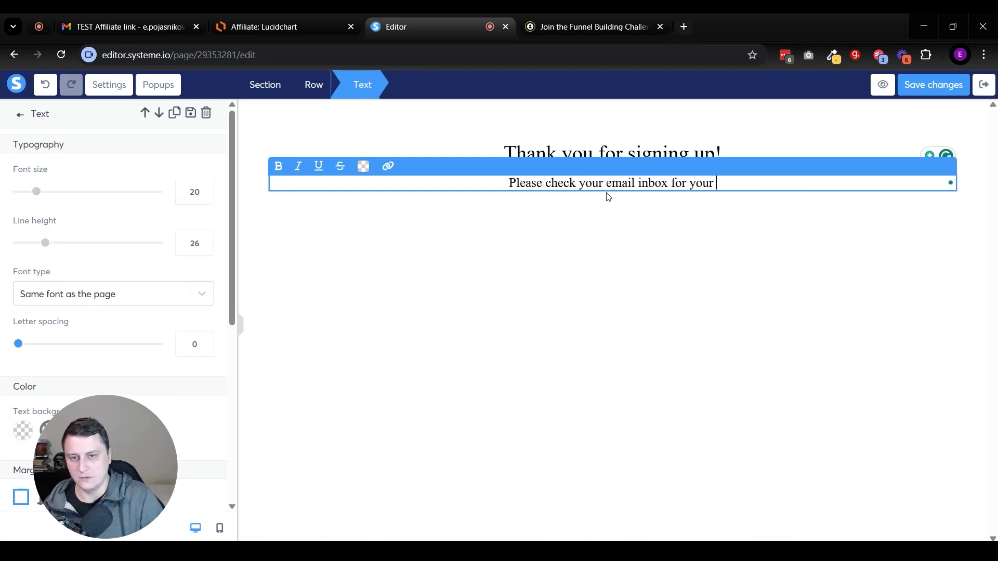
text(affiliate l)
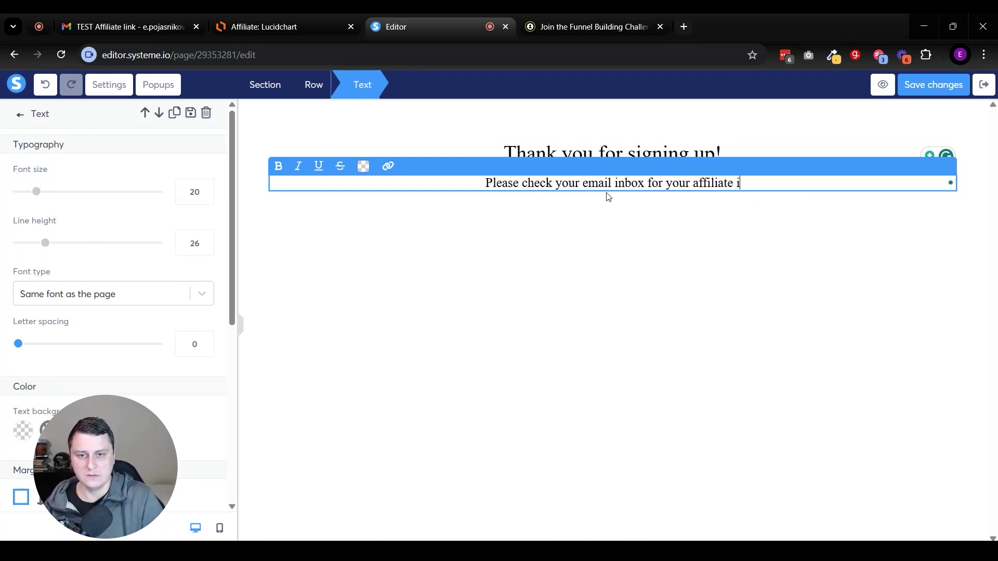
text(inks and )
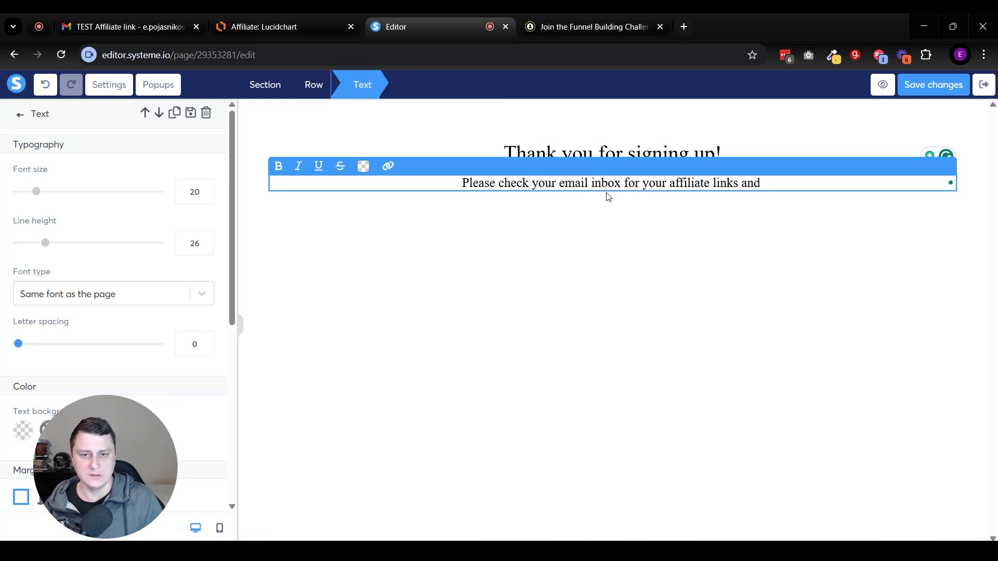
text(other im)
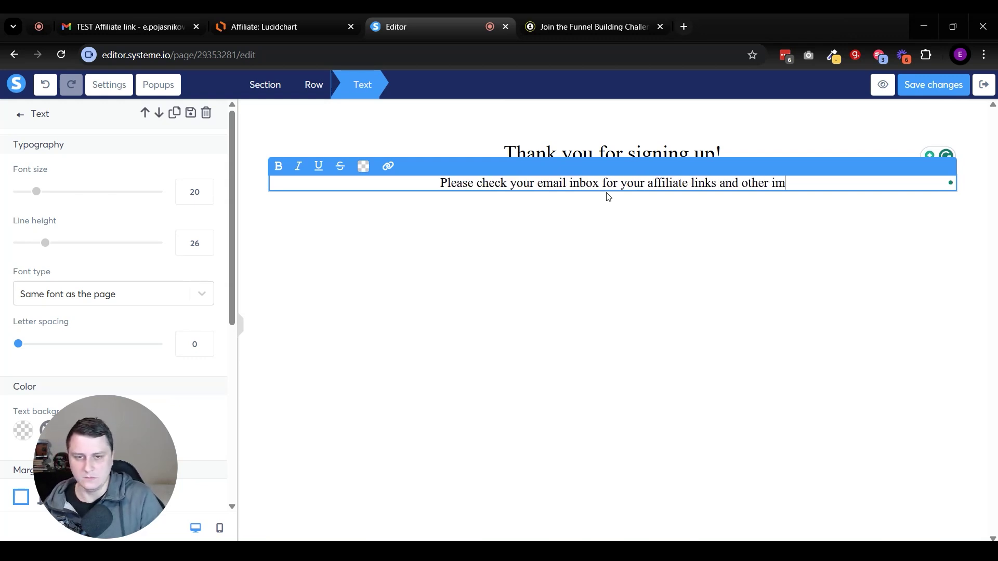
text(portant re)
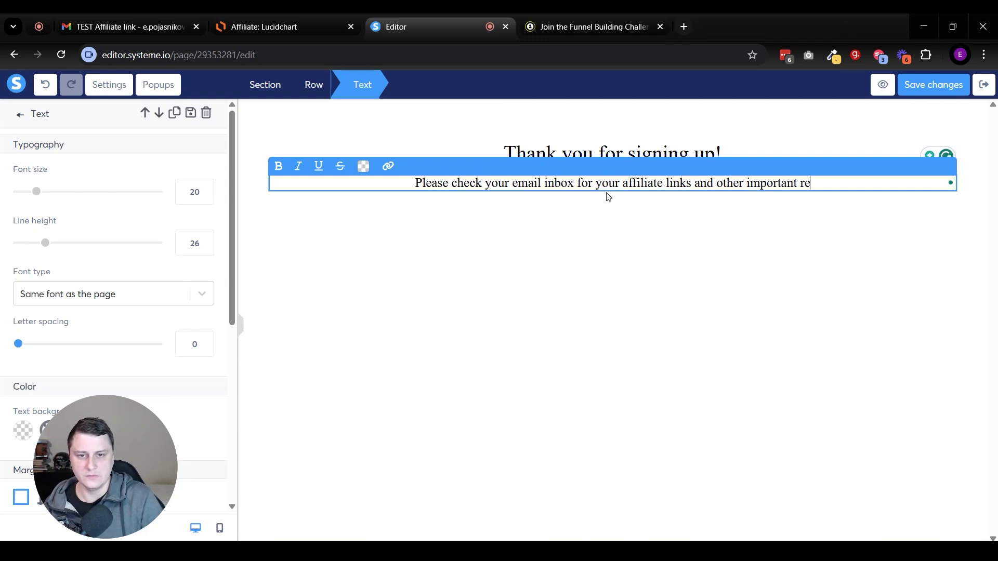
text(sources.)
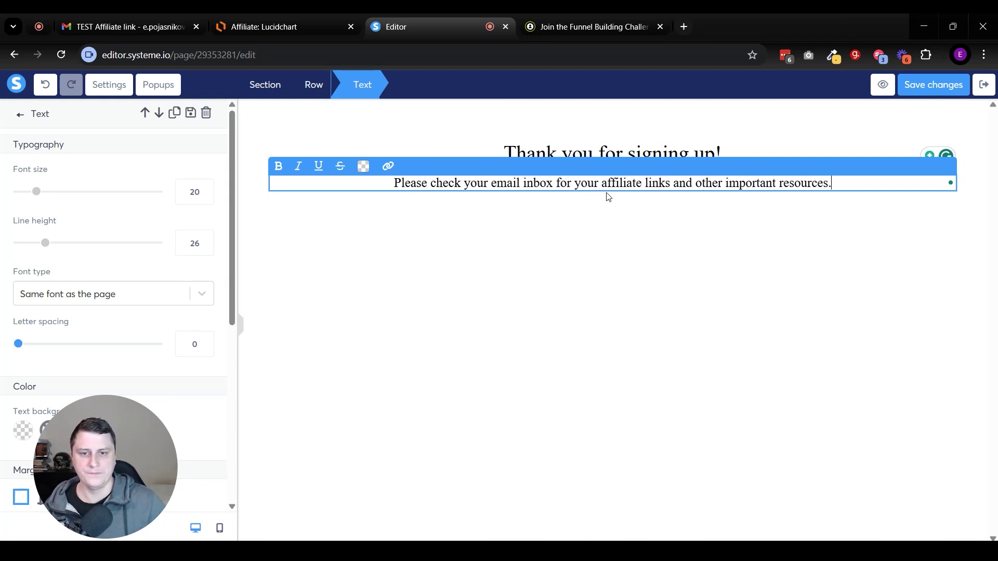
click(638, 233)
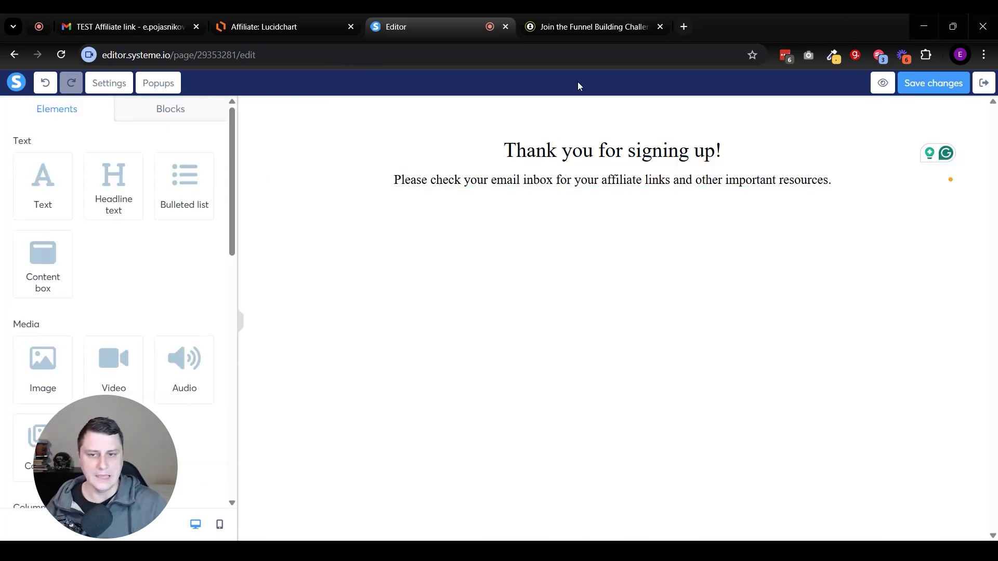
click(849, 184)
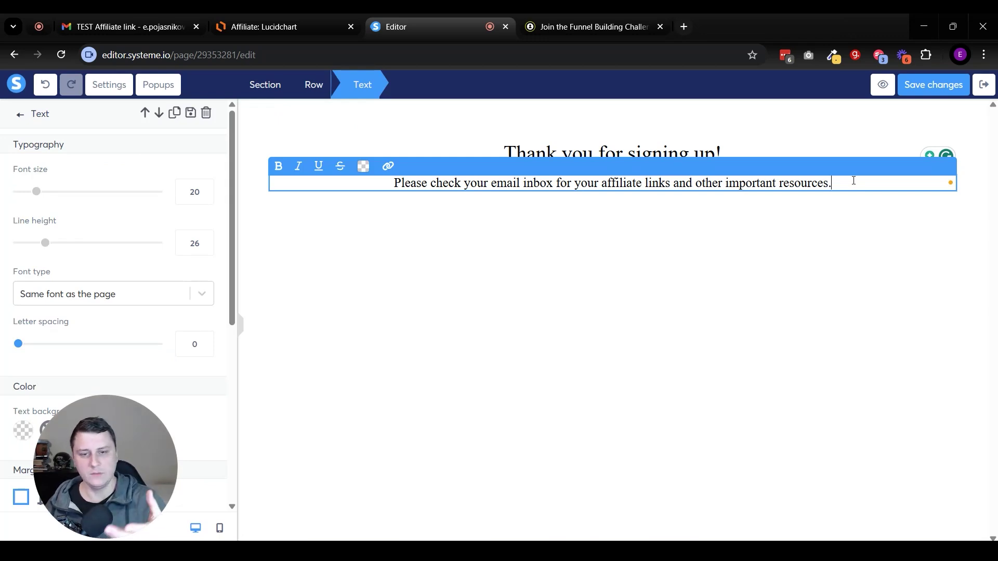
click(735, 330)
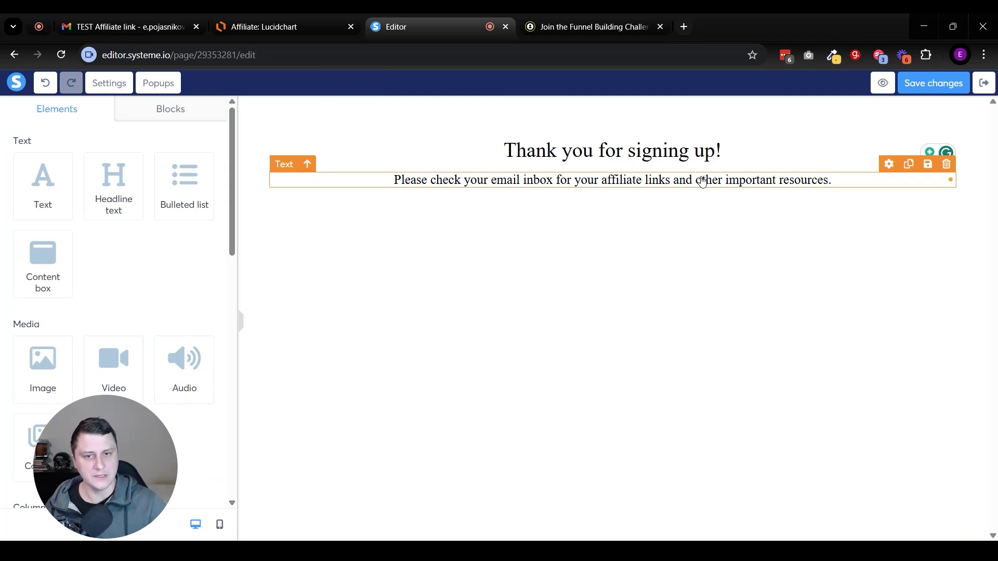
click(943, 91)
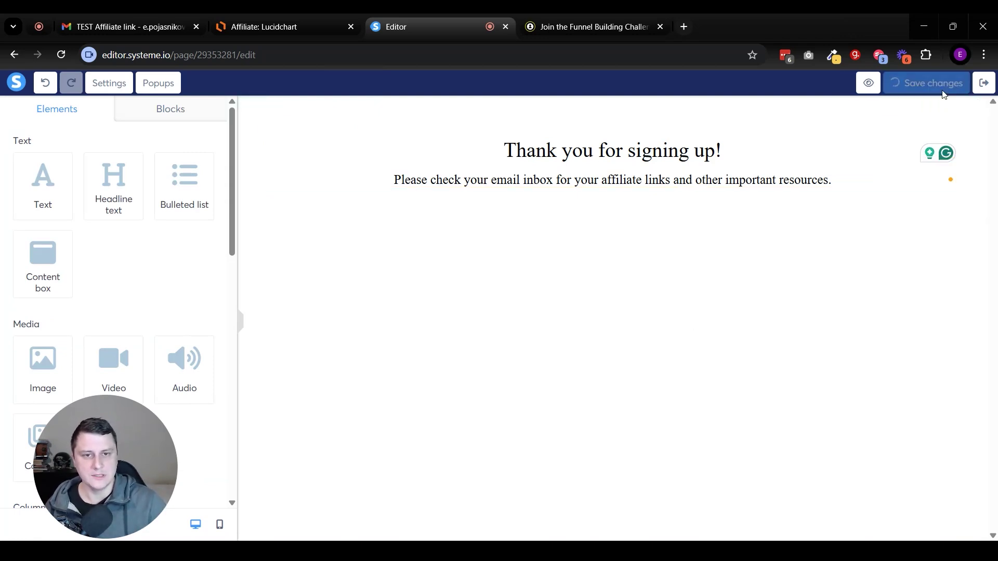
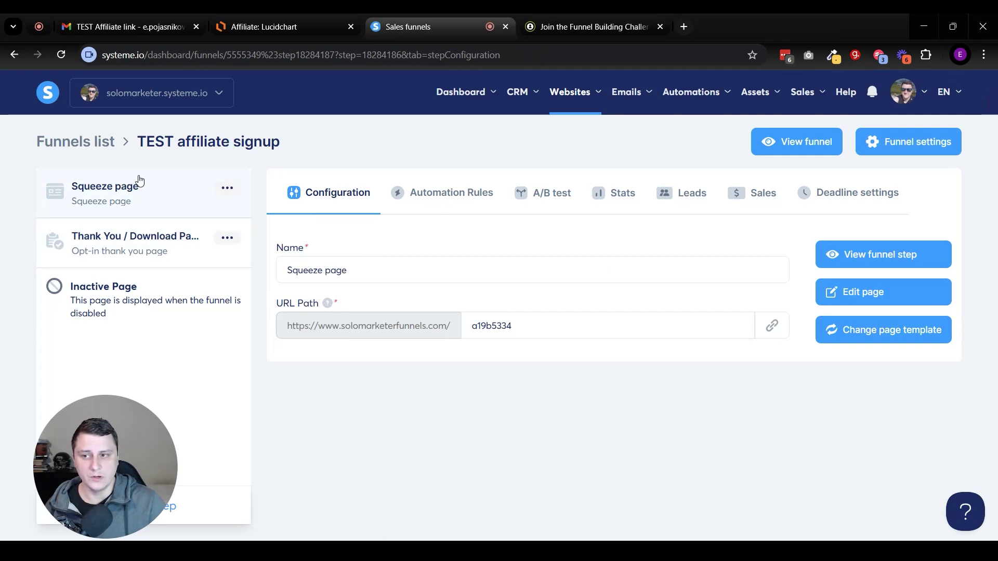
Start a new automation rule for the squeeze page with the trigger "Funnel step form subscribed"
click(452, 193)
scroll(759, 407, down, 1)
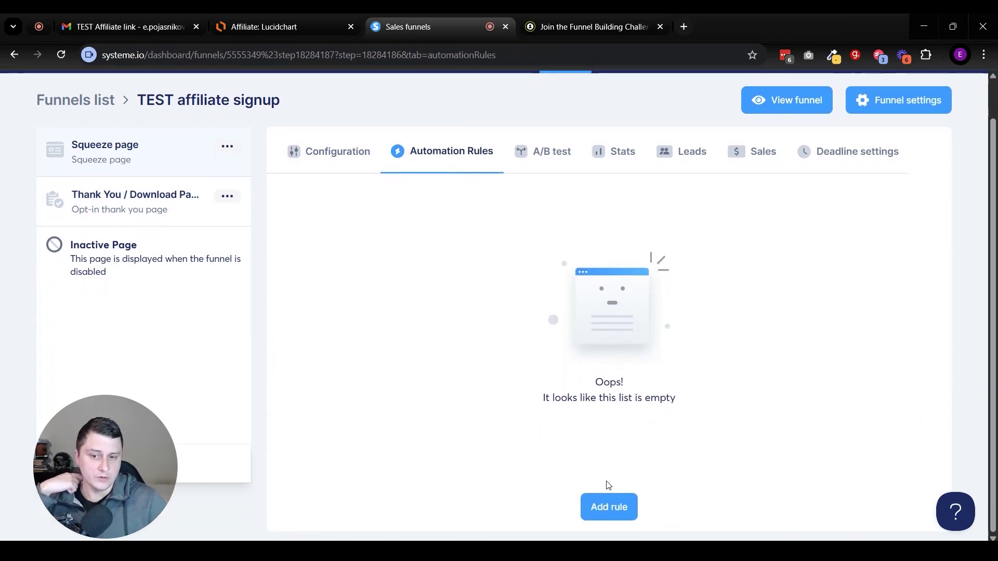
click(608, 504)
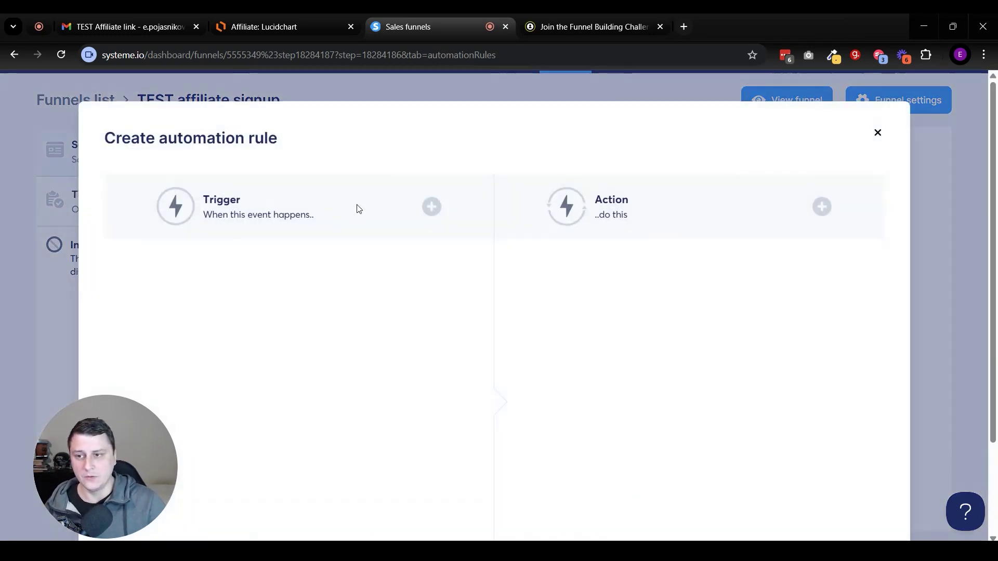
click(431, 207)
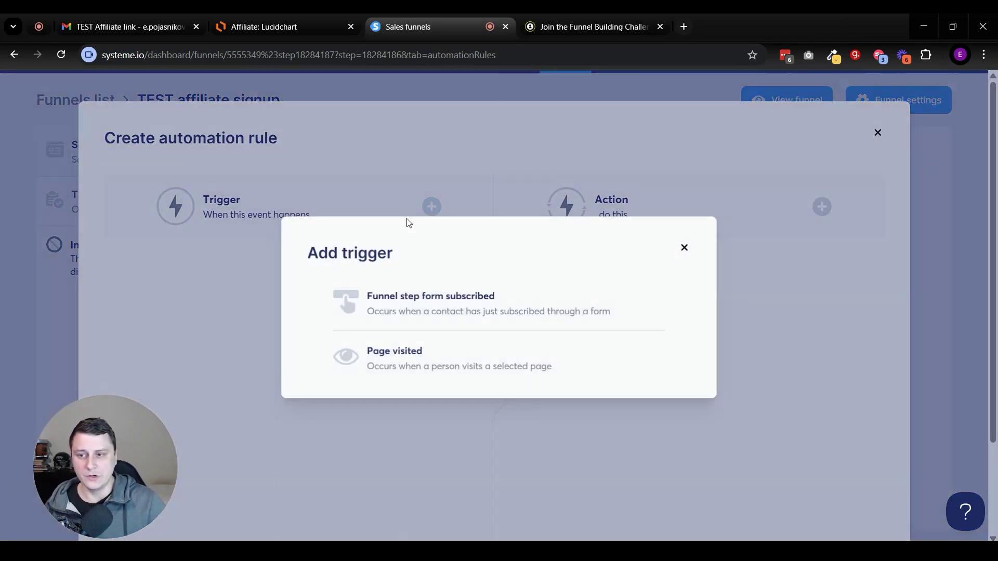
click(463, 312)
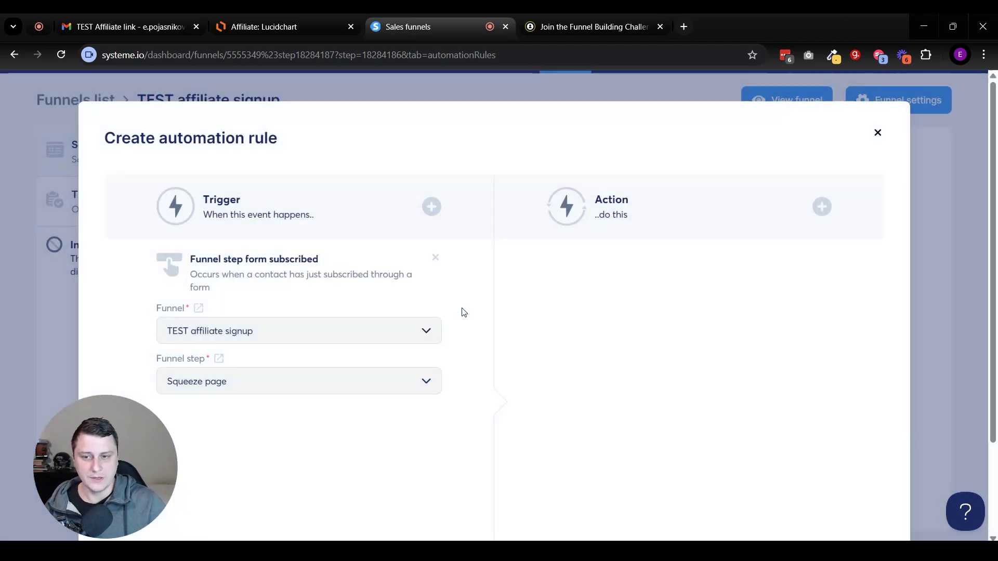
Add an "Add a tag" action to the rule and create the new tag "test affiliate signup" for it
click(820, 207)
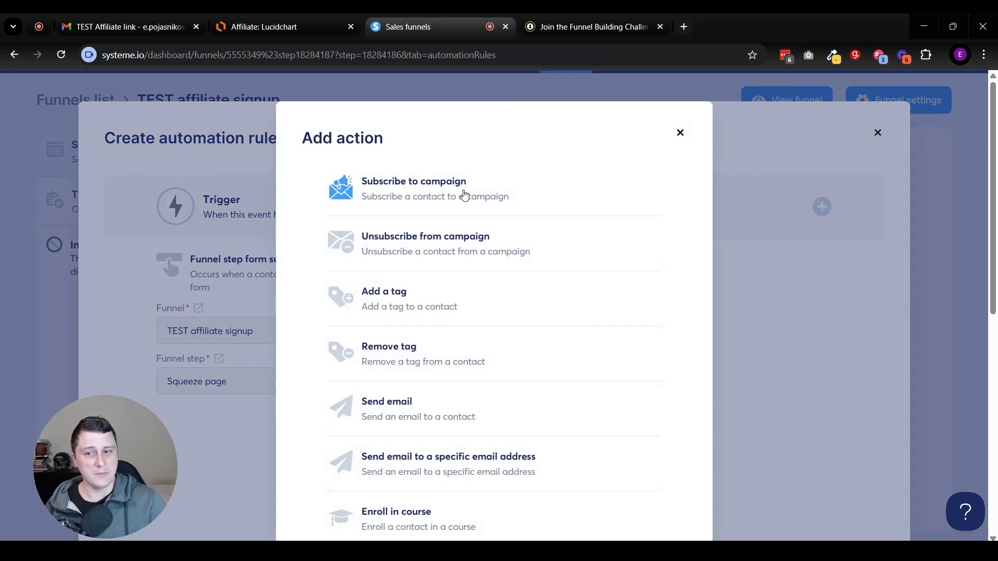
click(391, 307)
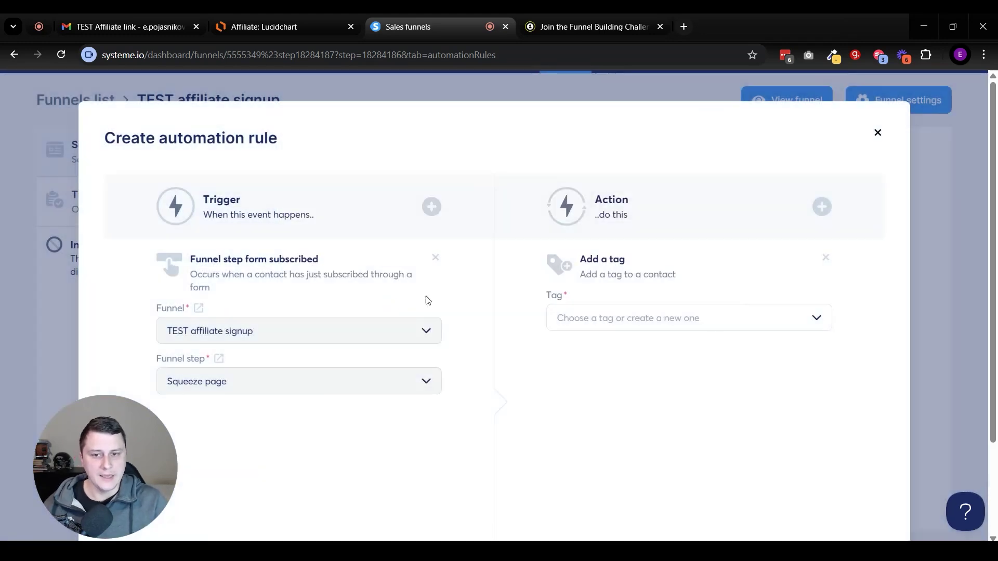
click(749, 323)
text(test affiliate)
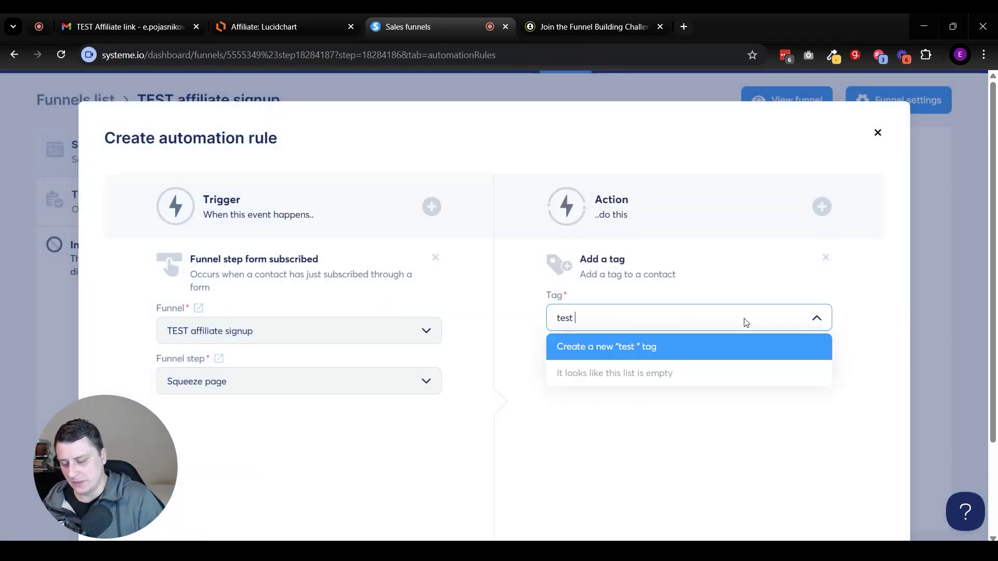
text( signup)
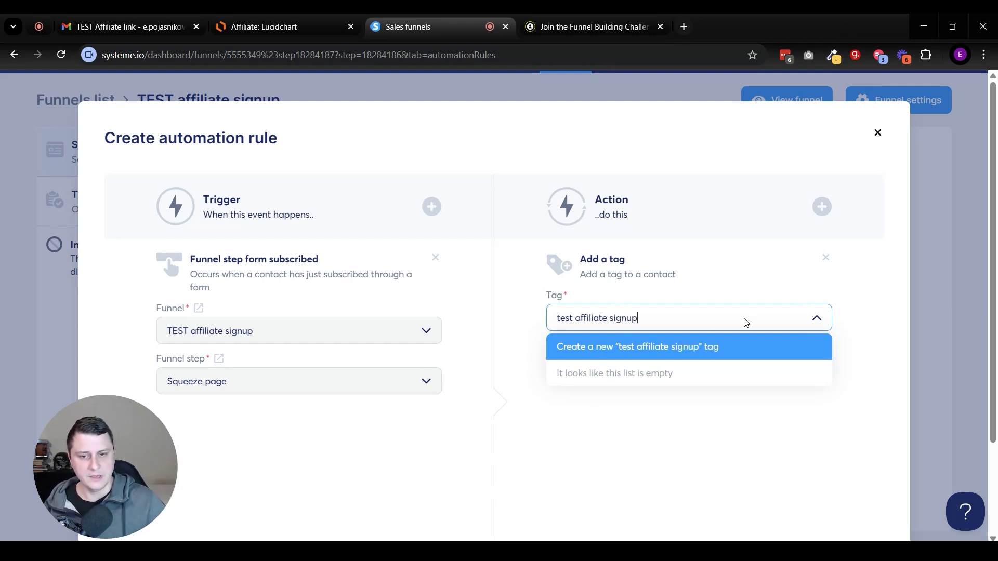
click(636, 348)
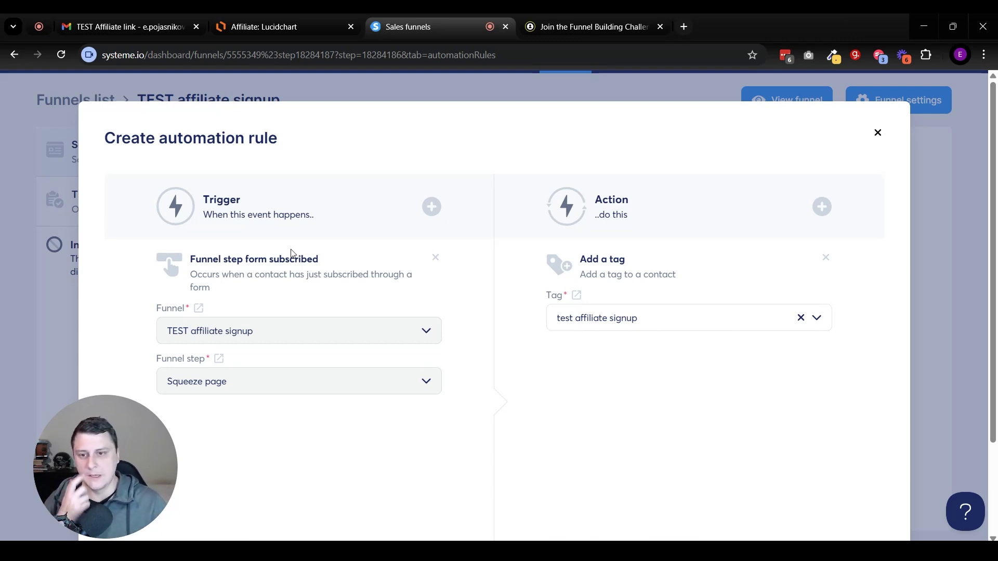
Add a second action, "Send email" to a contact, to the automation rule
click(822, 206)
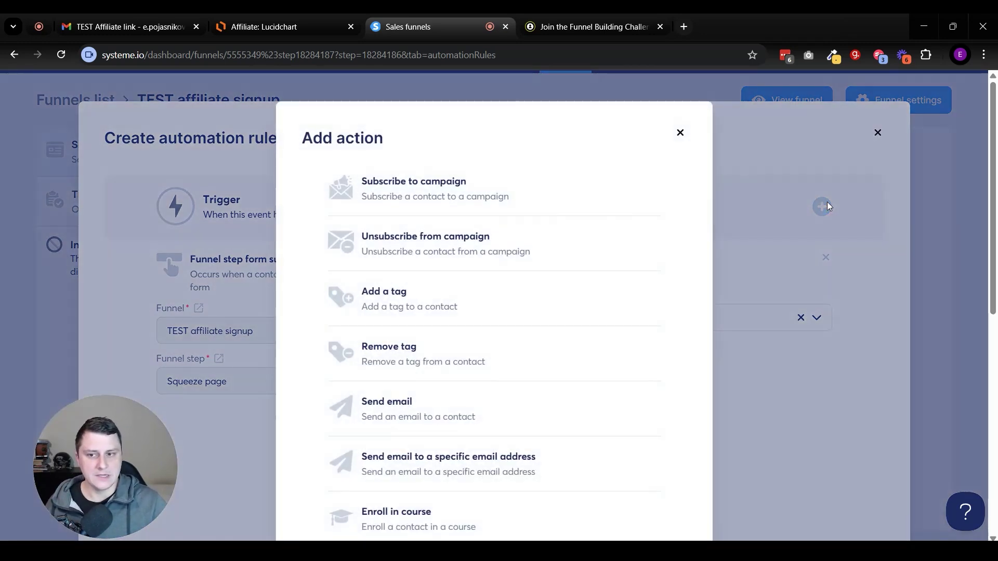
scroll(652, 286, down, 1)
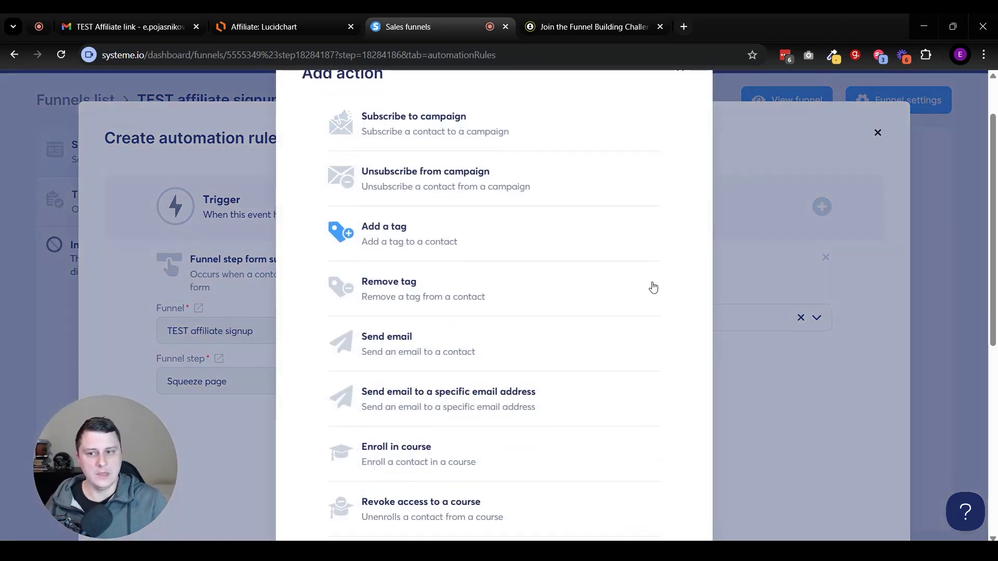
scroll(452, 307, down, 4)
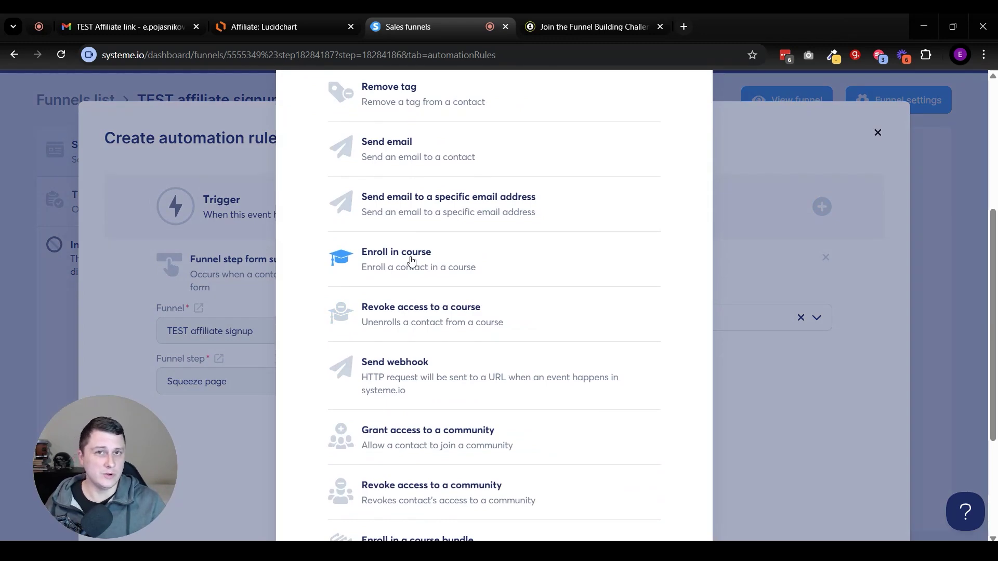
scroll(408, 260, down, 1)
scroll(408, 260, up, 5)
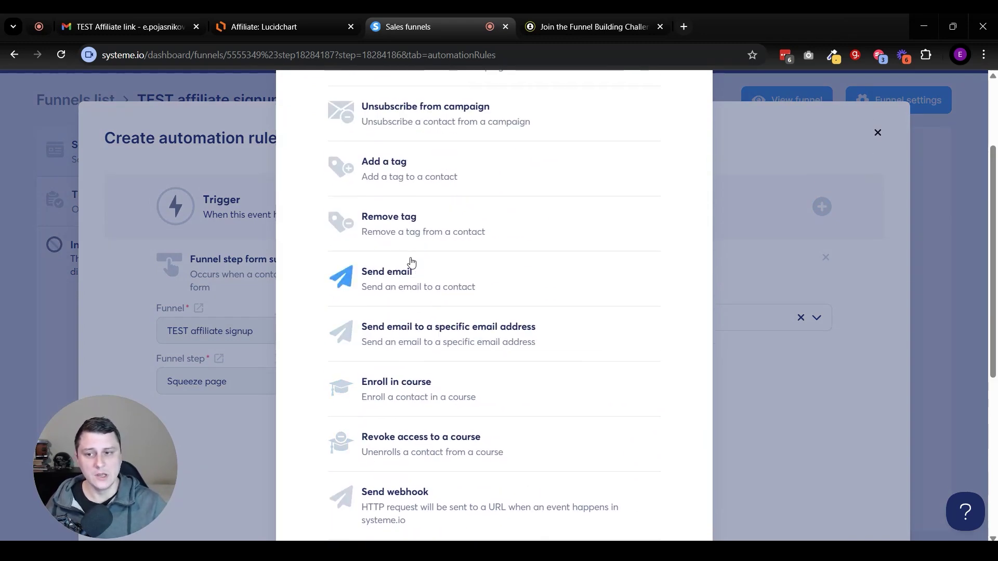
click(419, 347)
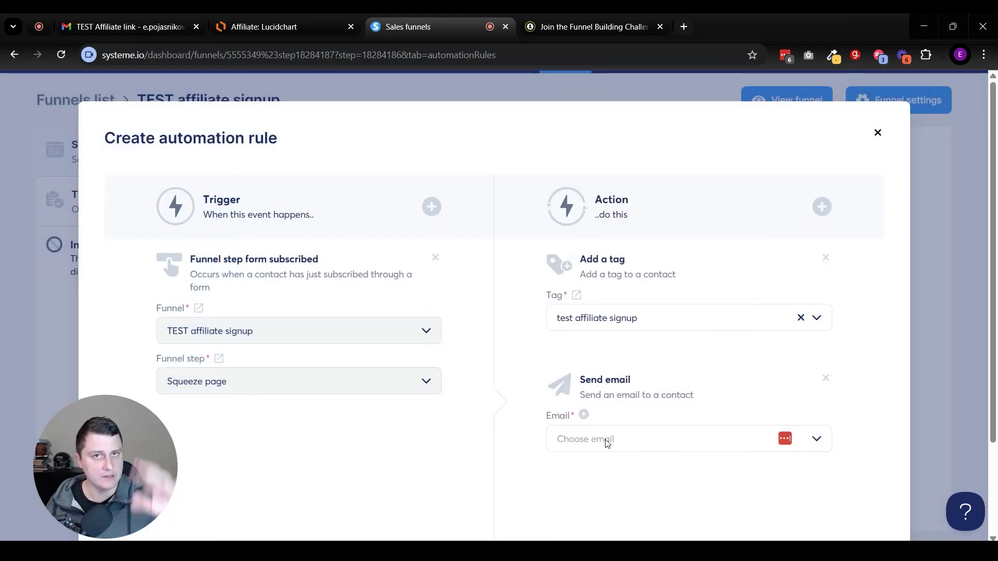
click(584, 414)
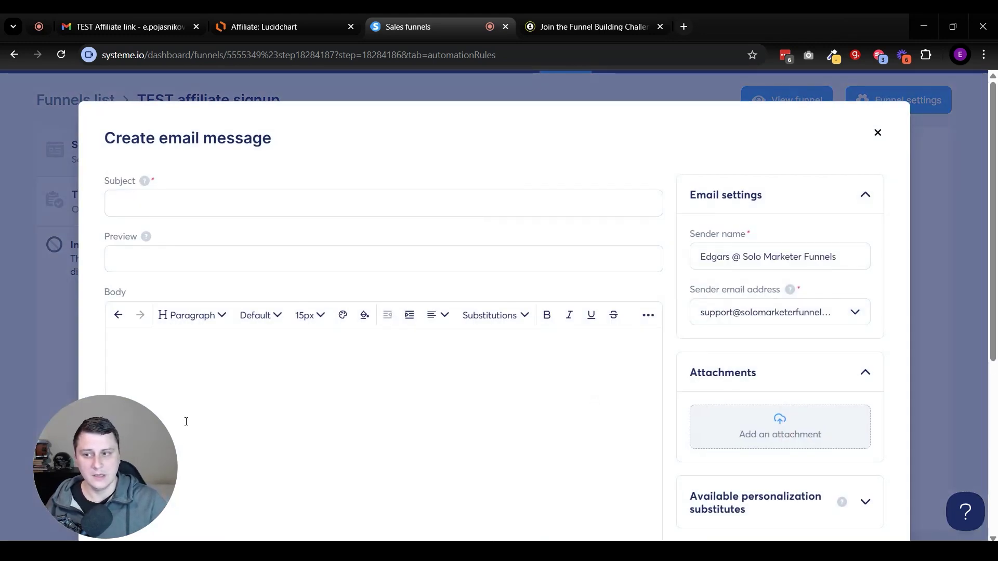
key(Escape)
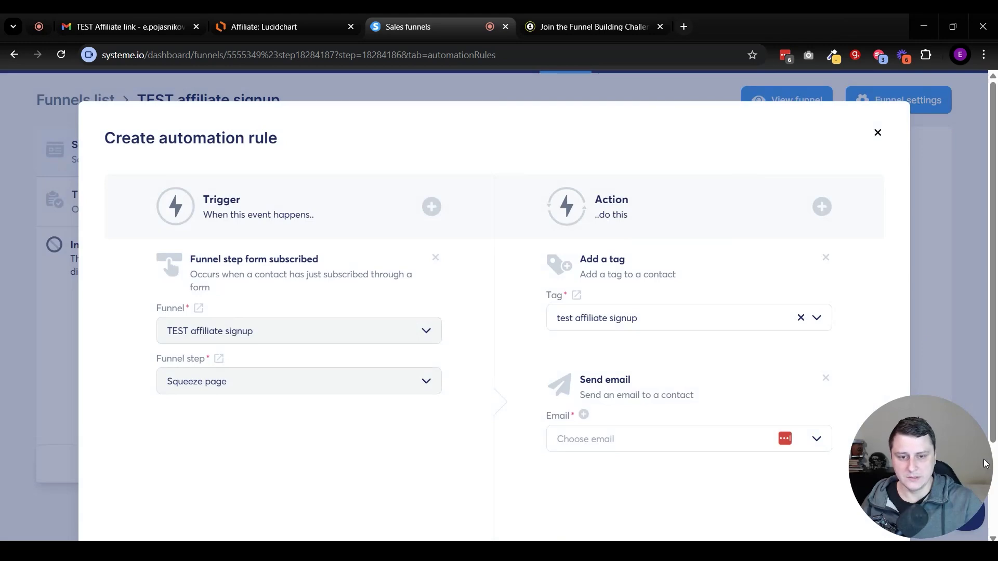
Create a new email message for the Send email action with the subject "TEST AFFILIATE SUBJECT LINE"
click(583, 414)
drag(83, 431, 910, 110)
click(158, 201)
text(TEST)
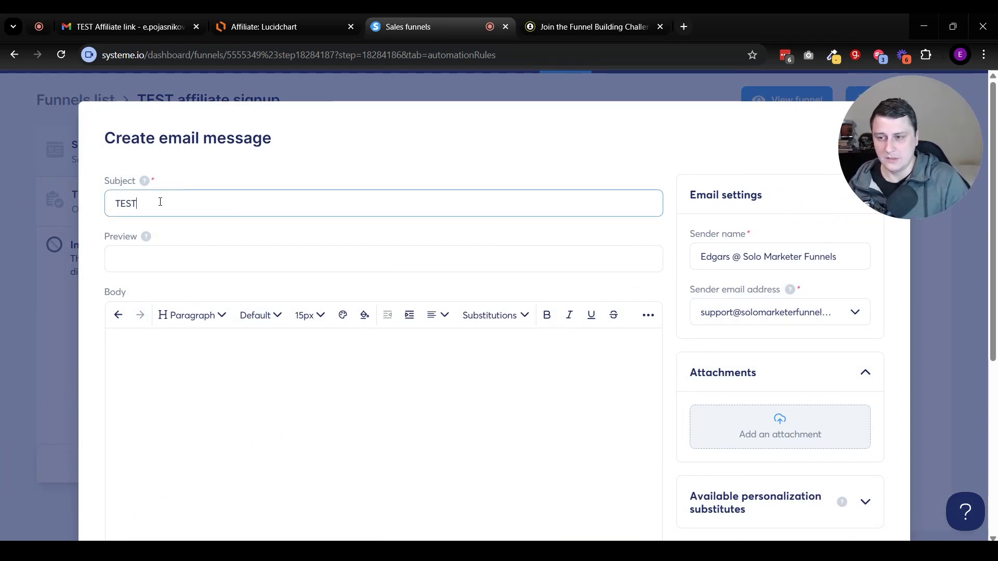
text( AFFILIATE )
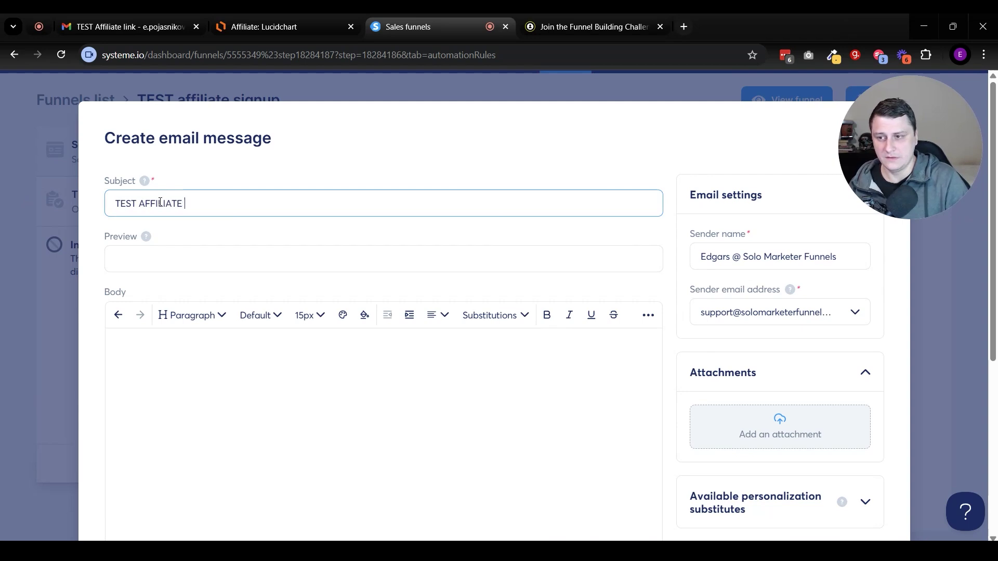
text(SUBJECT LINE)
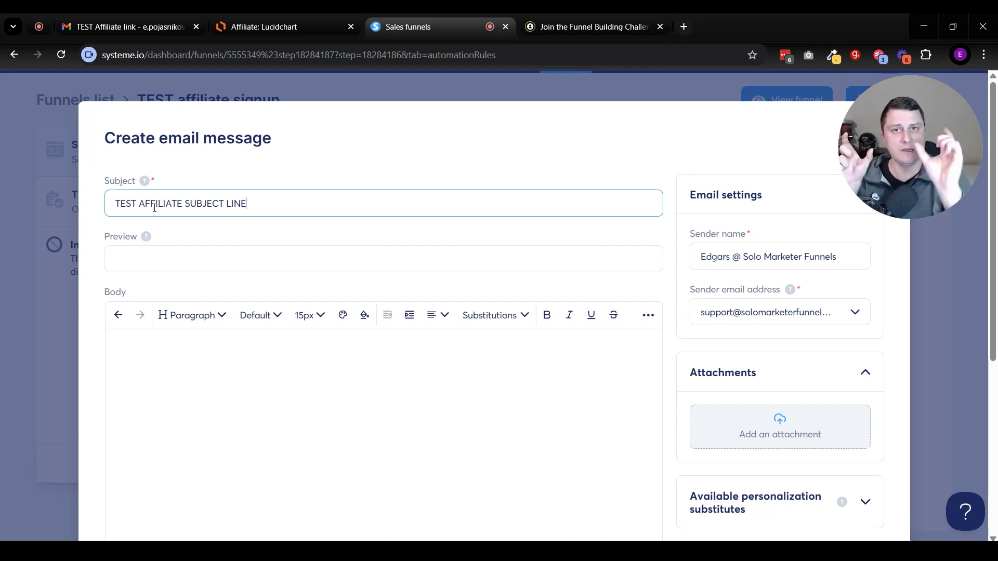
Start the email body with the greeting "Hey," and the line "Here are your affiliate links:"
click(149, 448)
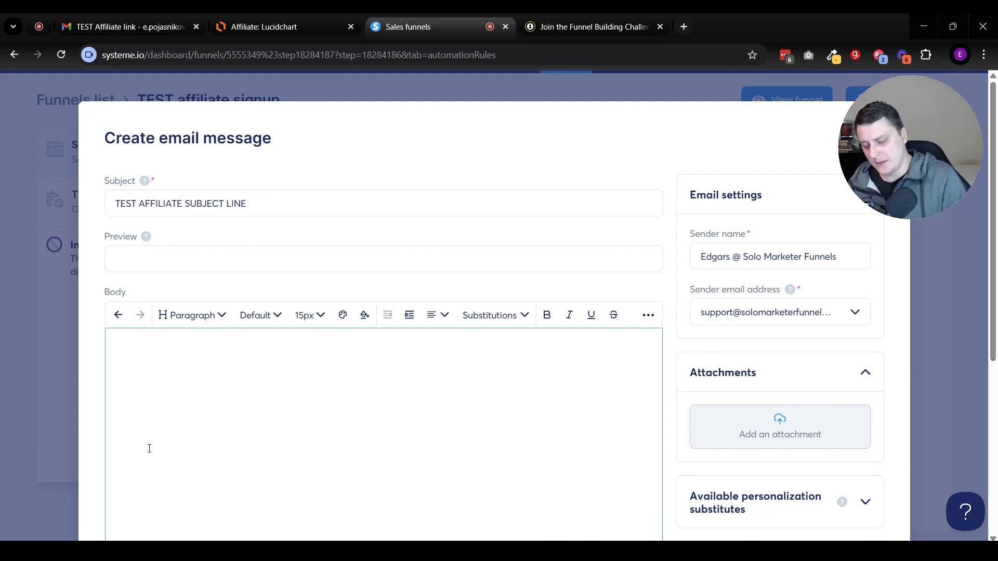
text(Hey,)
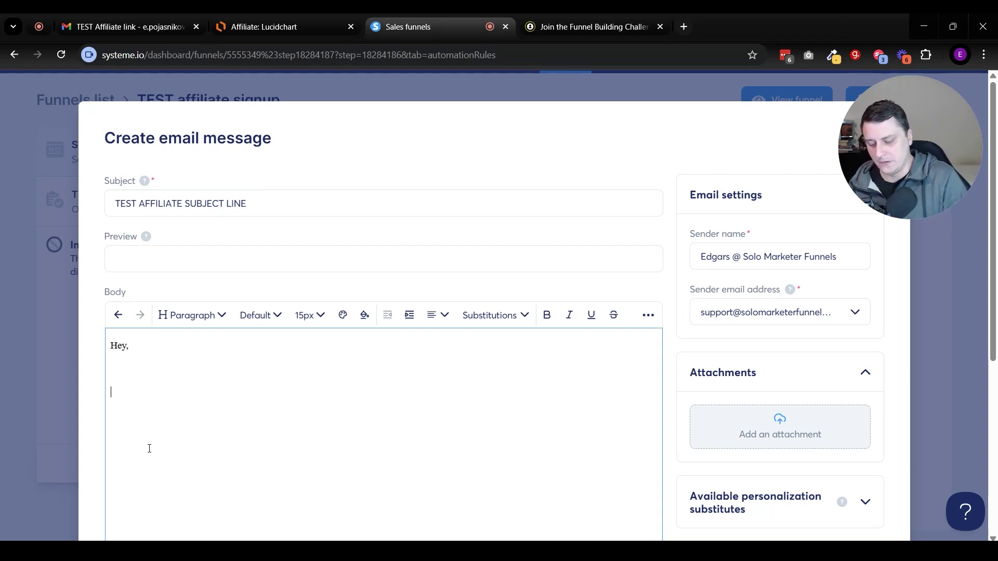
text(  Here are your)
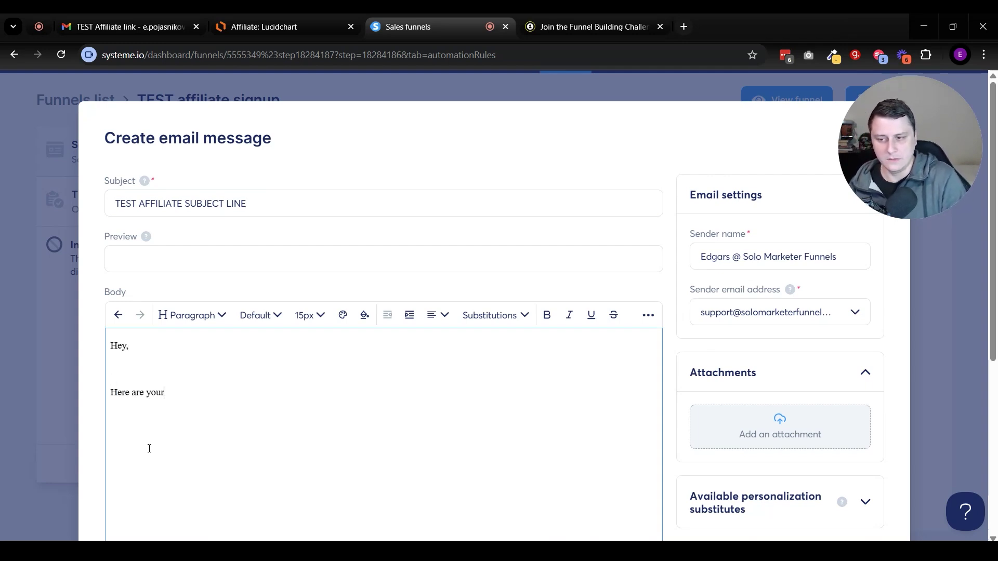
text( affiliate links:)
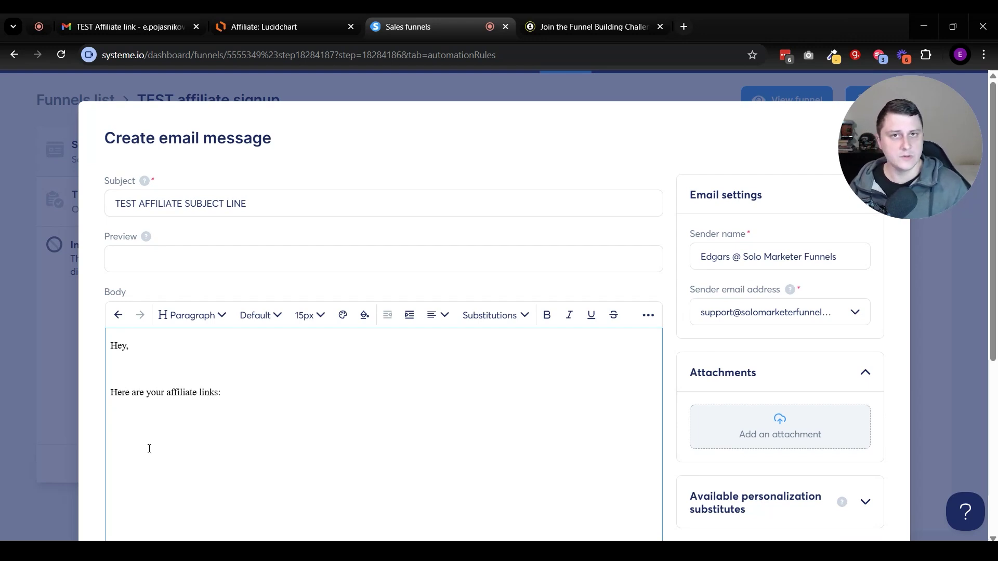
Switch to the Lucidchart diagram and examine the signup page, confirmation page and confirmation email stages together with the affiliate link format
click(262, 13)
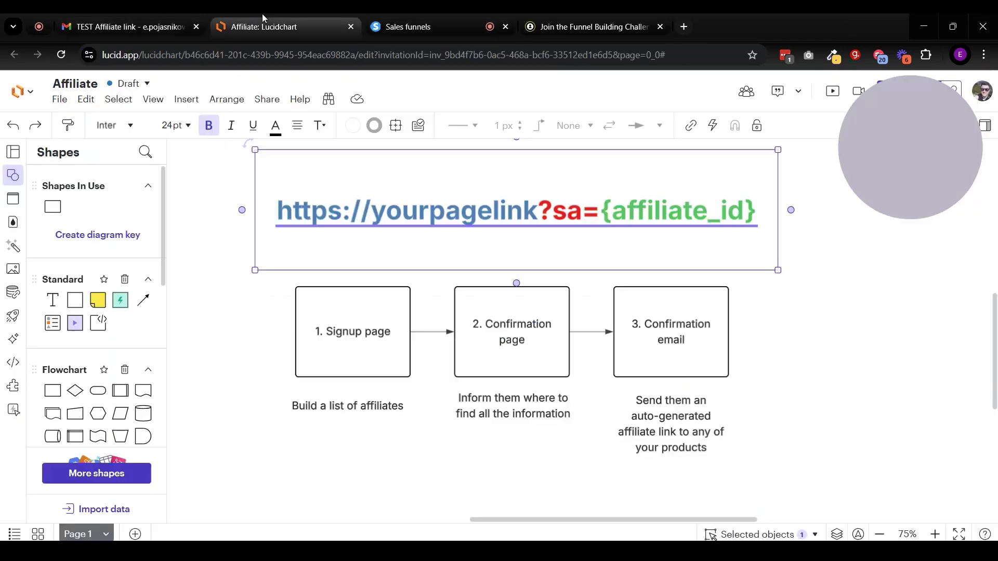
drag(313, 490, 361, 392)
click(491, 472)
drag(370, 463, 365, 403)
drag(518, 474, 524, 347)
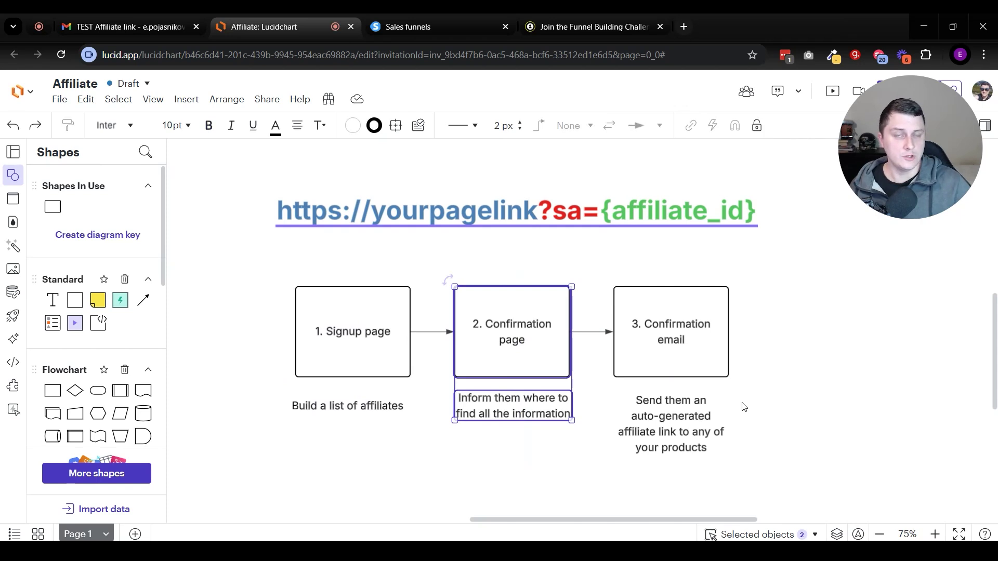
drag(845, 306, 686, 477)
scroll(838, 435, down, 1)
click(858, 425)
drag(805, 477, 699, 299)
click(833, 368)
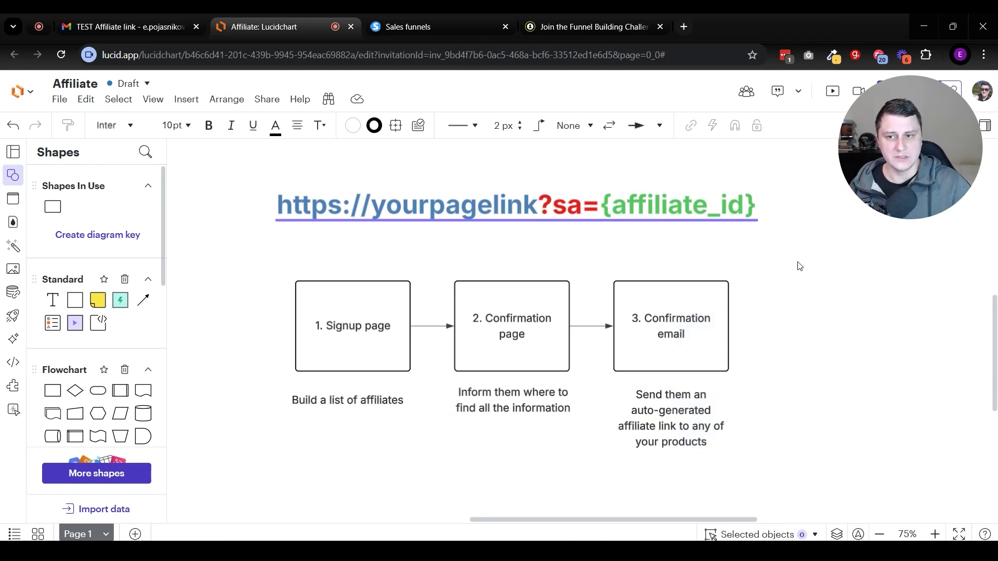
scroll(840, 395, up, 1)
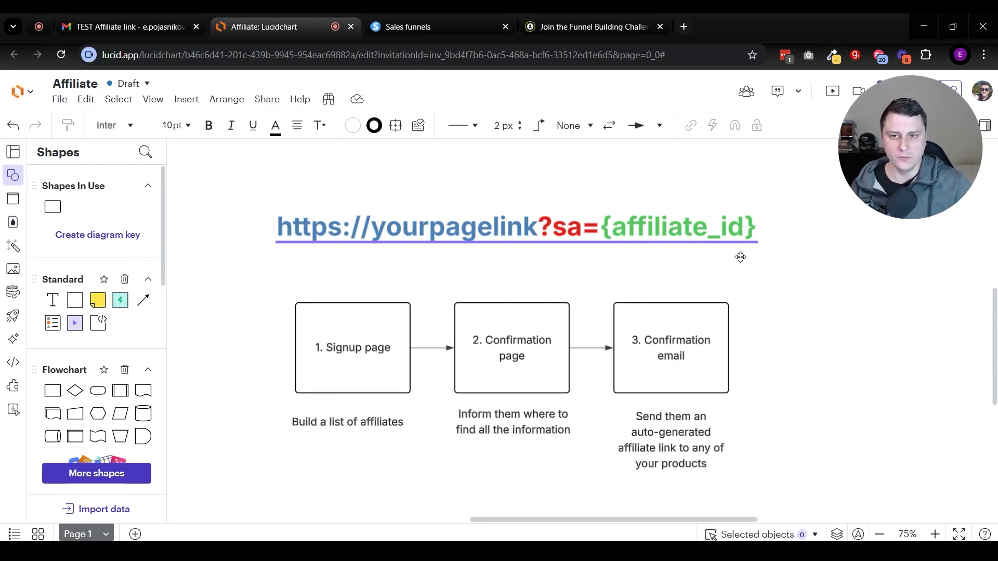
Review the Funnel Builder Challenge sales page and its URL, and return to the link format in Lucidchart
click(593, 14)
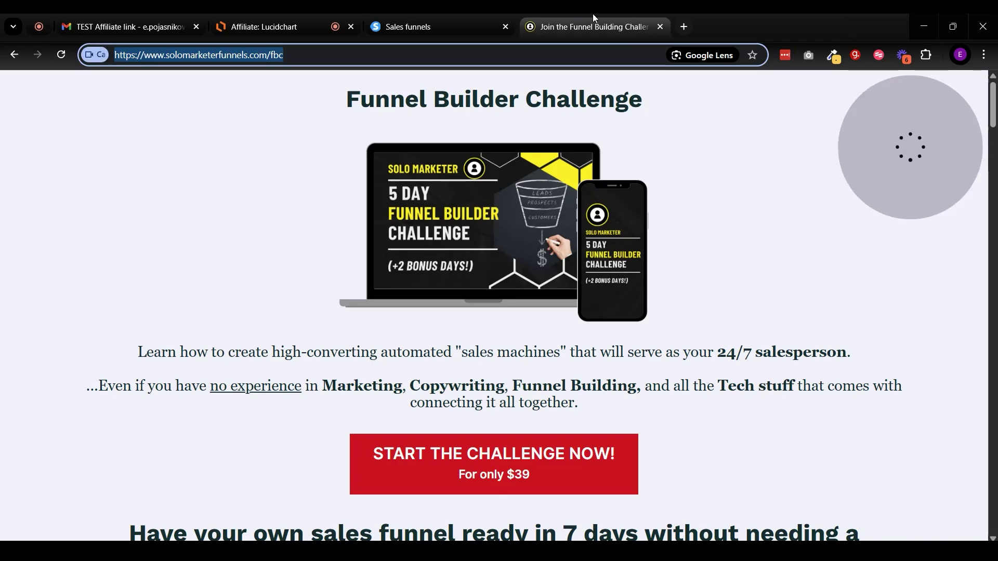
scroll(394, 115, down, 3)
scroll(400, 104, up, 3)
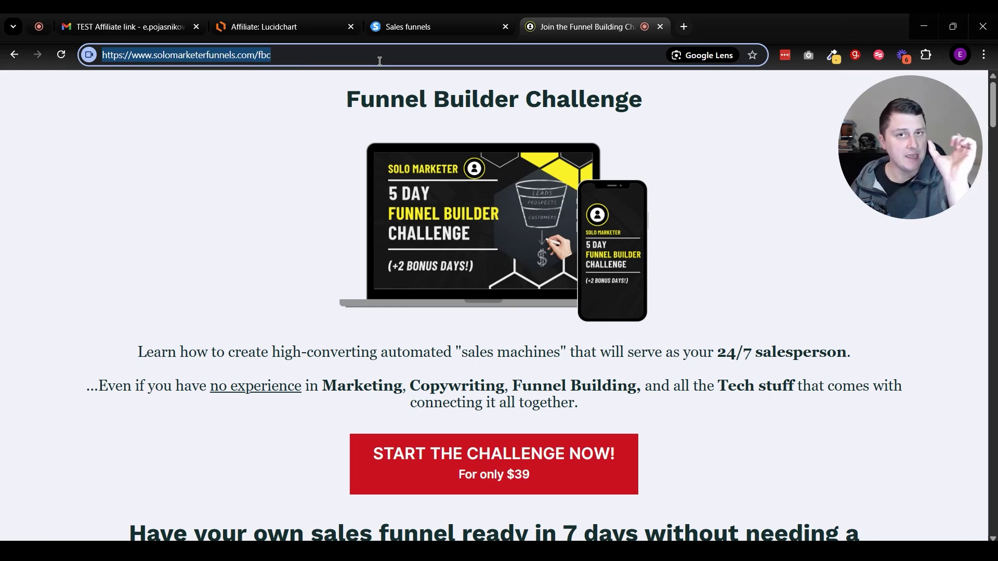
click(285, 27)
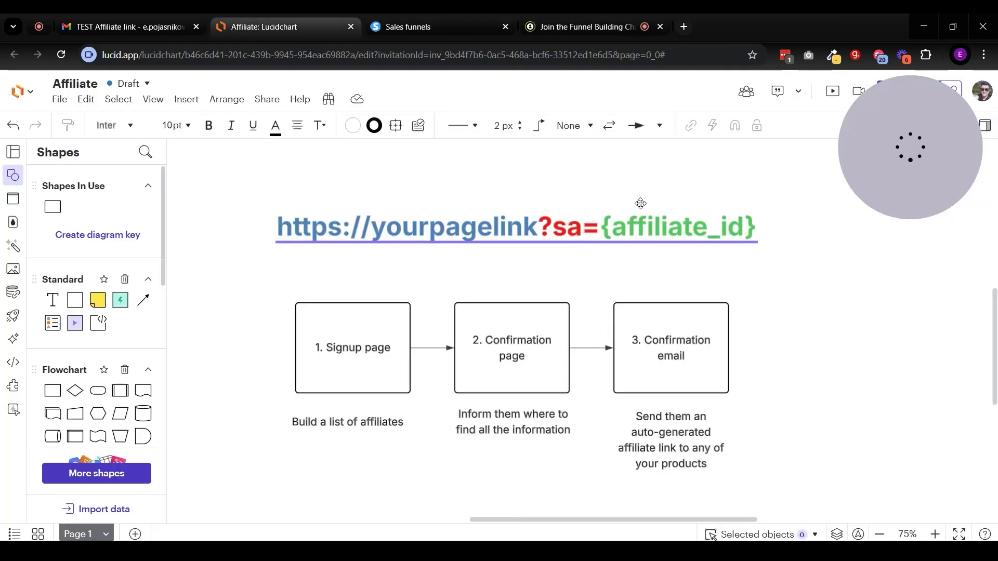
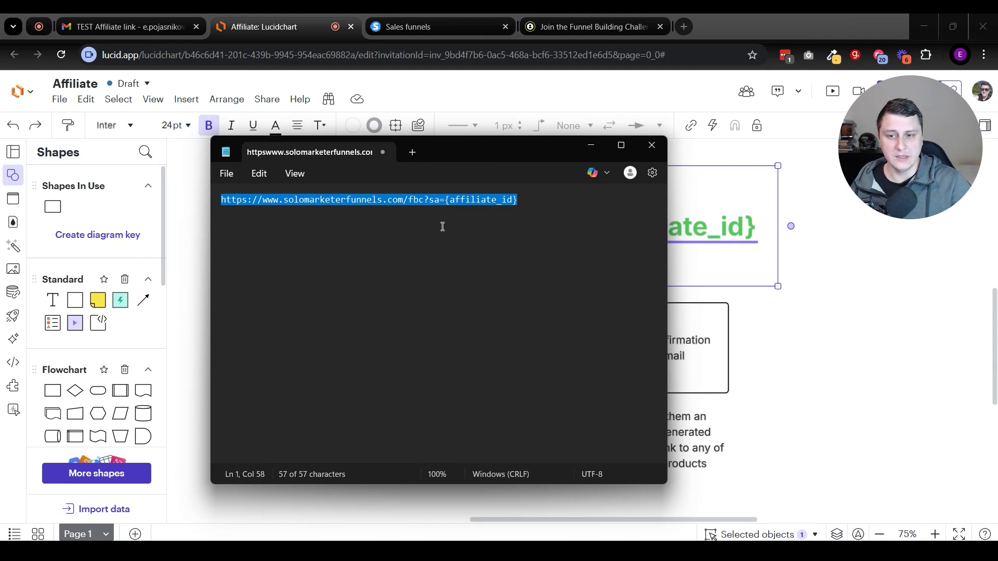
click(561, 200)
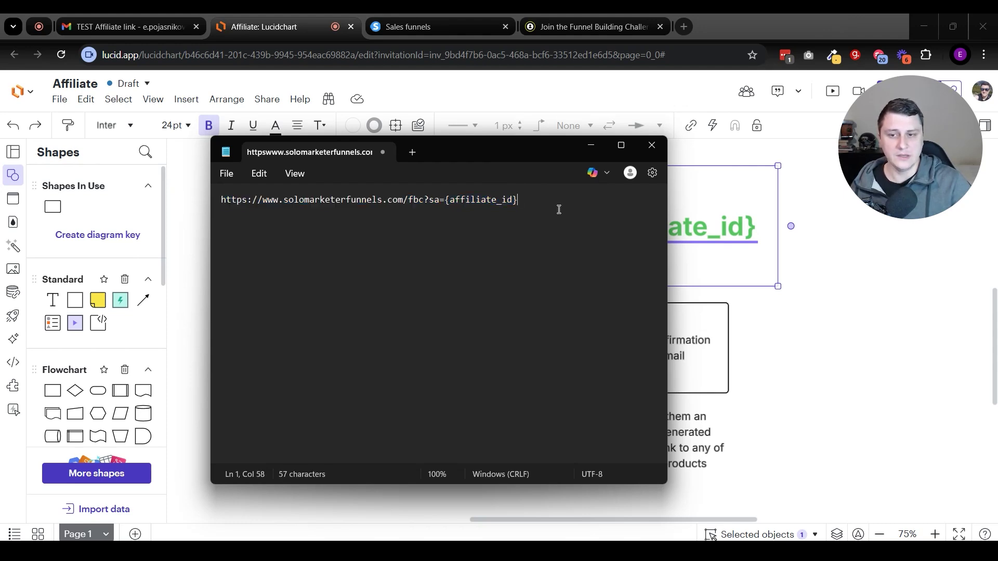
key(ctrl+a)
key(ctrl+c)
click(437, 34)
click(437, 33)
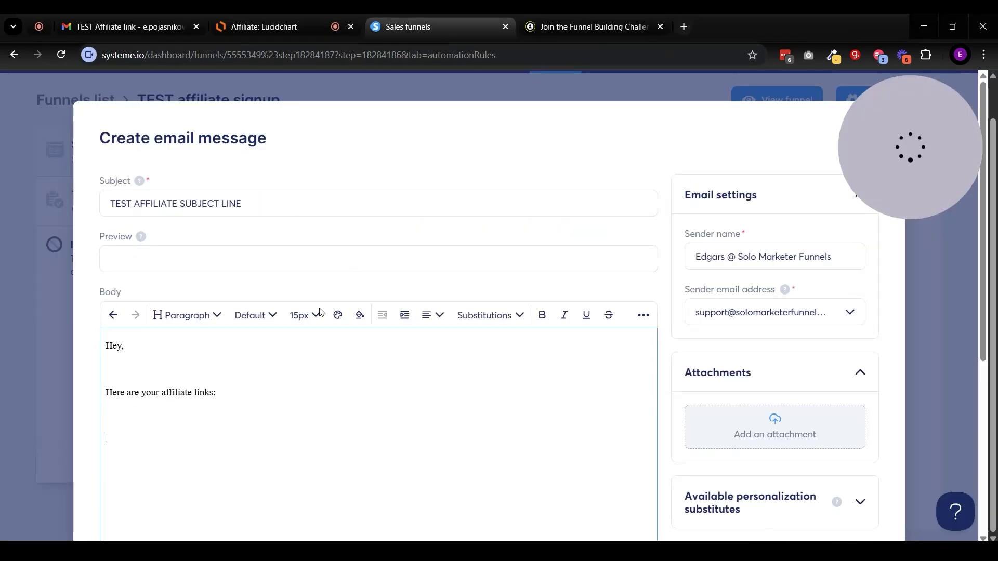
click(137, 416)
key(ctrl+v)
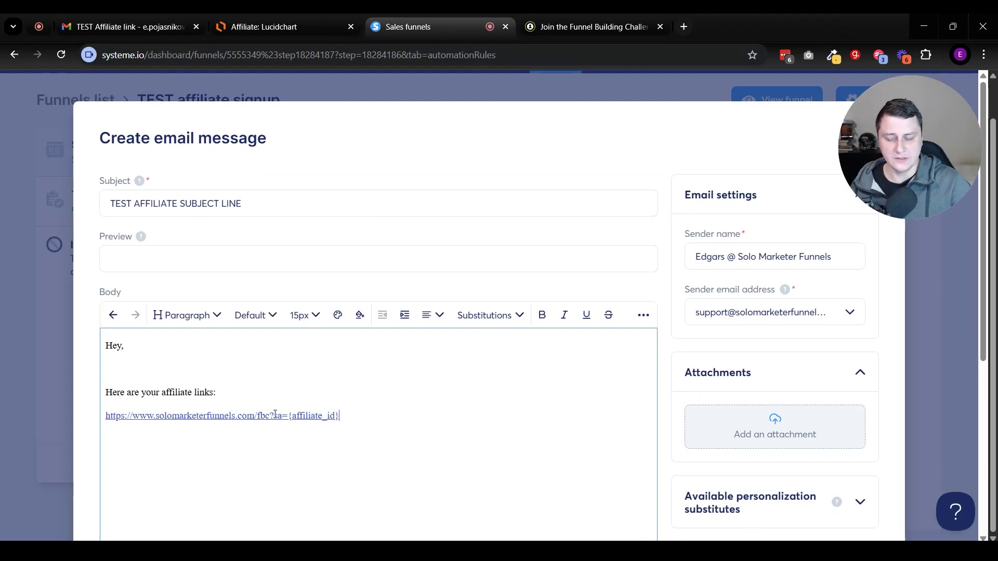
drag(275, 416, 356, 417)
click(396, 422)
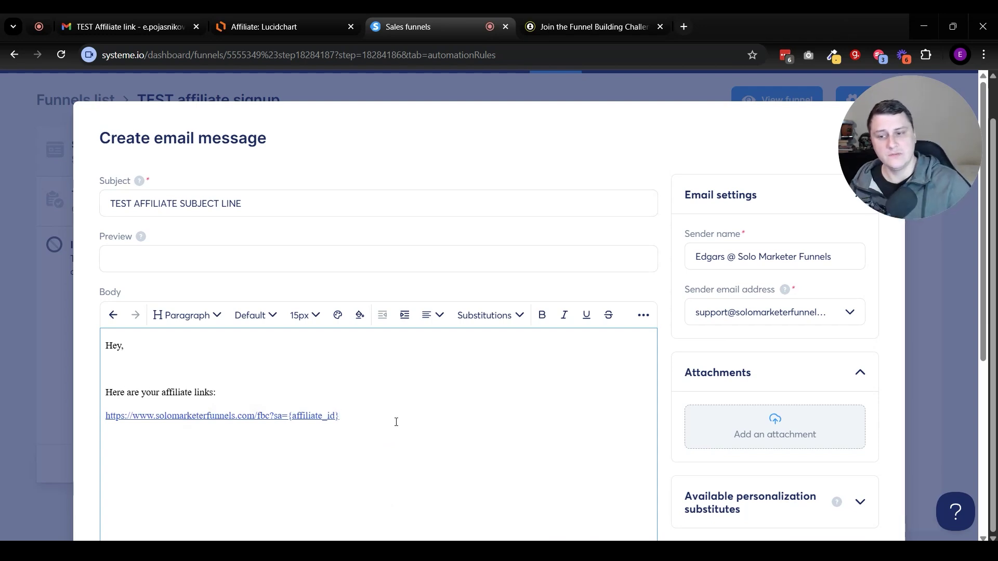
drag(368, 422, 271, 418)
Add the line "If you already have a systeme.io account under this email address, log into your affiliate dashboard HERE." below the link
click(433, 403)
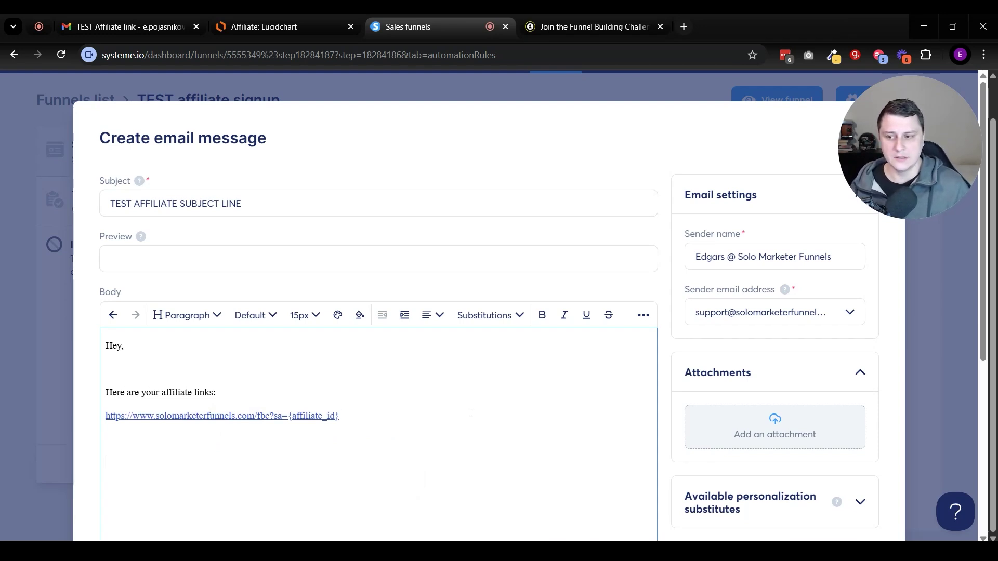
key(Return)
key(Return)
scroll(471, 413, down, 3)
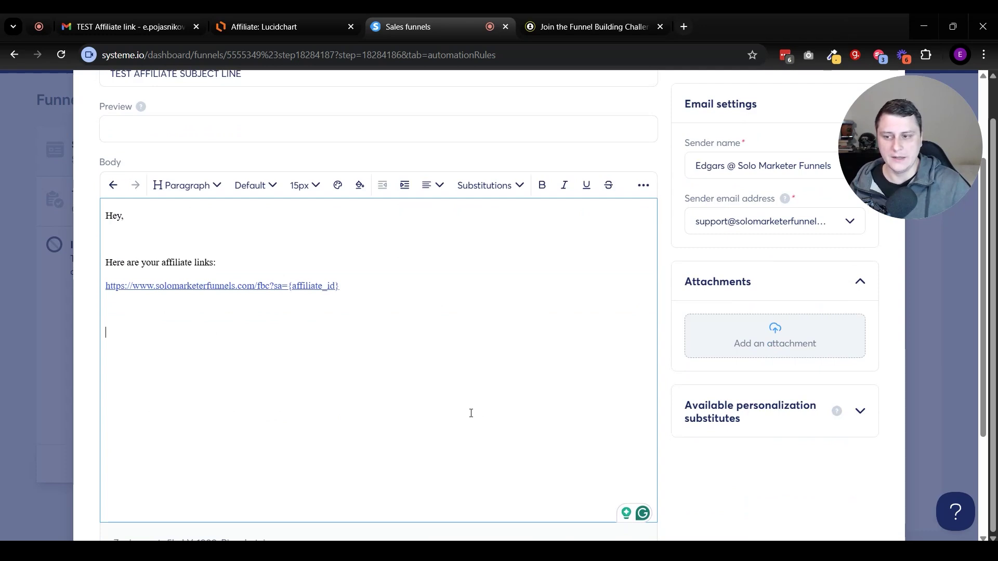
text(If you a)
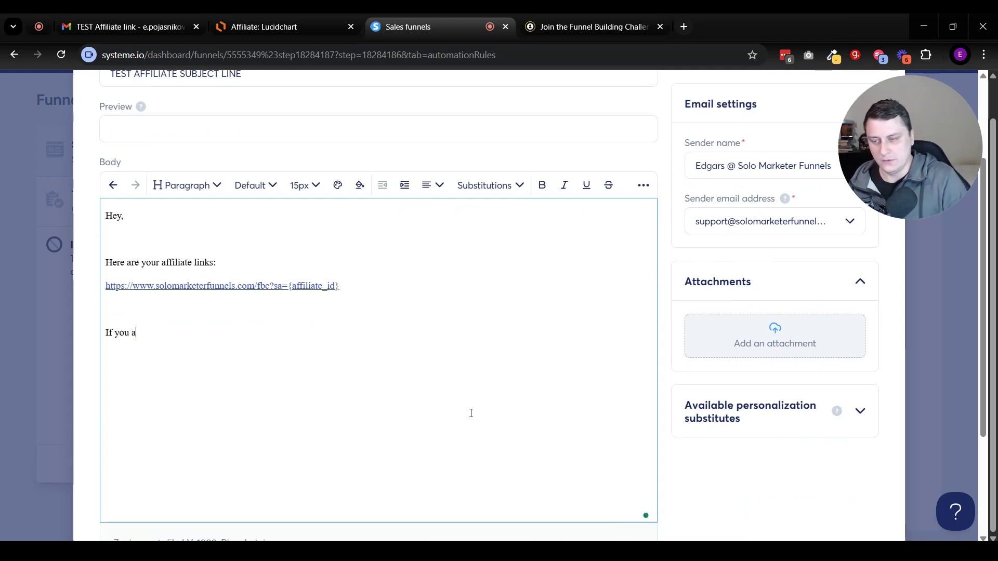
text(lready have)
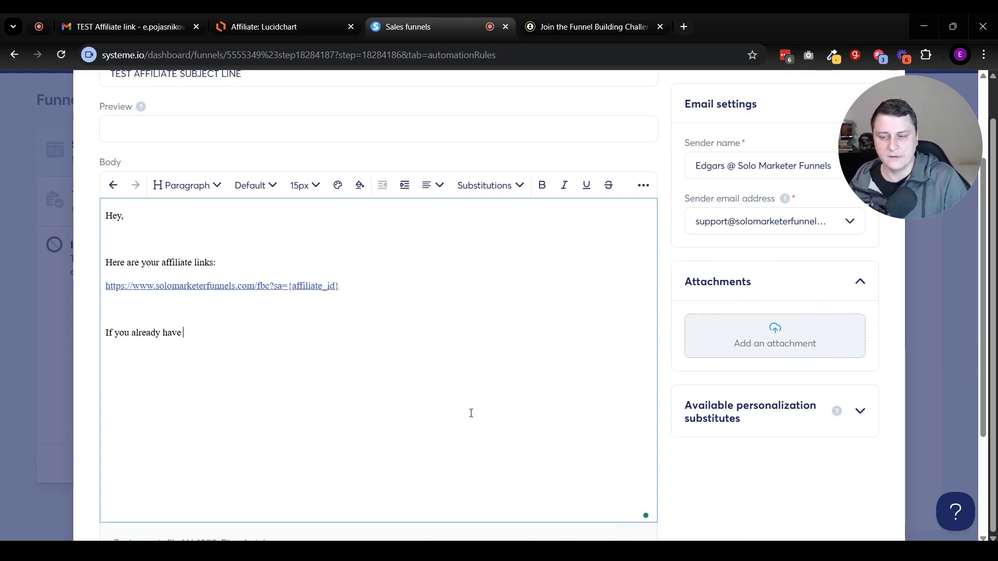
text( a systeme.)
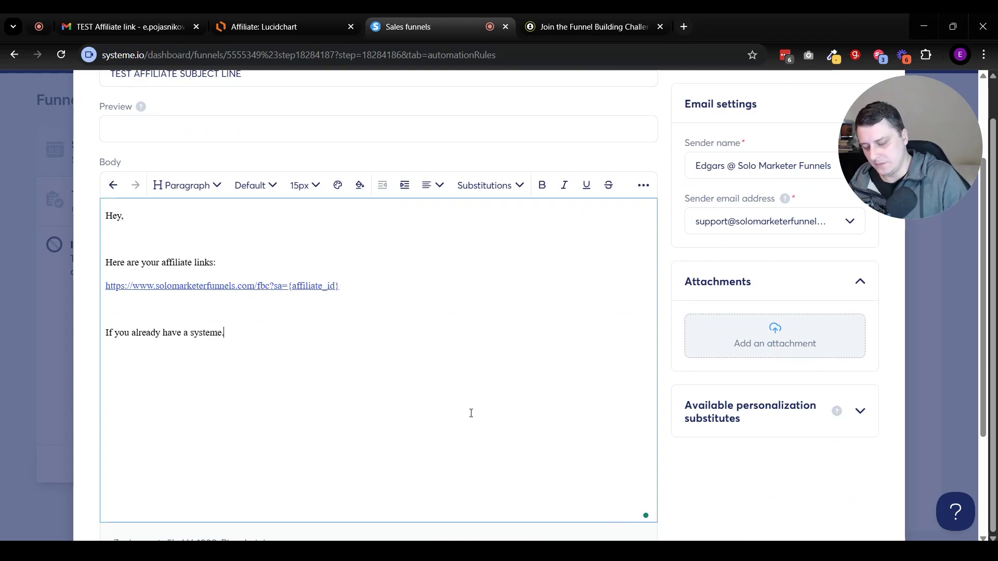
text(io account und)
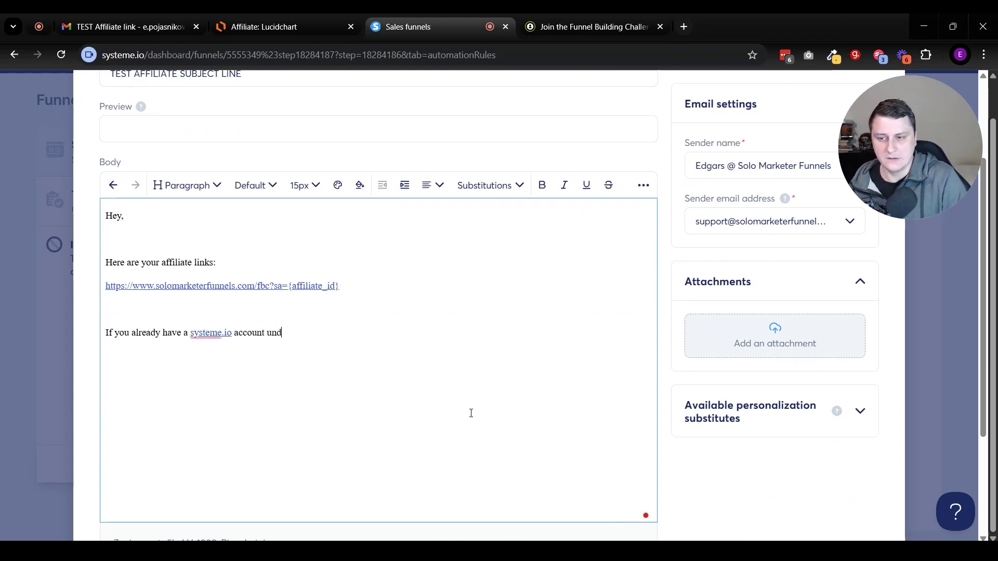
text(er this email add)
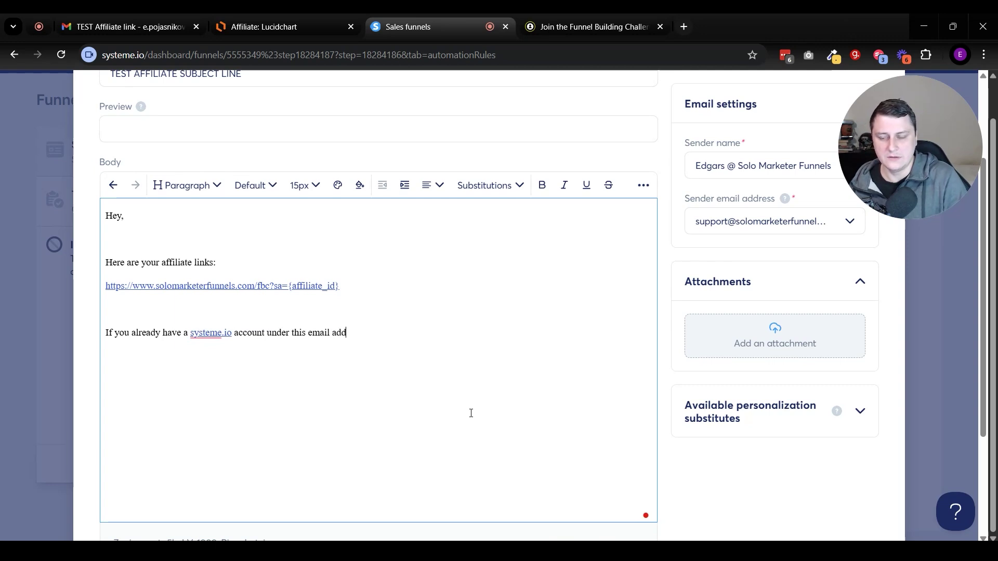
text(ress, go )
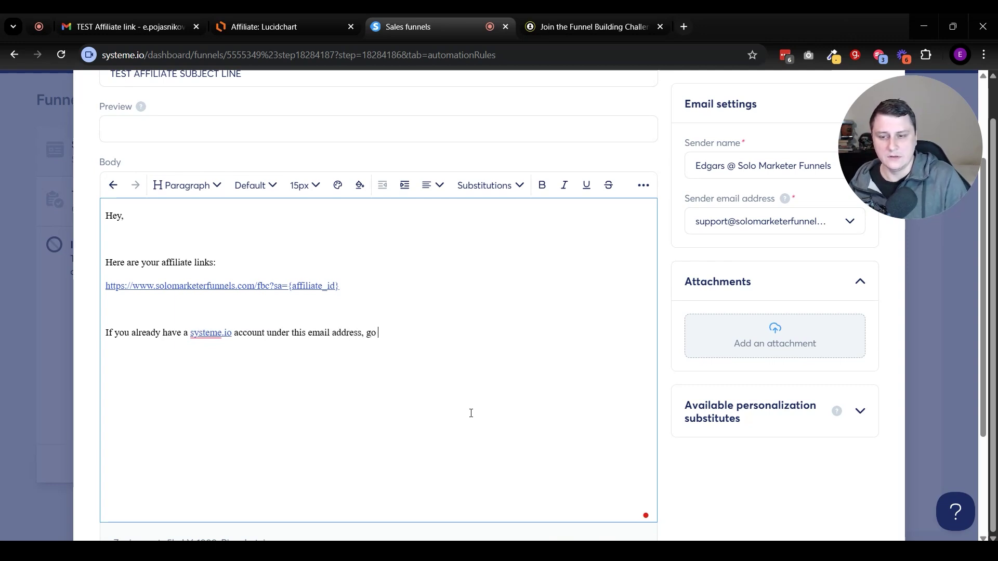
text(o)
text(into your affiliate dashboard HERE.)
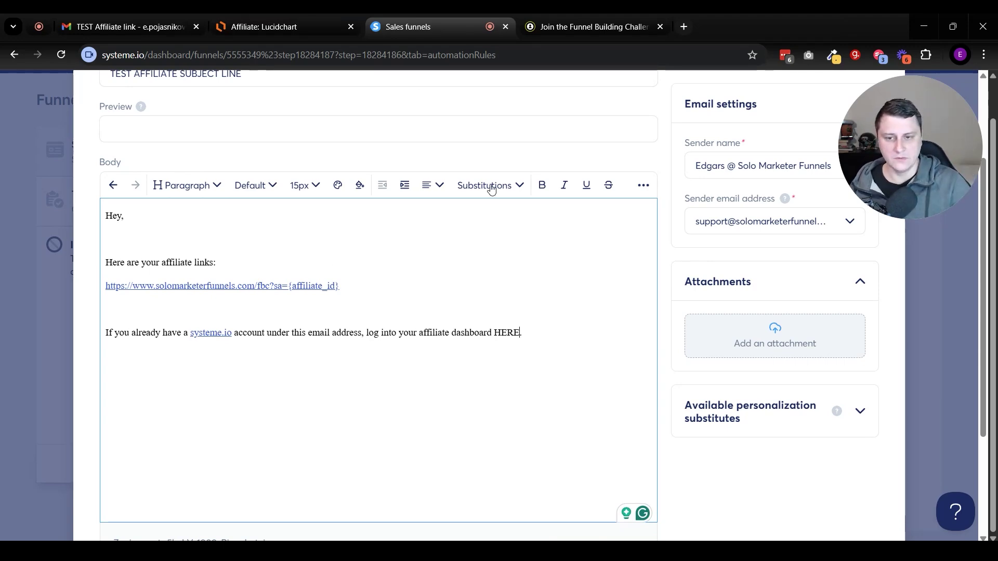
Copy the {affiliate_dashboard} placeholder from the available personalization substitutes
scroll(751, 401, down, 2)
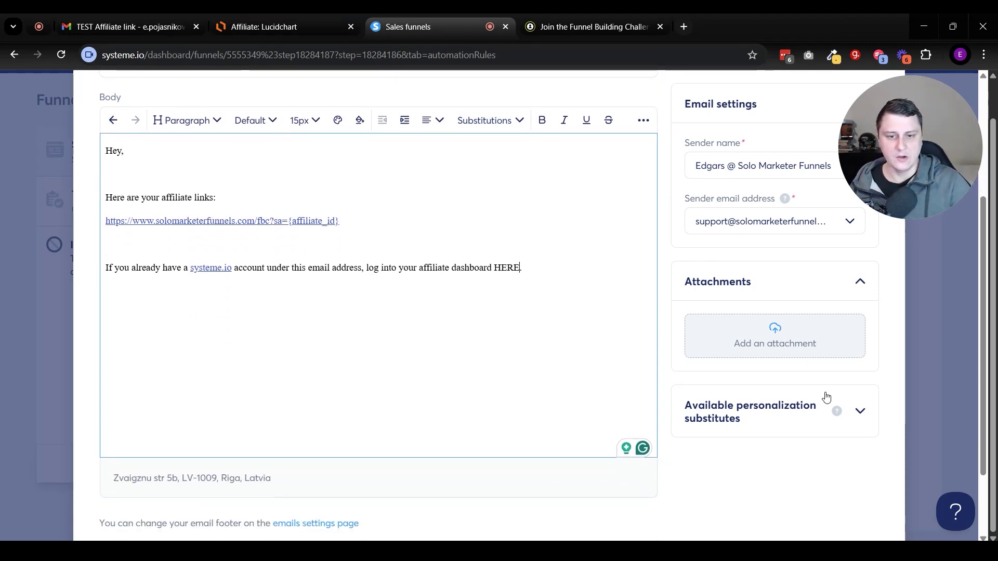
click(859, 411)
scroll(748, 376, down, 4)
scroll(808, 205, up, 2)
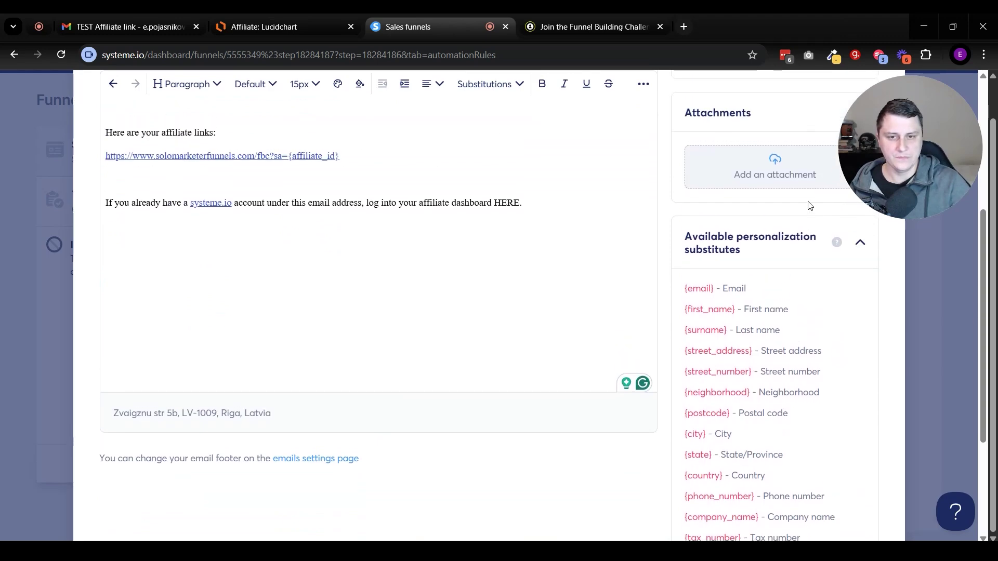
scroll(802, 336, down, 5)
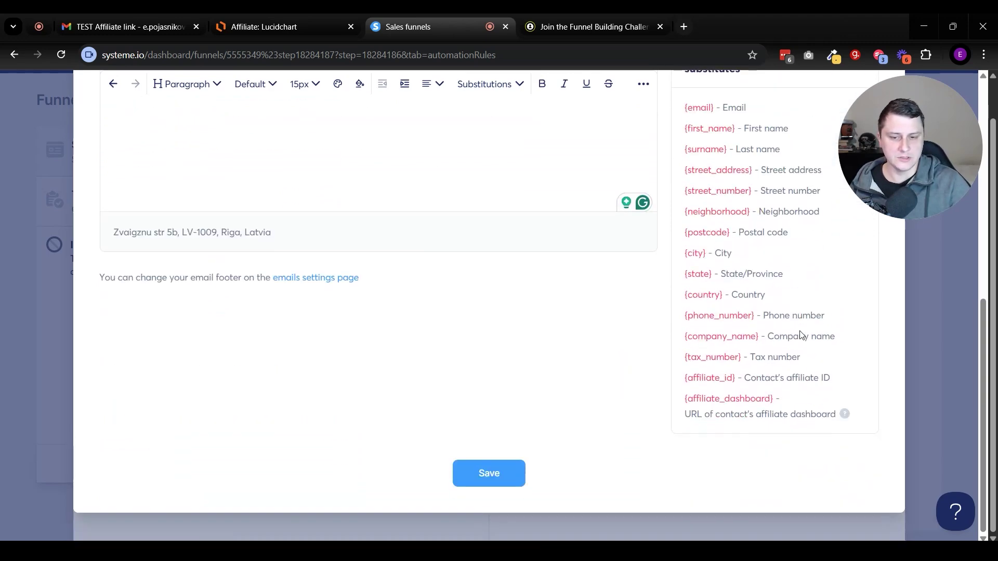
drag(684, 400, 774, 398)
key(ctrl+c)
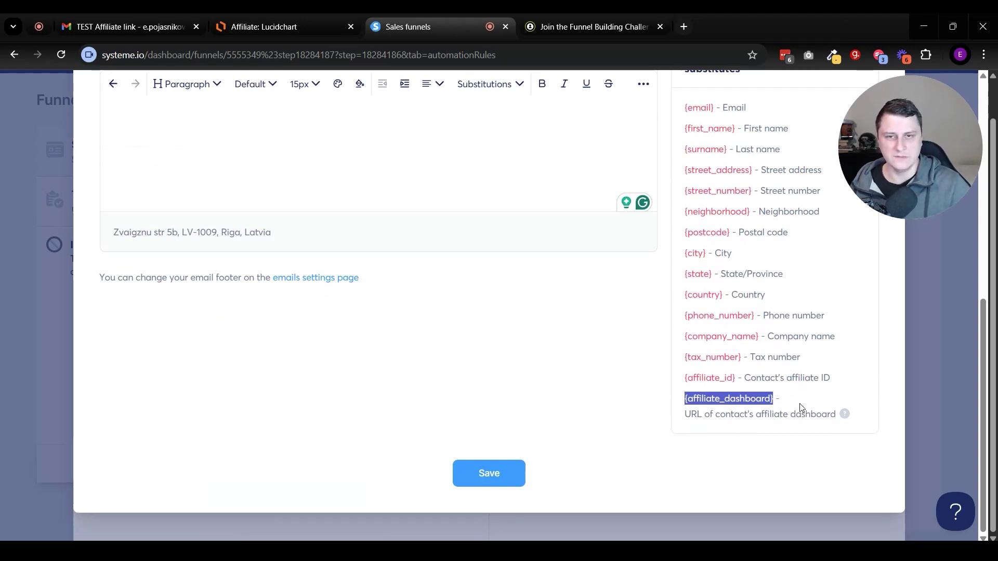
Link the word HERE in the affiliate dashboard line of the email to {affiliate_dashboard} and check the link
scroll(503, 428, up, 5)
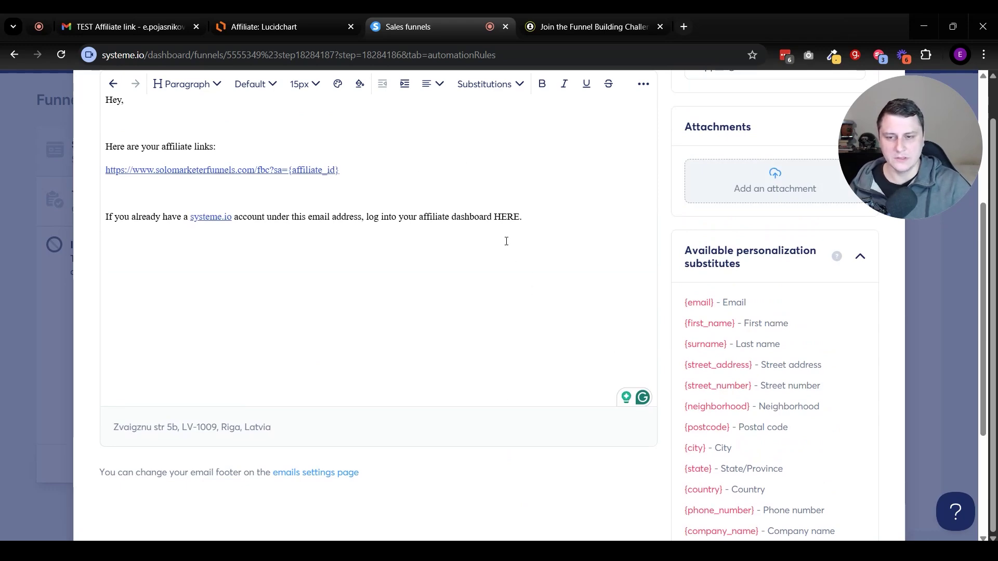
scroll(723, 401, down, 5)
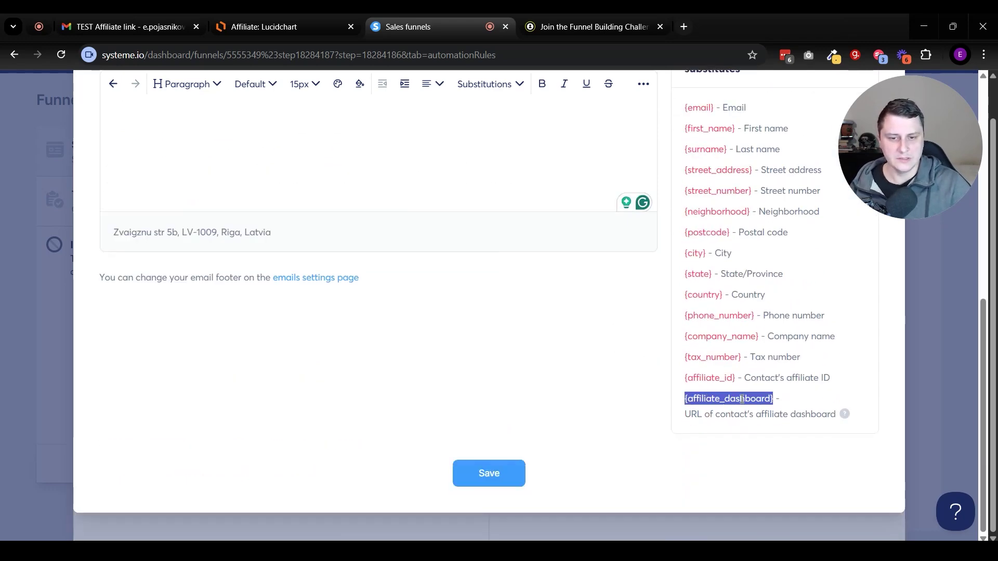
scroll(721, 398, up, 3)
drag(495, 152, 520, 152)
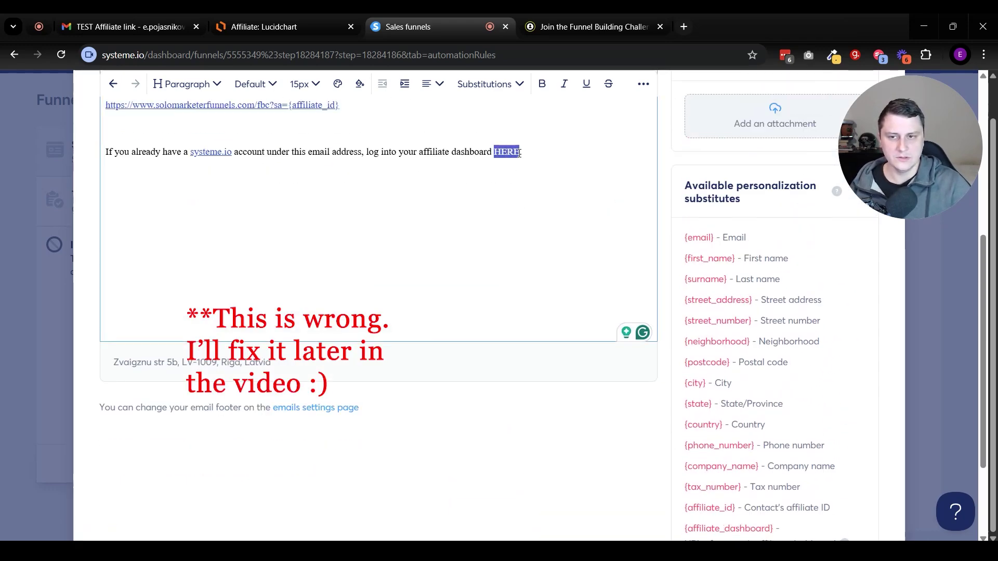
scroll(571, 290, up, 5)
click(643, 200)
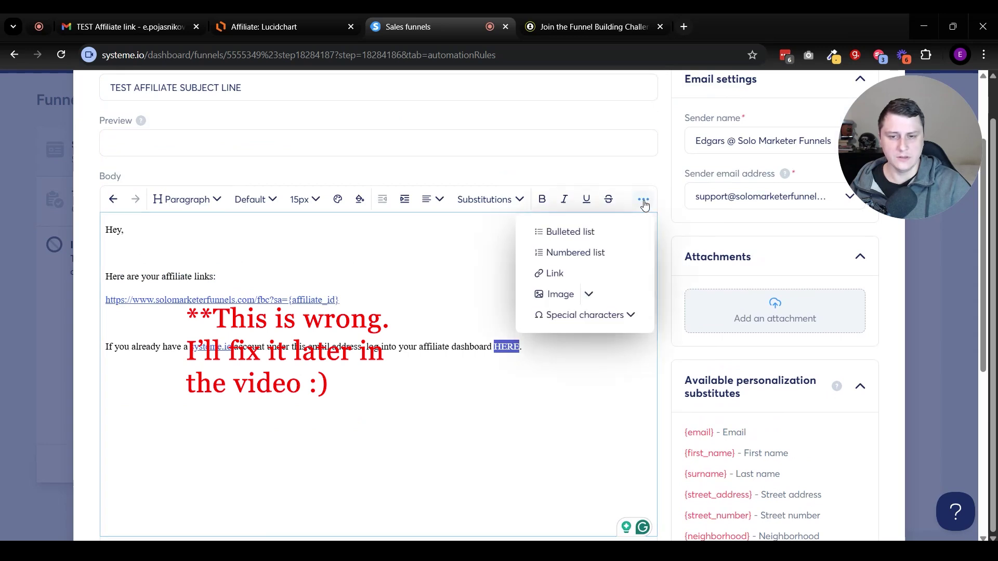
click(557, 271)
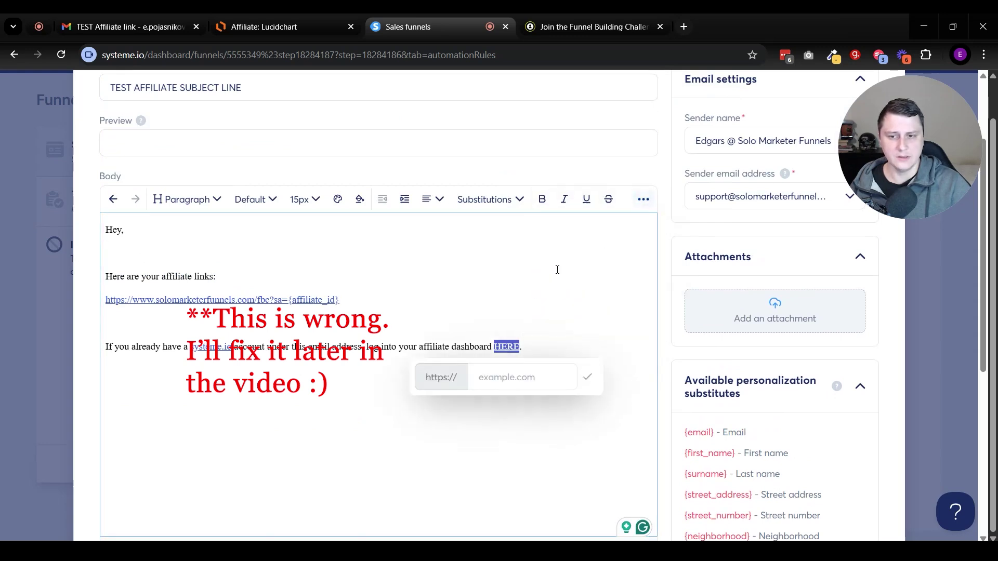
click(521, 377)
key(ctrl+v)
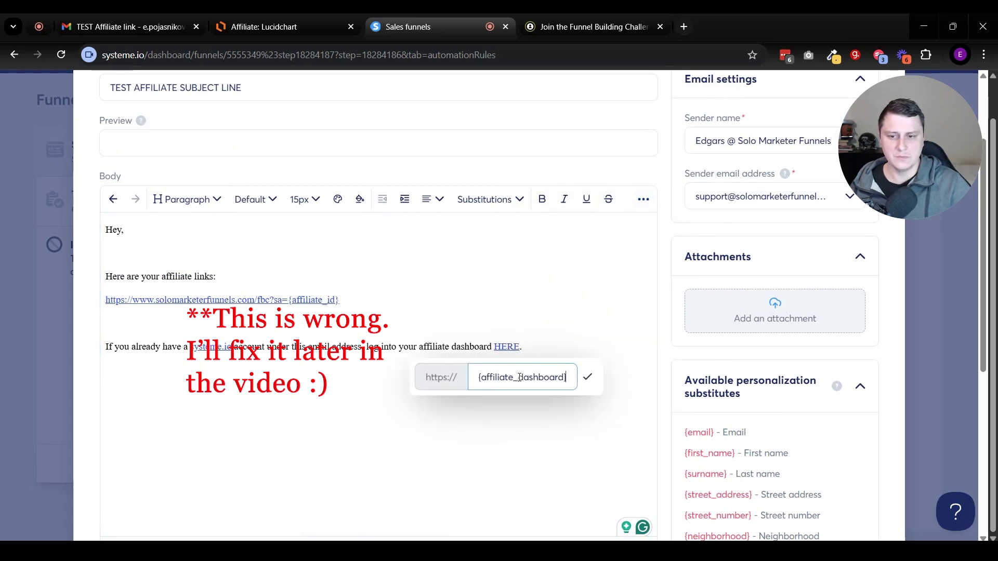
click(589, 378)
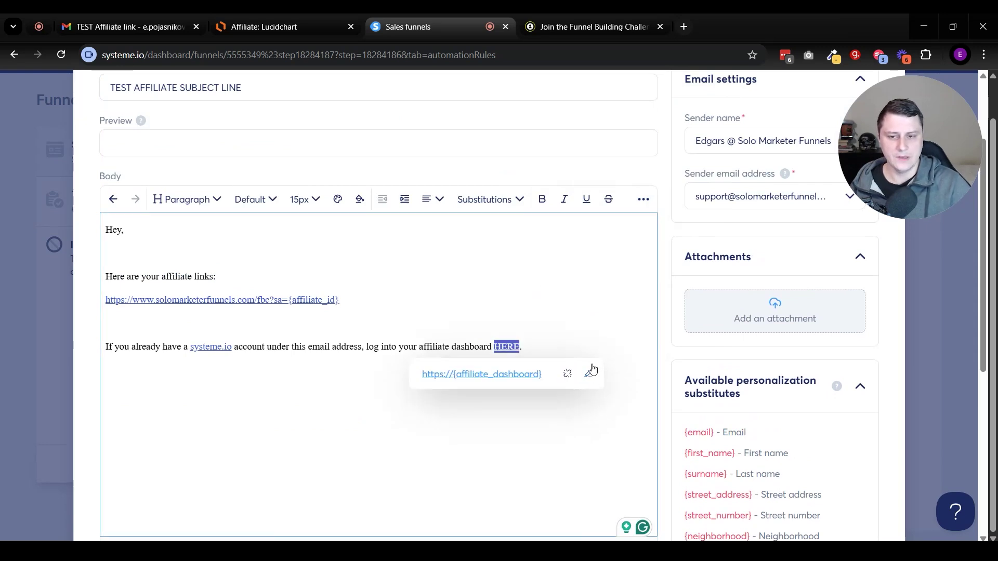
click(575, 430)
click(503, 351)
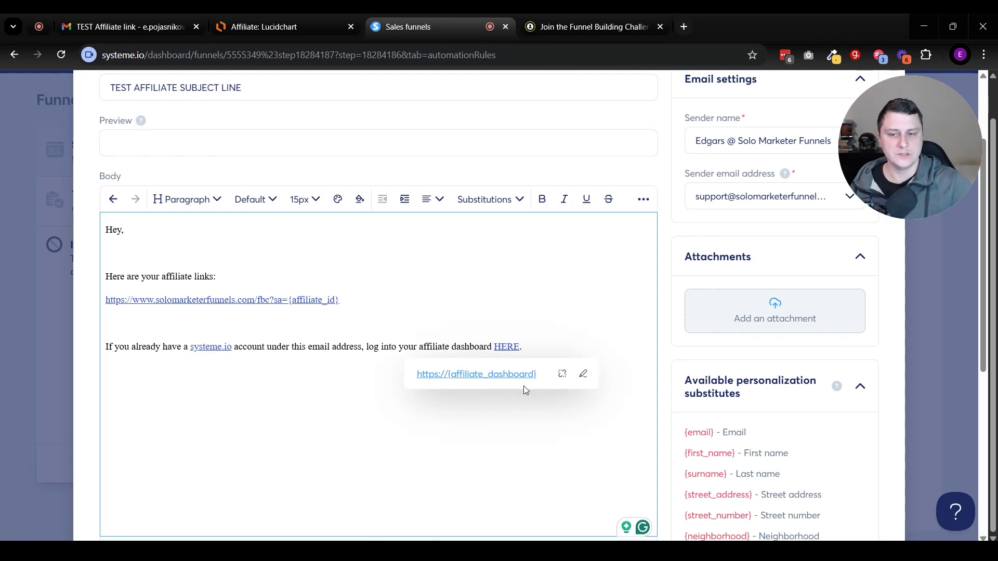
Add the line "In case you don't have a systeme.io account under this email, make sure to sign up for a free account HERE." below the dashboard line
click(554, 351)
key(Return)
key(Return)
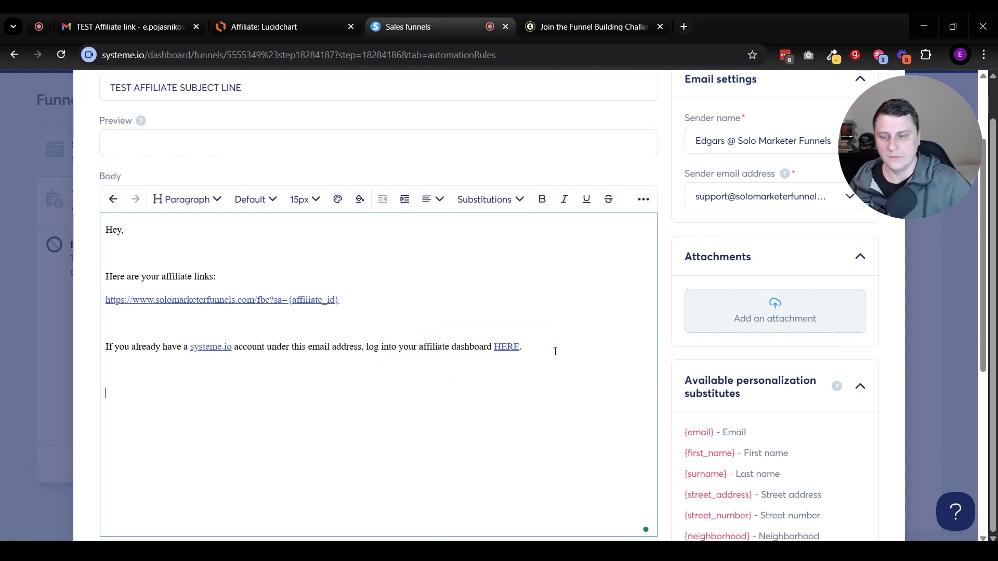
text(In case yo)
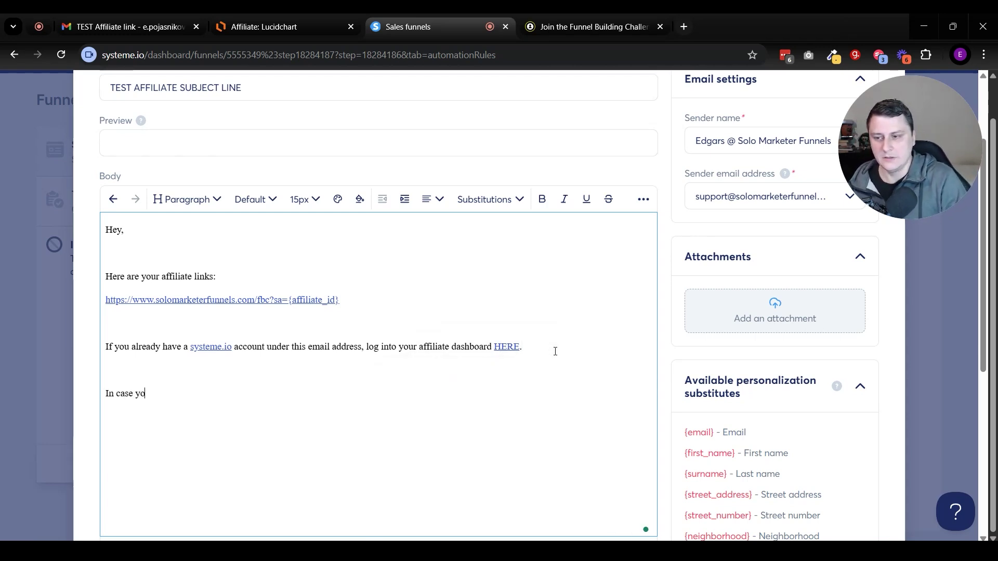
text(u don't have a s)
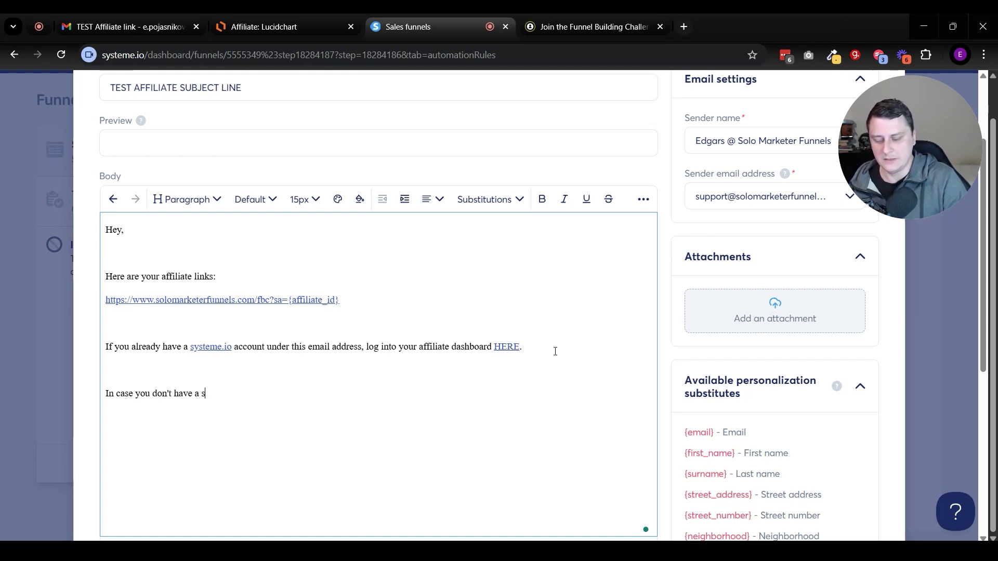
text(ysteme.io)
key(BackSpace)
key(BackSpace)
key(BackSpace)
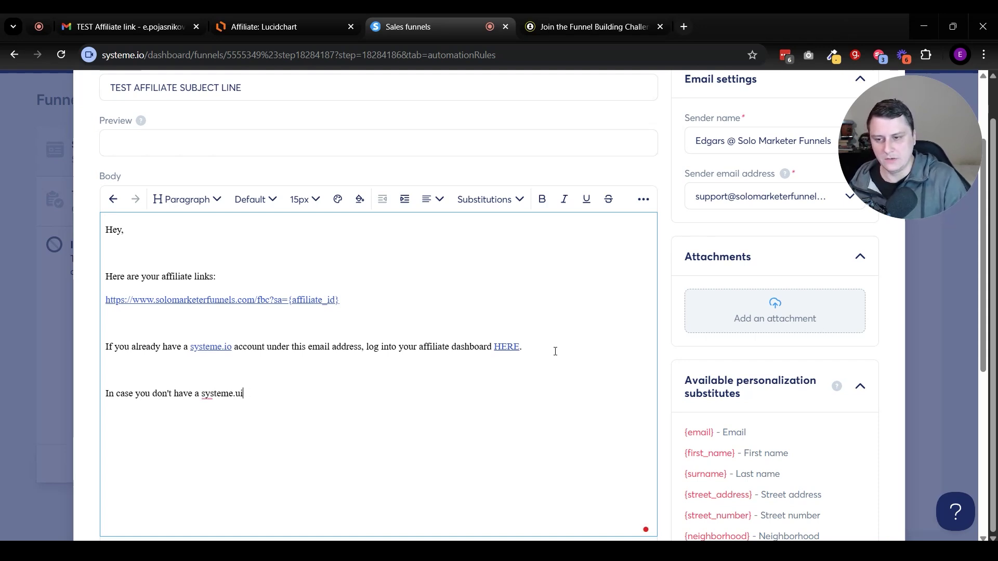
text(.io account)
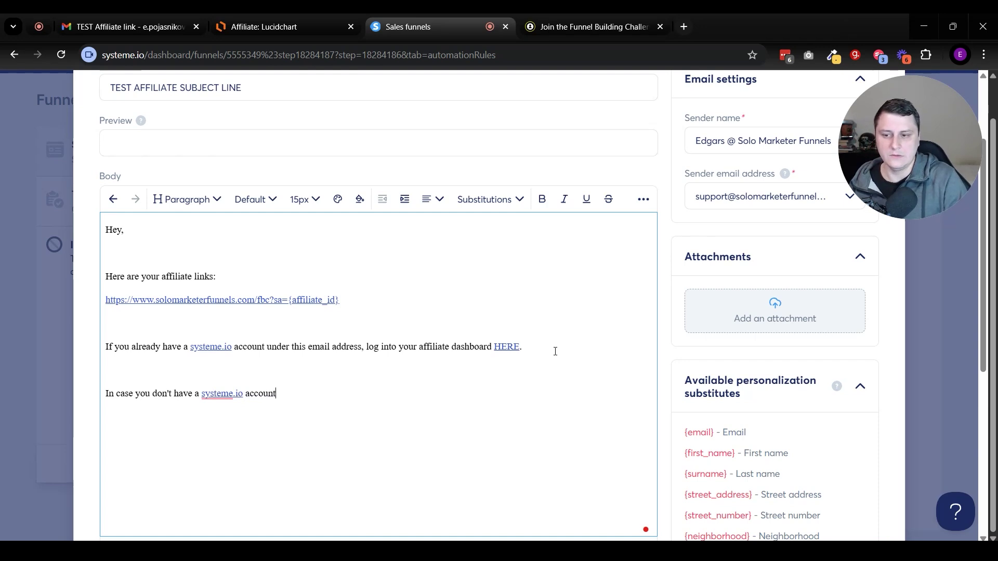
text( under this email, )
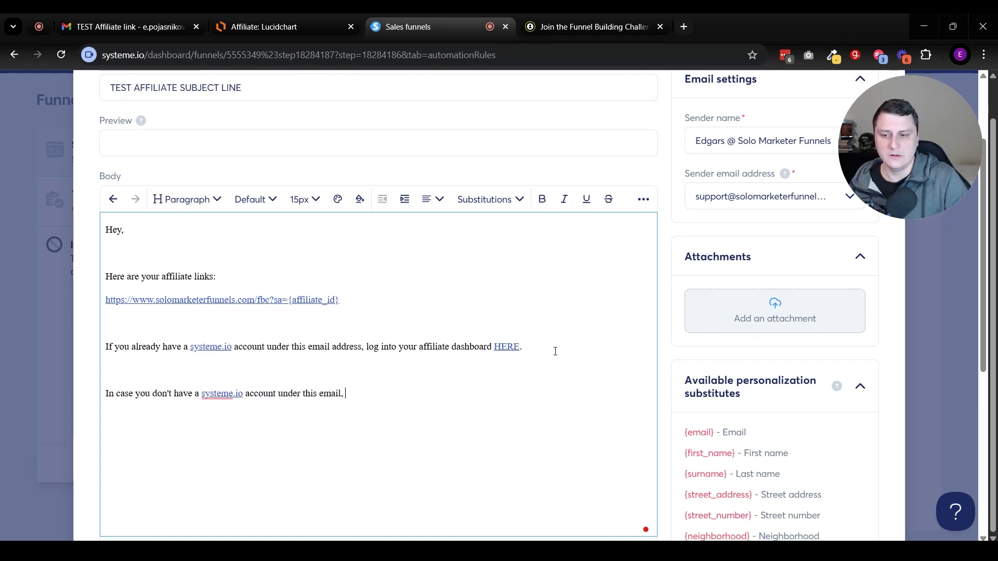
text(make sure to s)
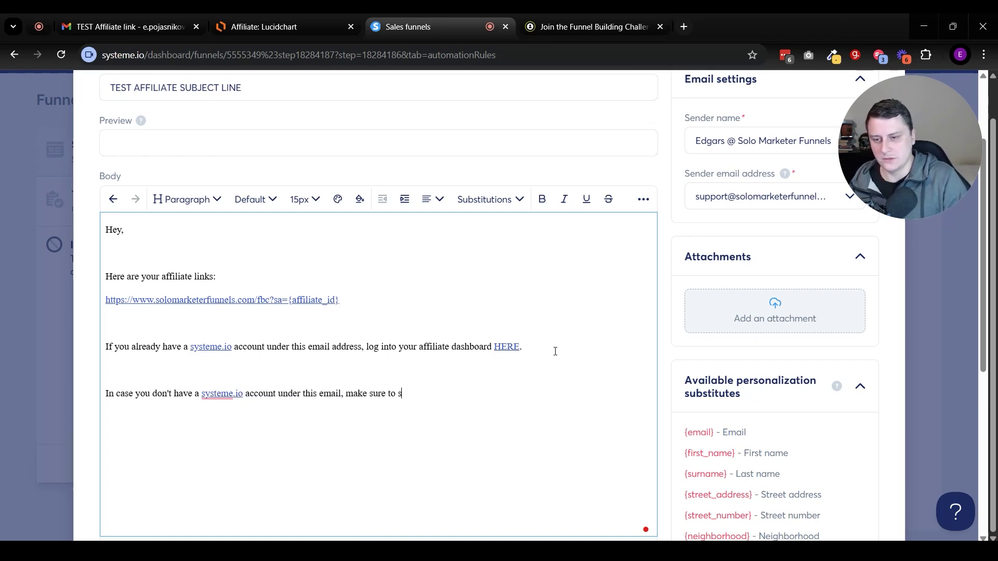
text(ign up for a fre)
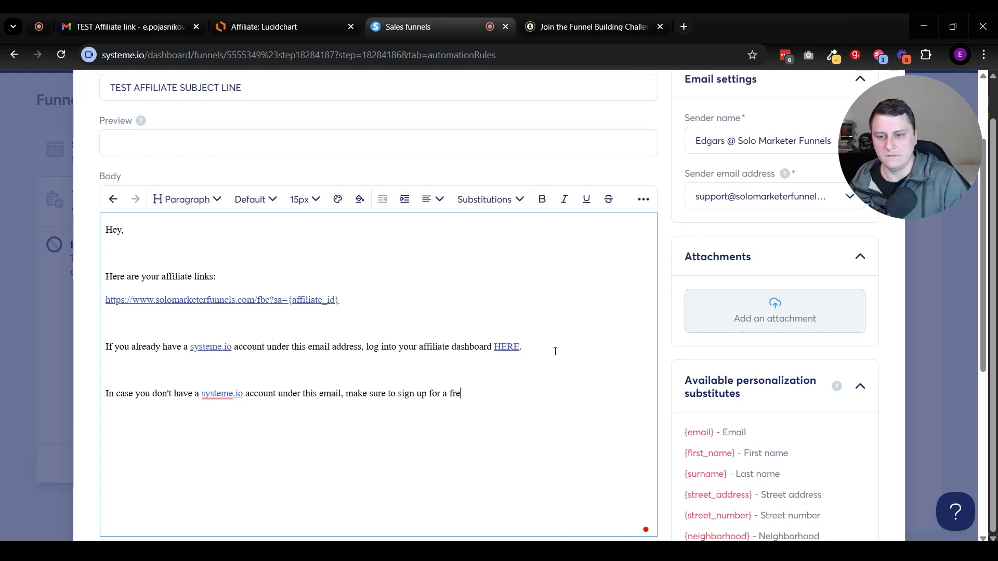
text(e account tHERE.)
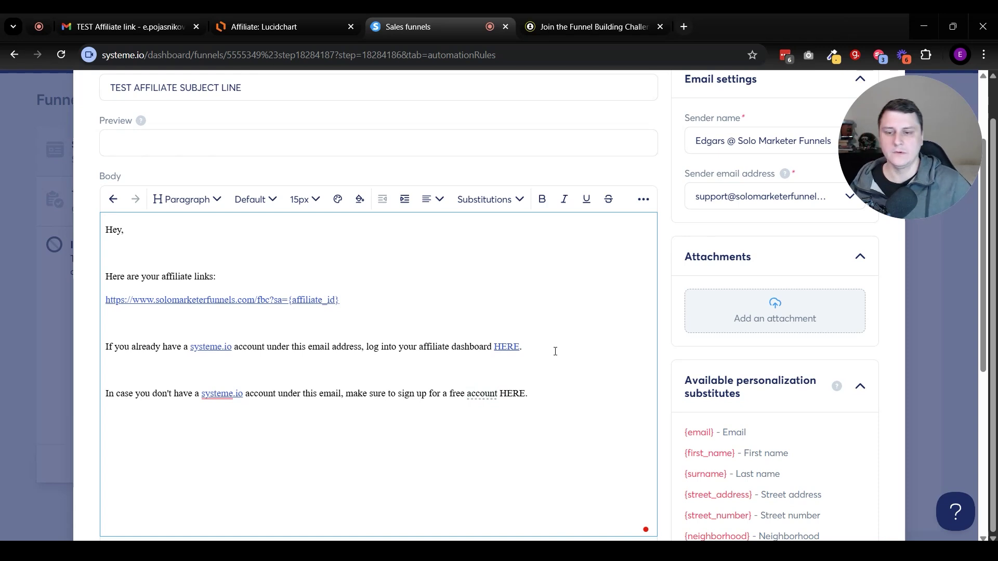
Link the word HERE in the free account line to the Promote Systeme.io affiliate link copied from the affiliate dashboard
drag(499, 394, 524, 392)
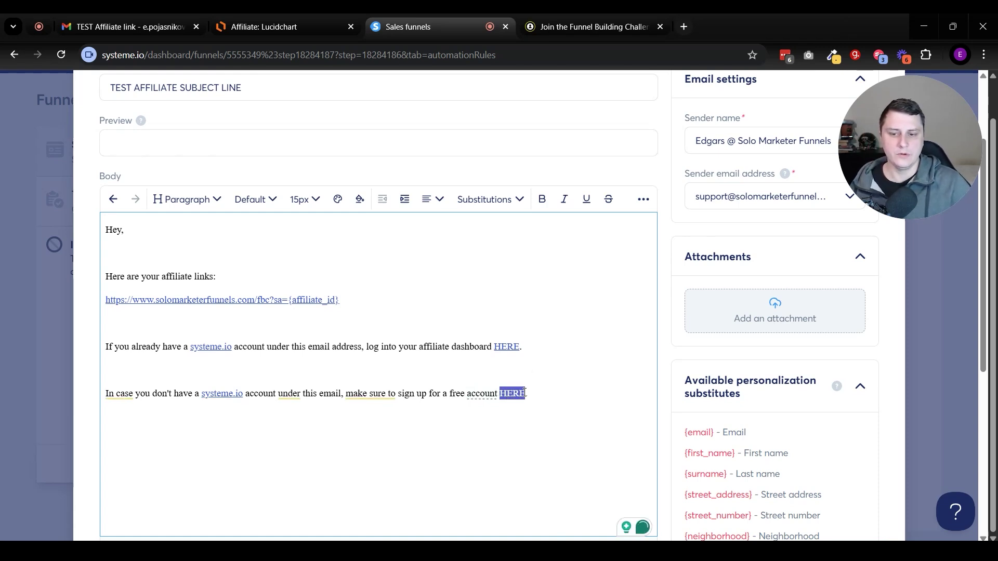
click(643, 200)
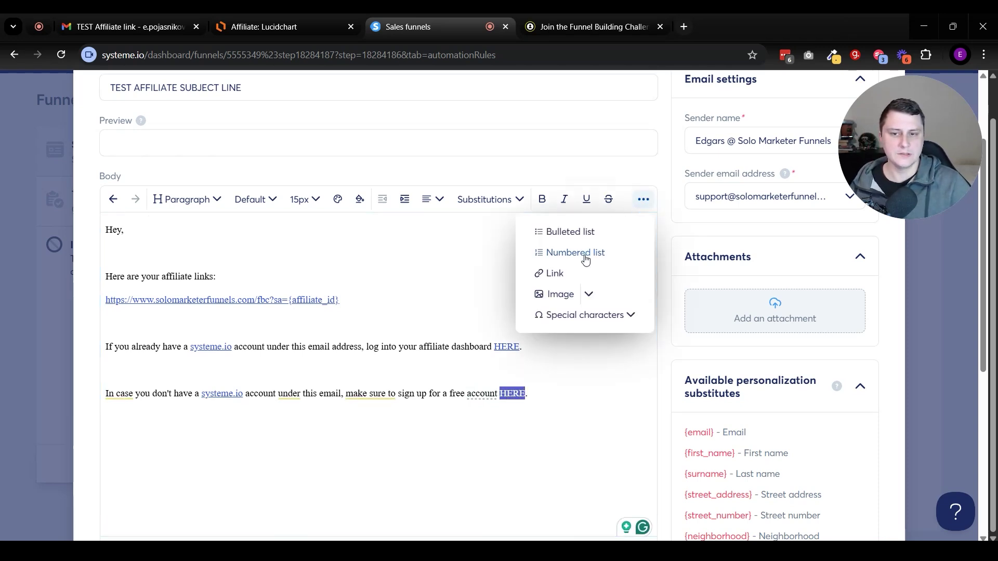
click(561, 273)
click(504, 428)
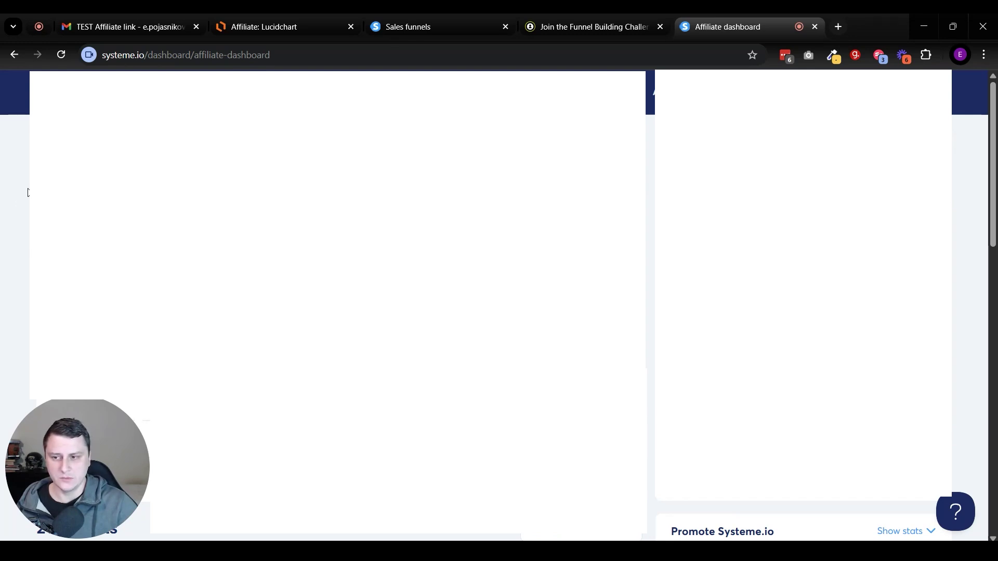
middle_click(26, 192)
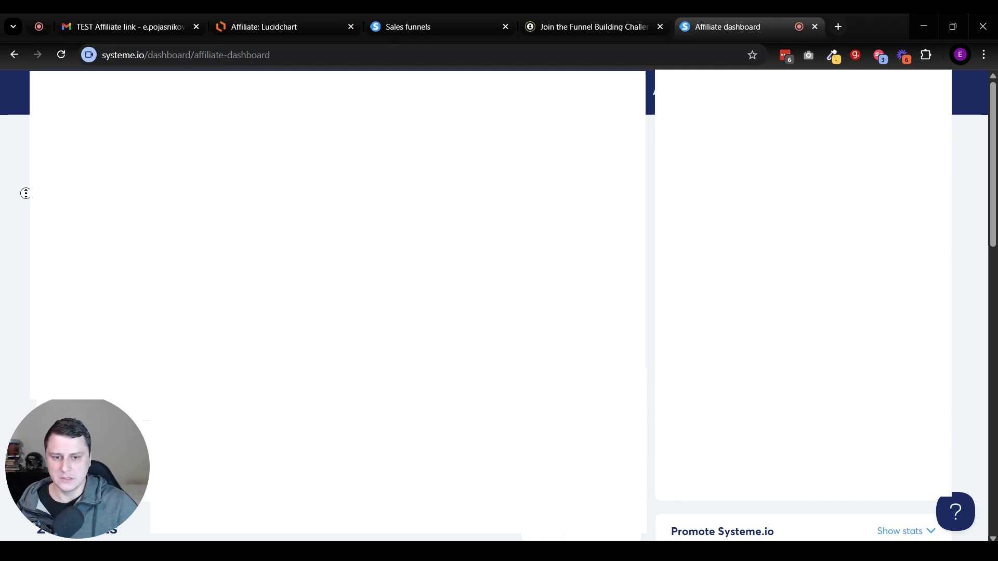
scroll(26, 193, down, 2)
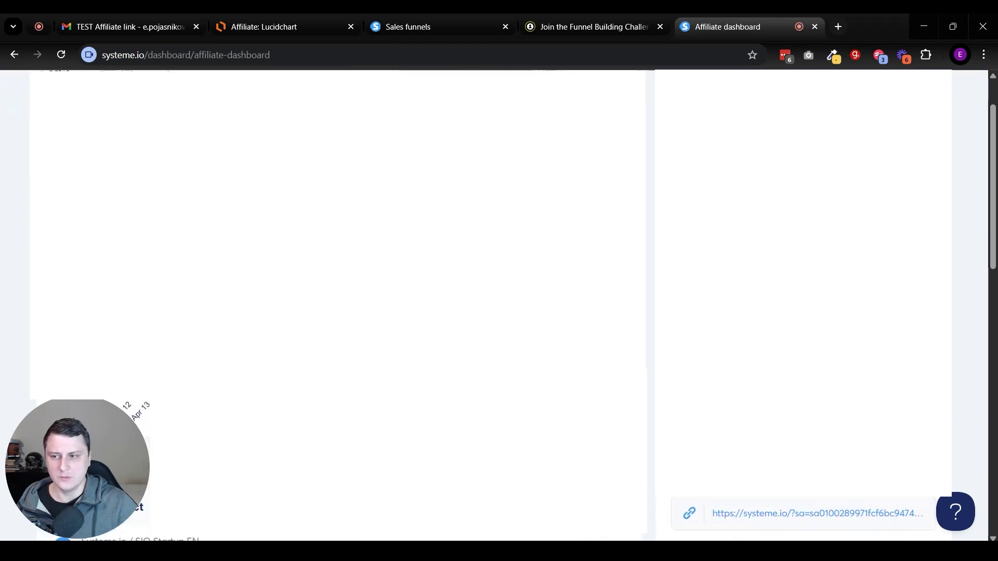
click(20, 246)
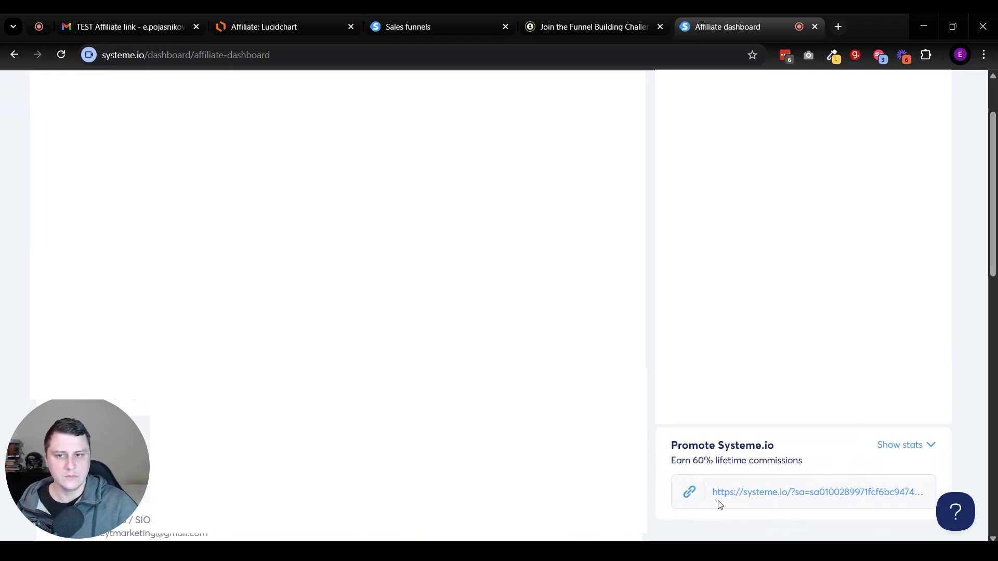
click(398, 15)
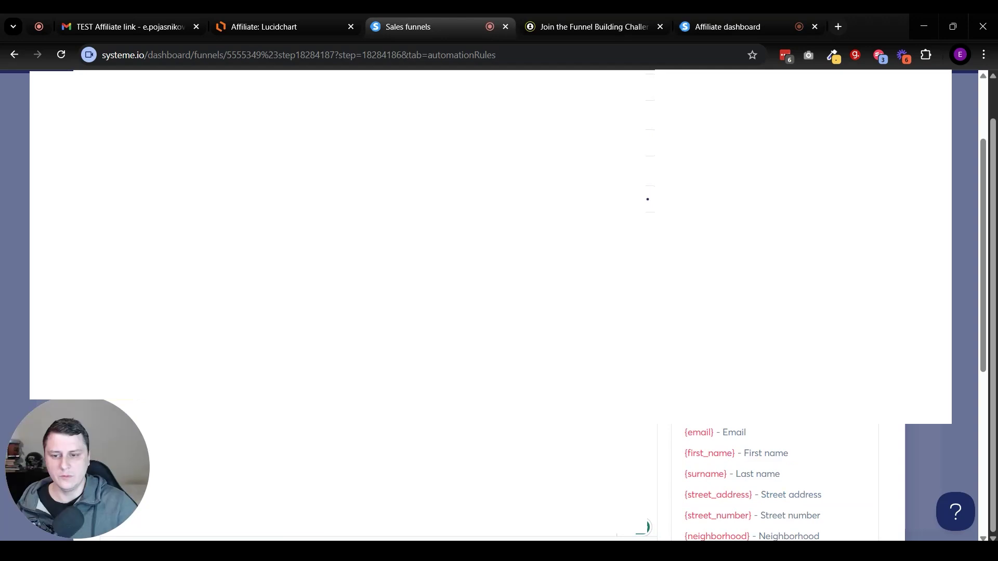
key(ctrl+v)
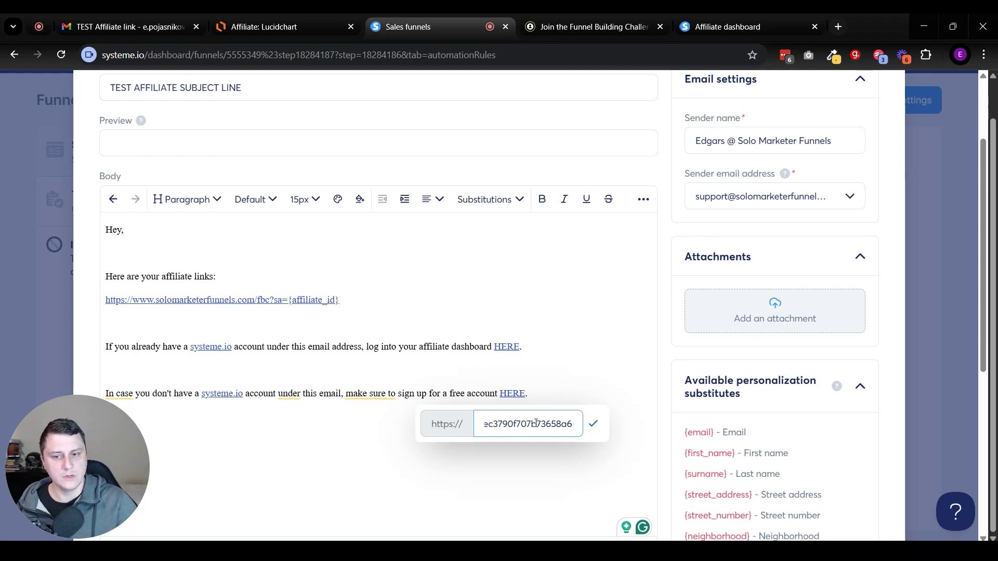
click(594, 425)
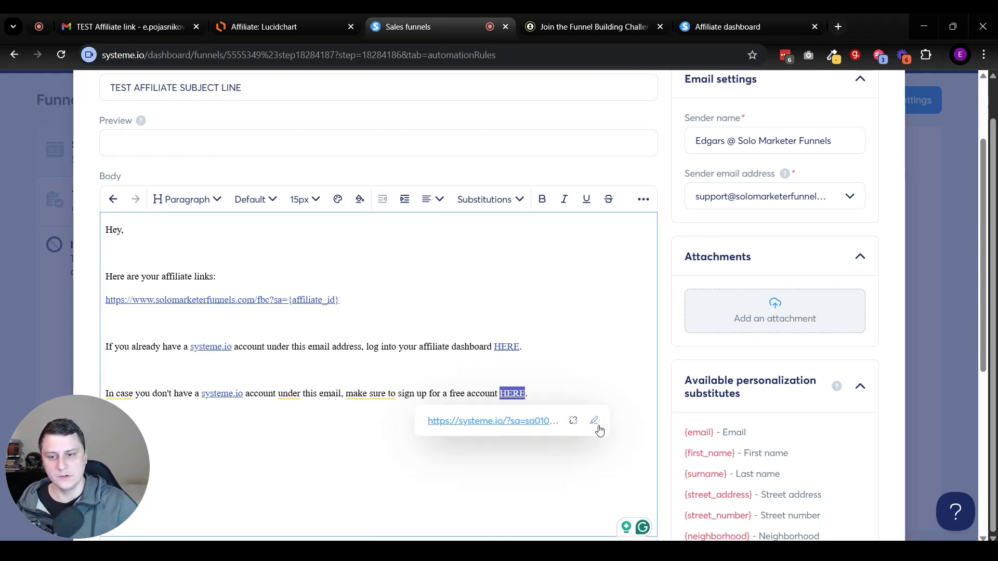
click(607, 471)
scroll(339, 337, down, 1)
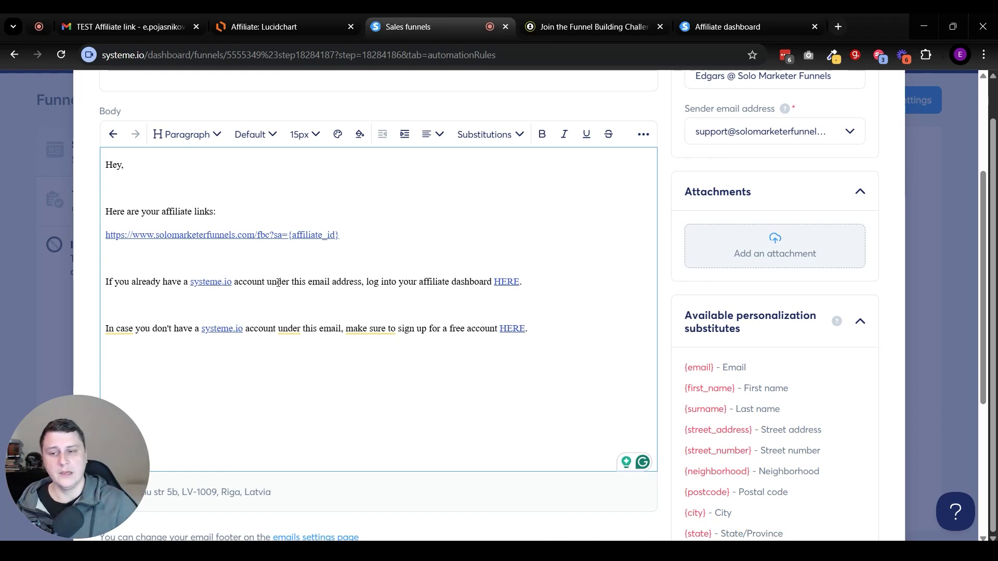
double_click(358, 235)
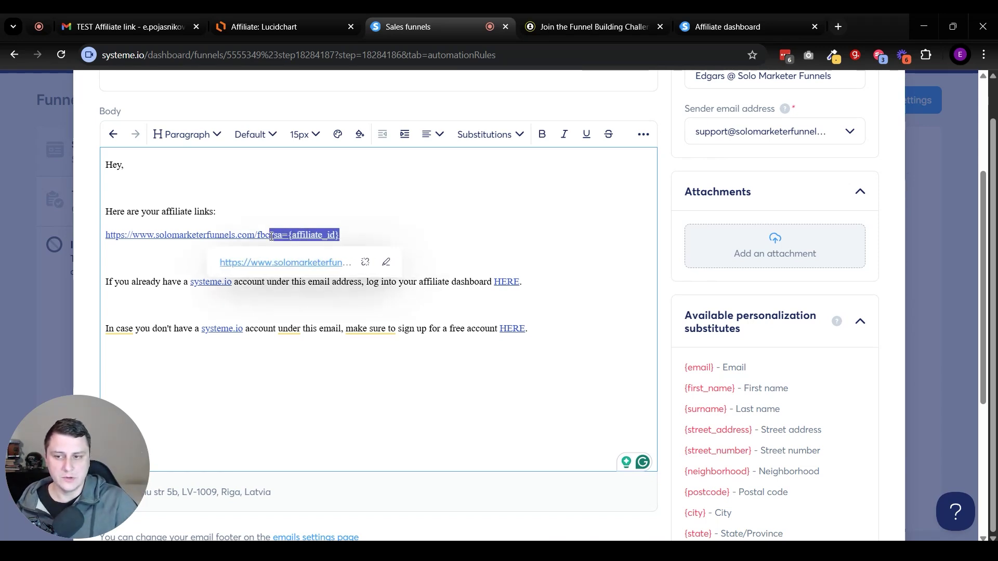
click(460, 222)
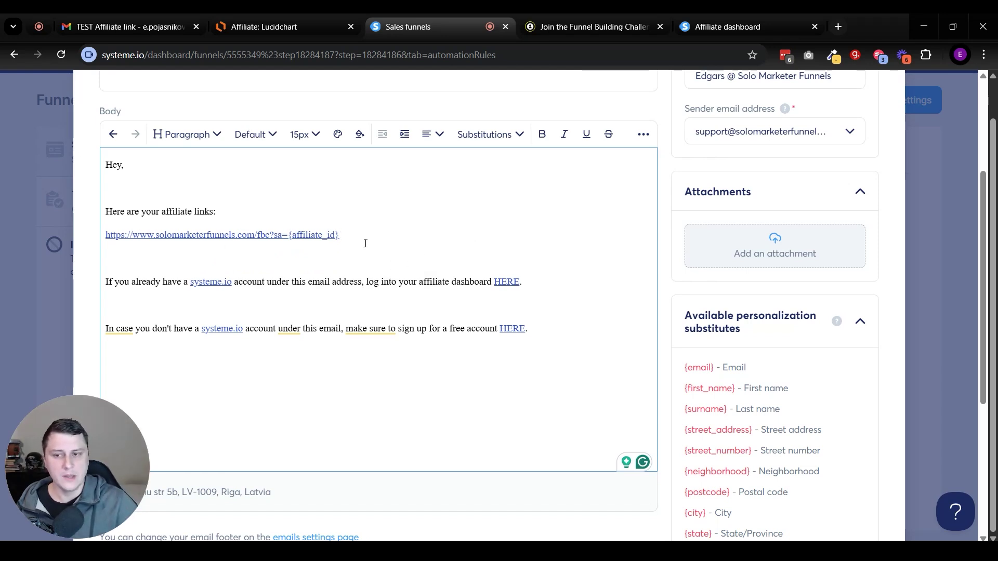
Add the closing "All the best," and the sender's first name as a signature at the end of the email
click(314, 380)
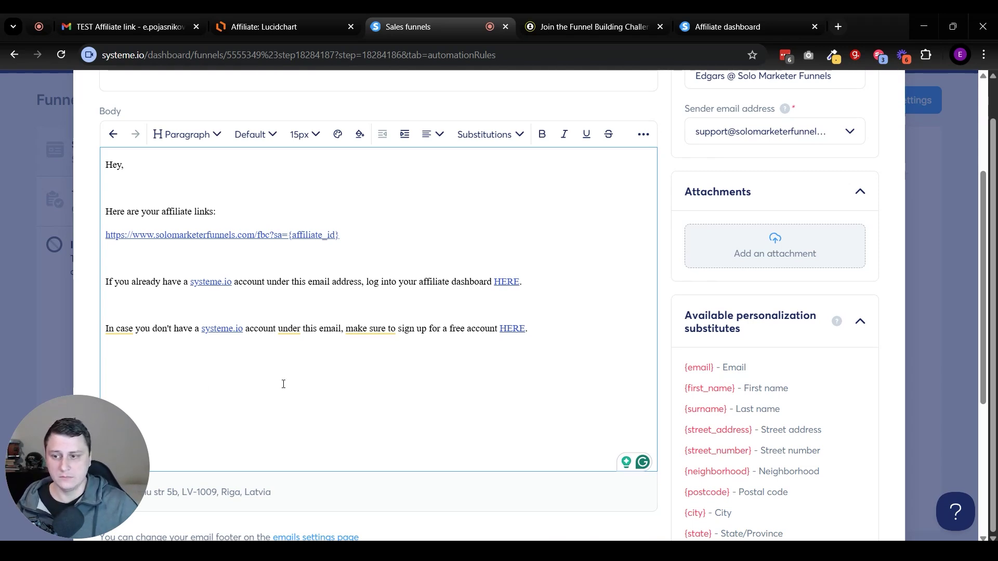
key(Return)
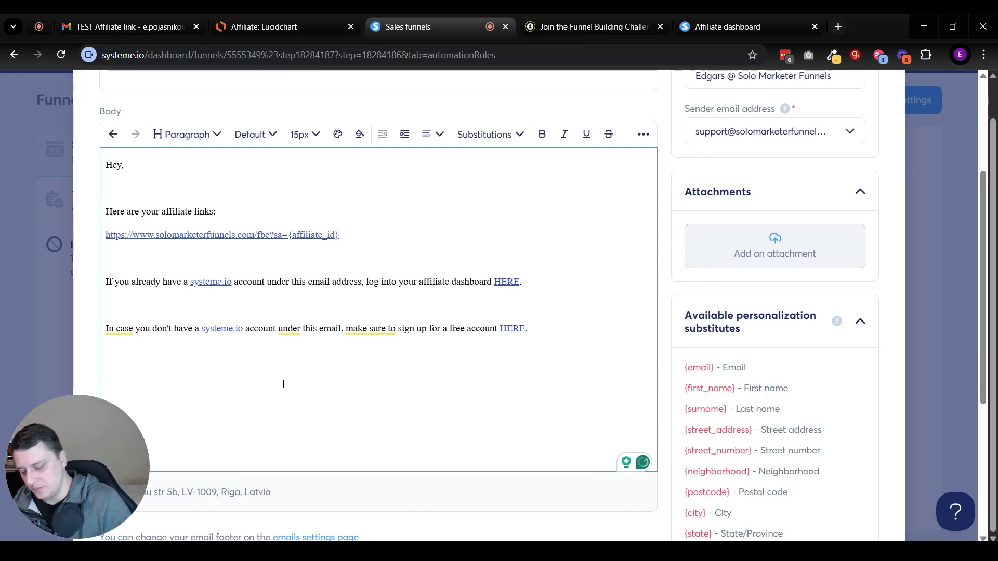
text(All the best,)
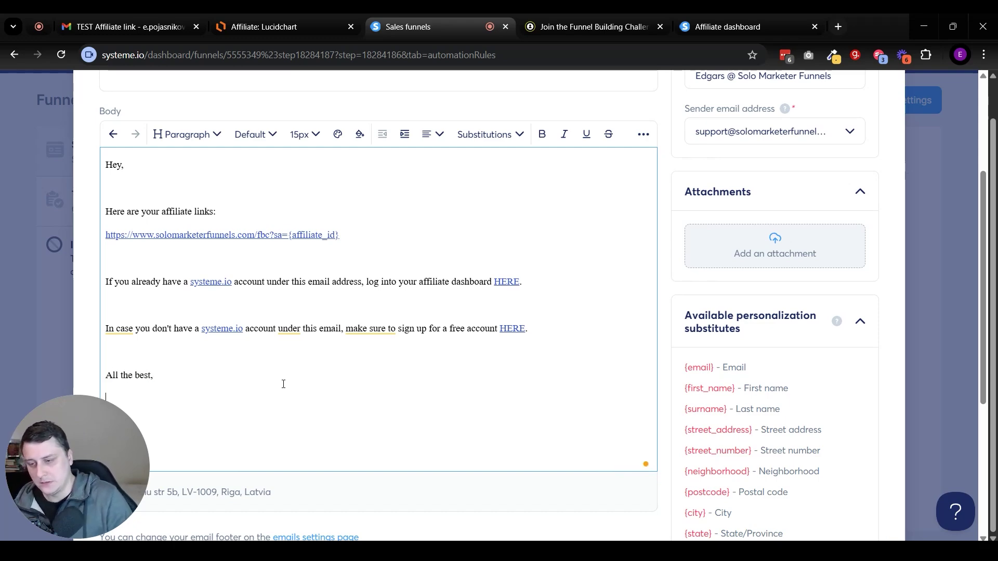
key(Return)
text(Edgars)
scroll(348, 452, up, 1)
click(359, 434)
scroll(358, 434, down, 1)
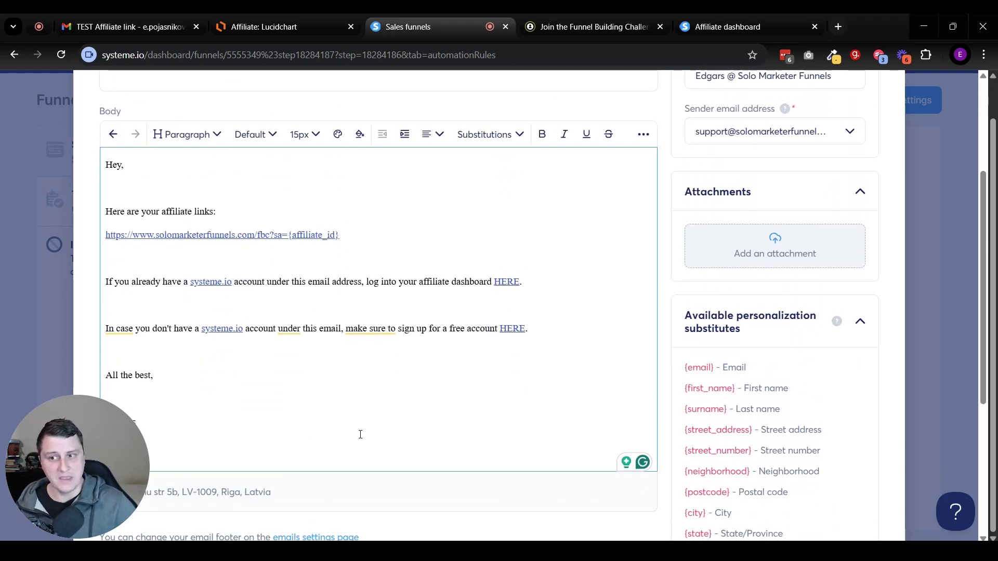
scroll(479, 384, down, 1)
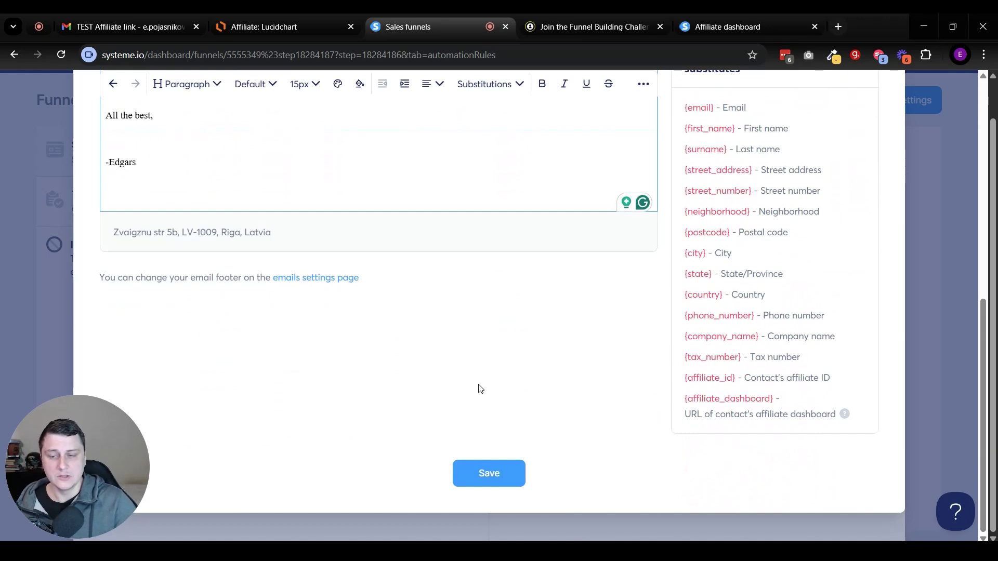
scroll(479, 385, up, 5)
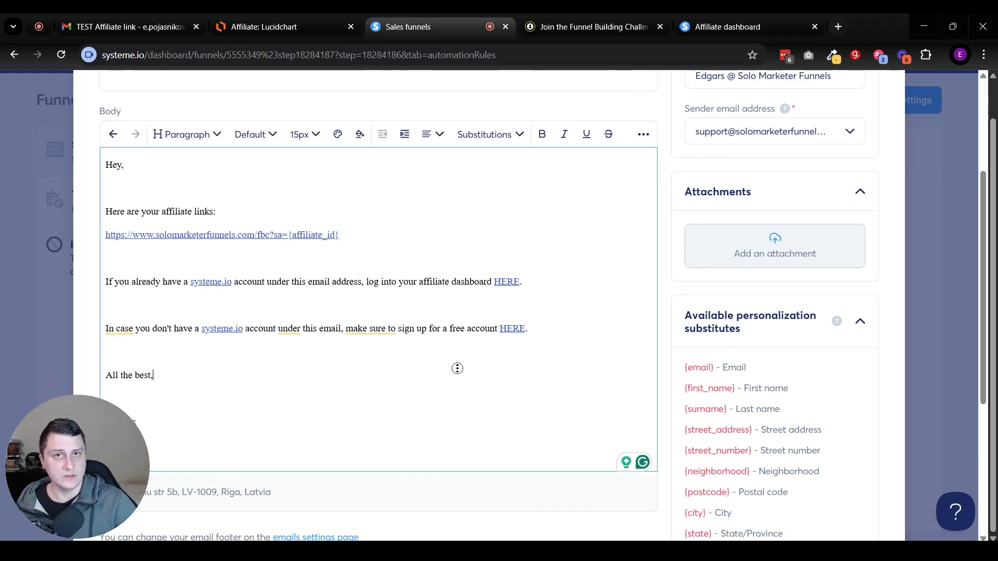
Save the affiliate email and the automation rule that adds the test affiliate signup tag and sends that email
scroll(457, 368, down, 3)
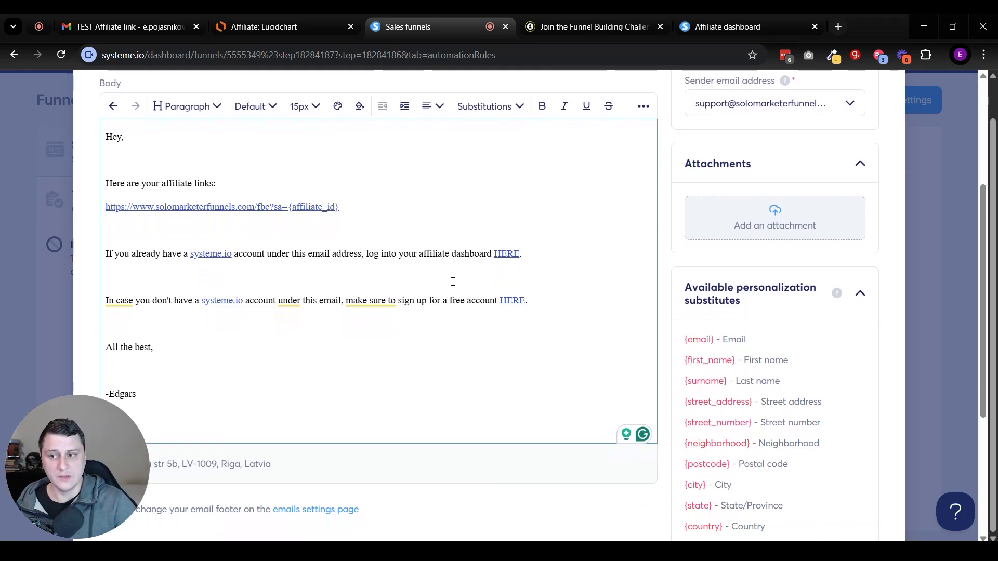
scroll(513, 467, down, 2)
click(494, 512)
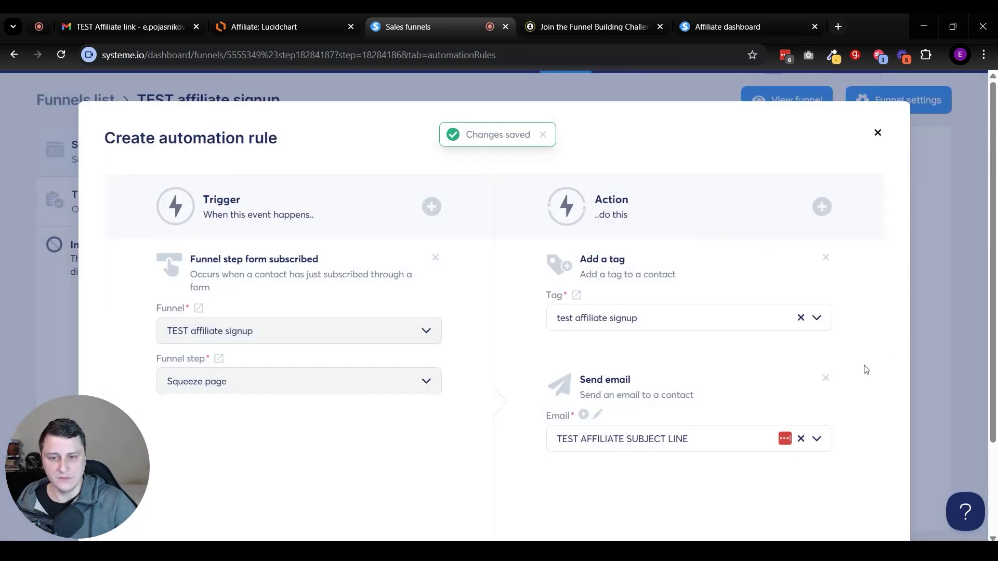
scroll(788, 273, down, 3)
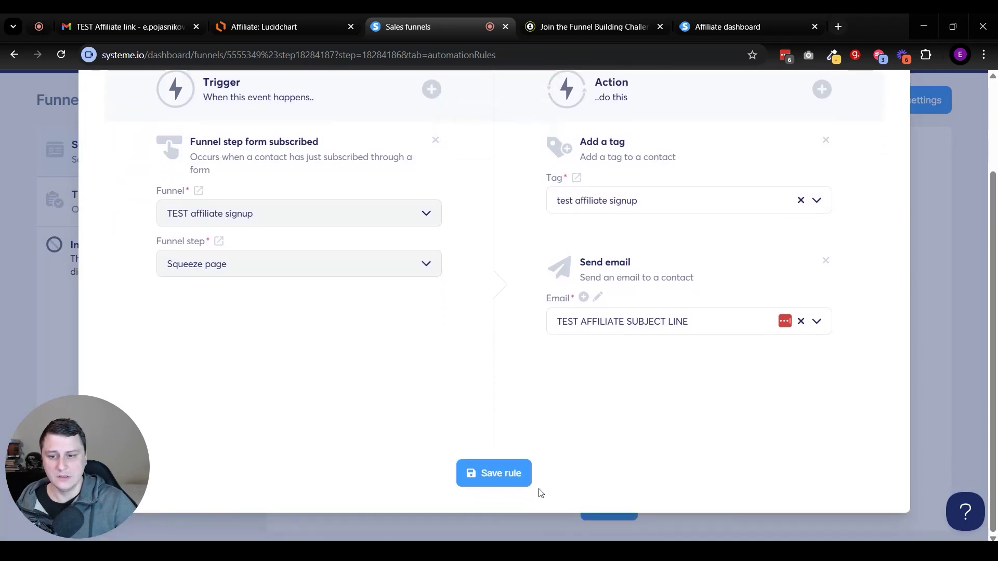
click(502, 474)
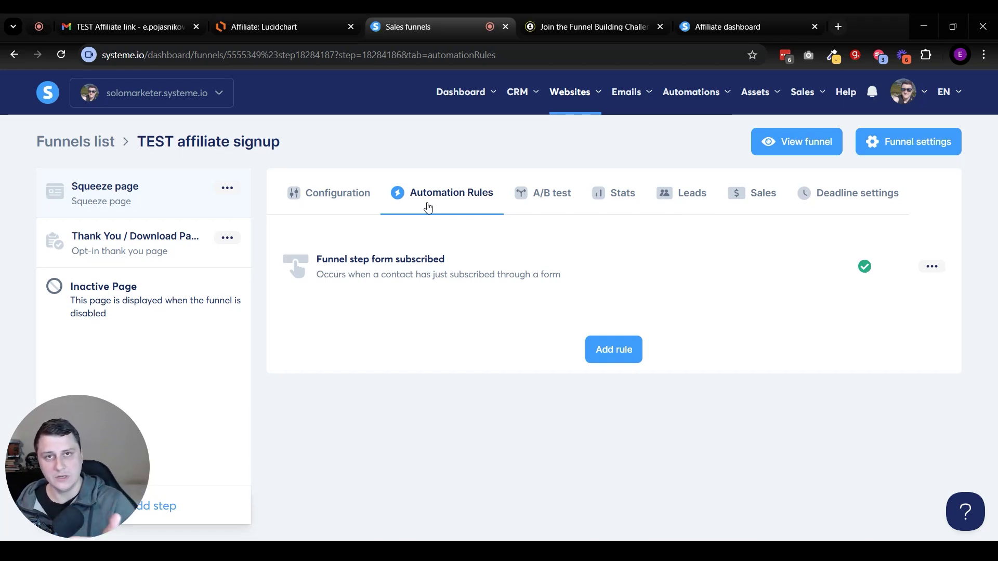
Copy the Squeeze page's URL, open it in a new tab and submit the affiliate signup form as a test contact
click(132, 190)
click(773, 326)
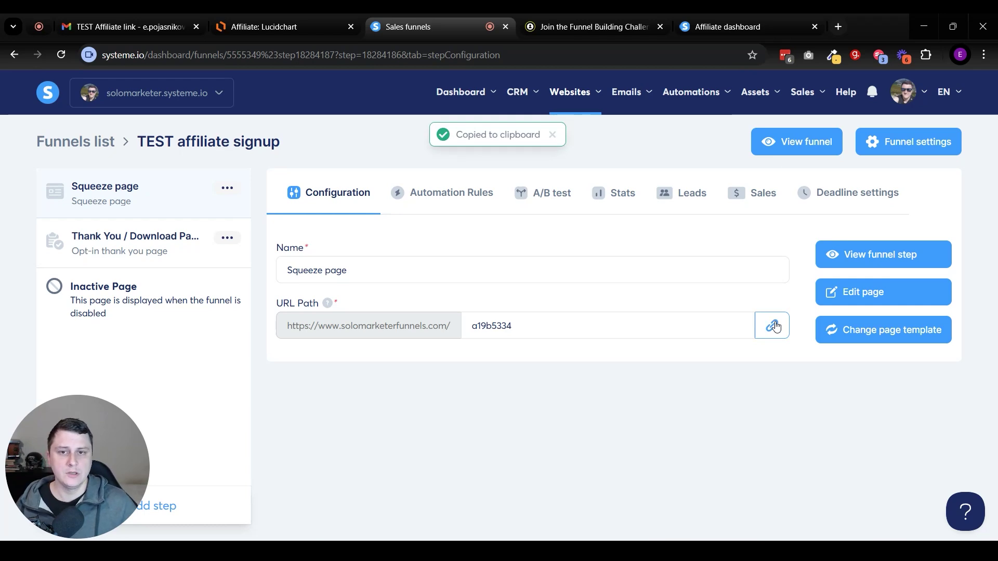
key(ctrl+t)
key(ctrl+v)
key(Return)
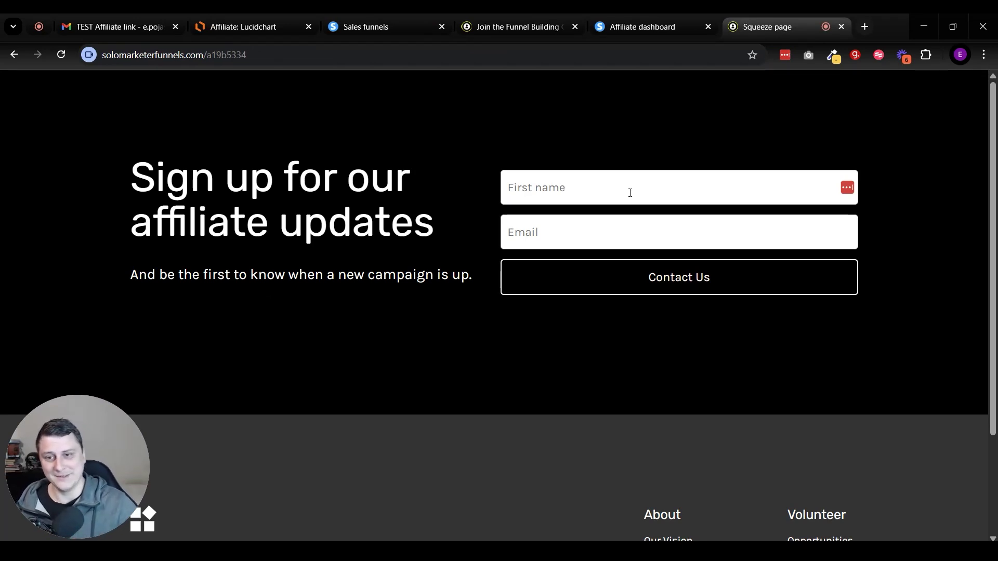
click(724, 323)
click(654, 289)
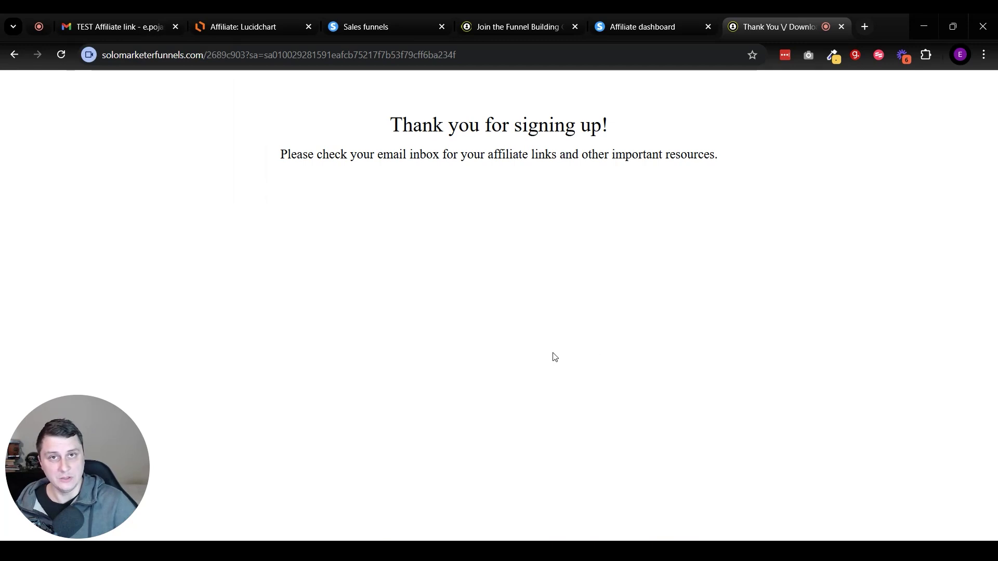
Switch to Gmail and examine the received TEST AFFILIATE SUBJECT LINE email, especially the affiliate ID in its link and the free account line
key(ctrl+2)
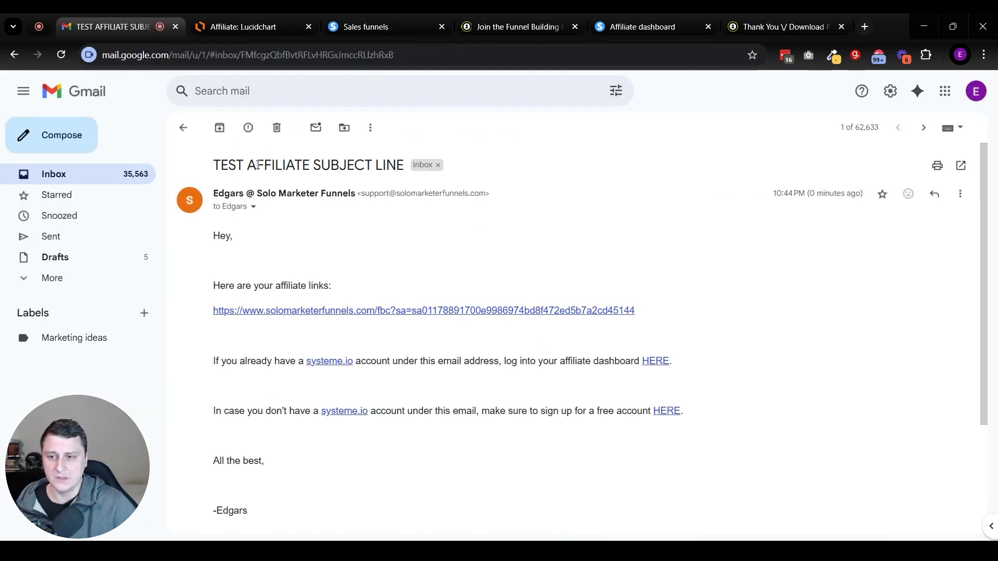
scroll(772, 317, down, 1)
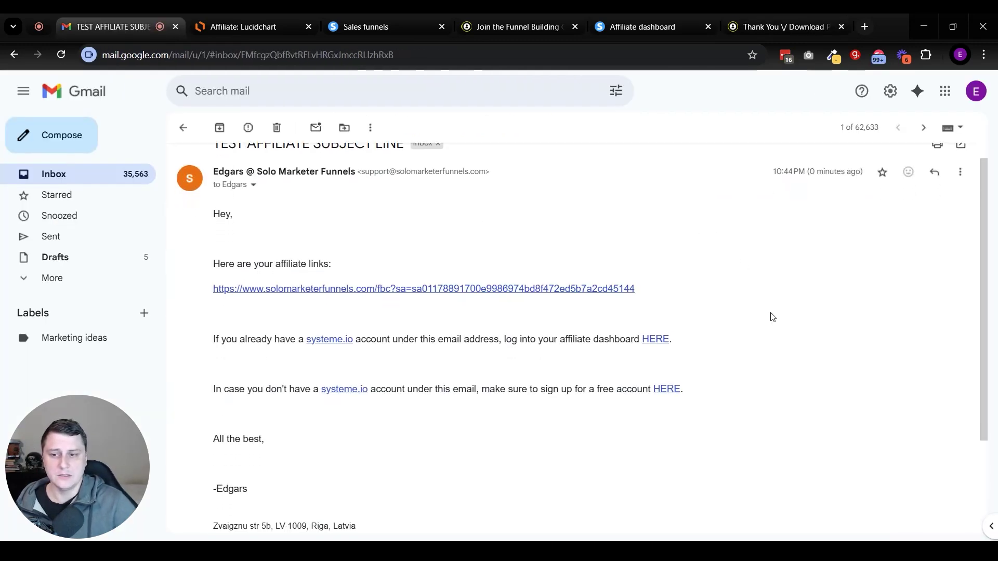
mouse_move(205, 290)
mouse_down()
mouse_move(335, 290)
mouse_move(224, 289)
mouse_up()
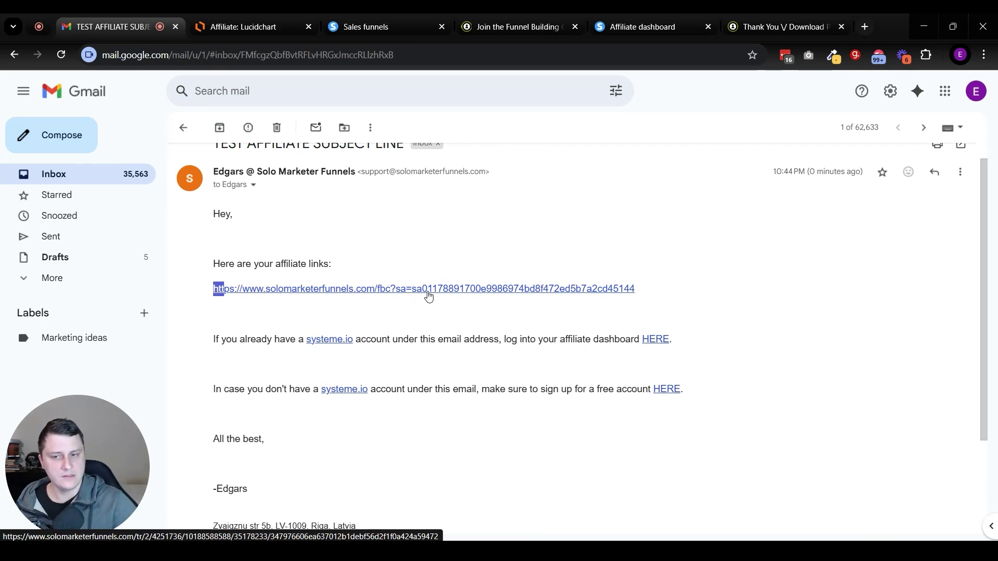
click(674, 290)
drag(637, 290, 414, 291)
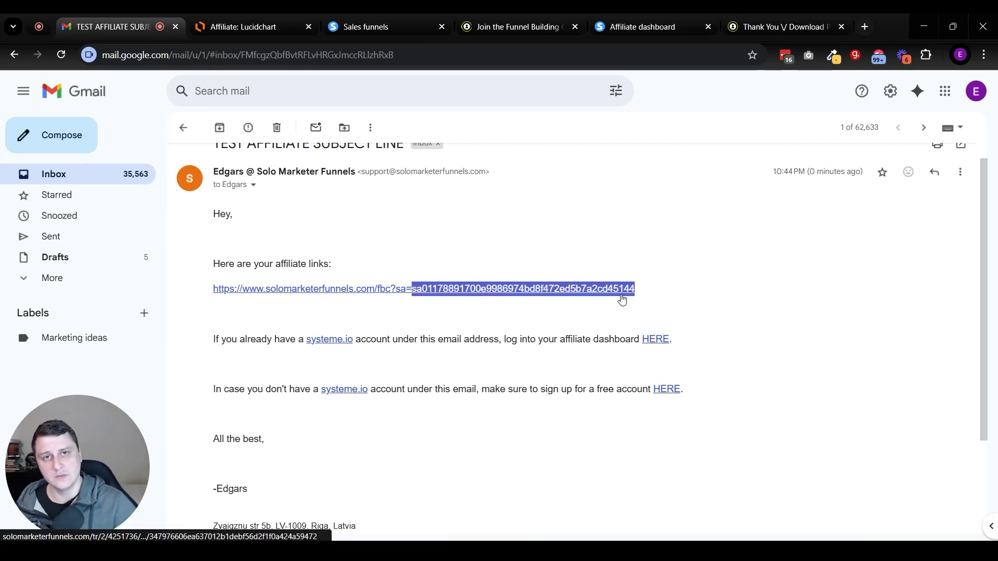
click(783, 311)
drag(212, 398, 726, 392)
click(720, 388)
drag(667, 290, 436, 289)
click(719, 292)
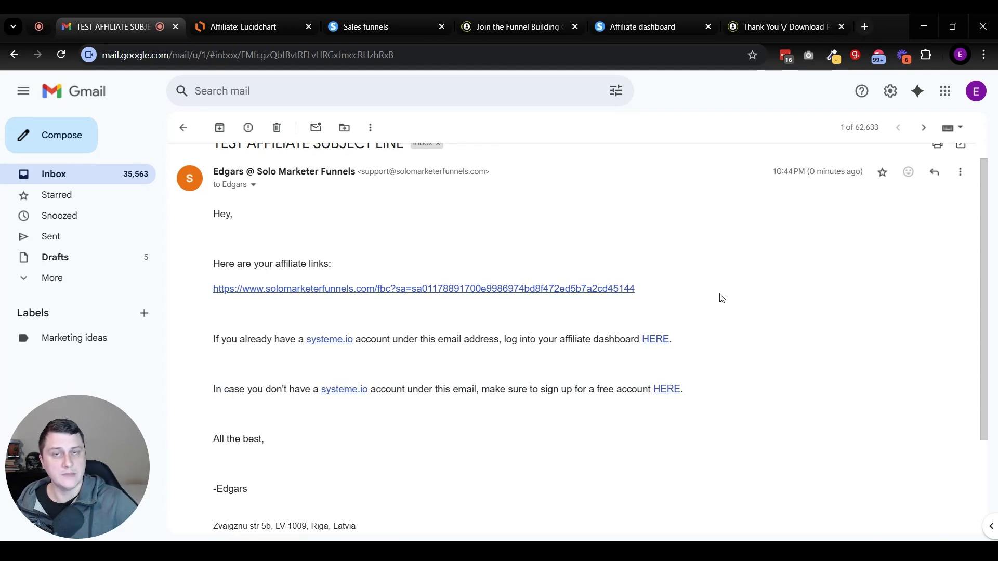
drag(635, 290, 398, 290)
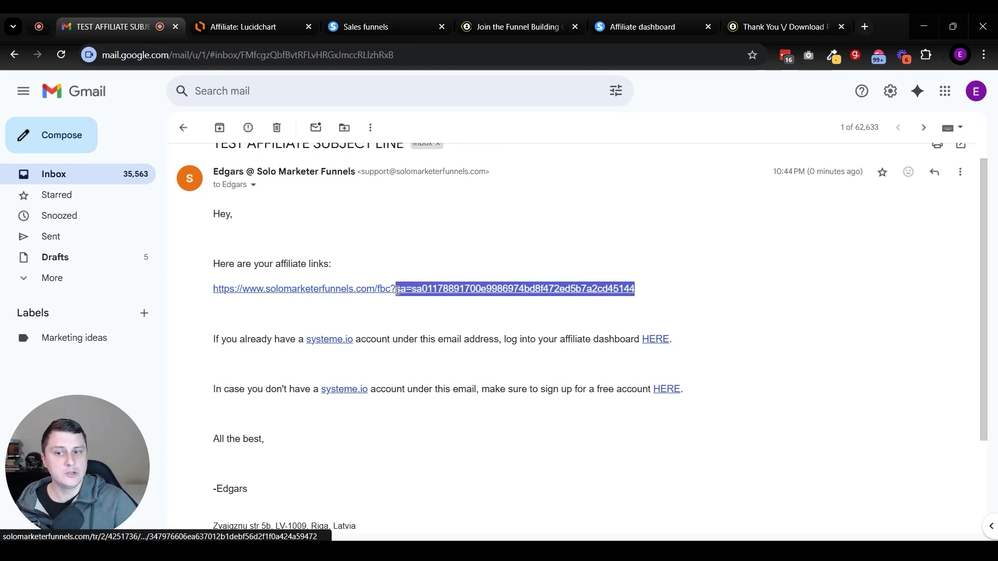
click(664, 296)
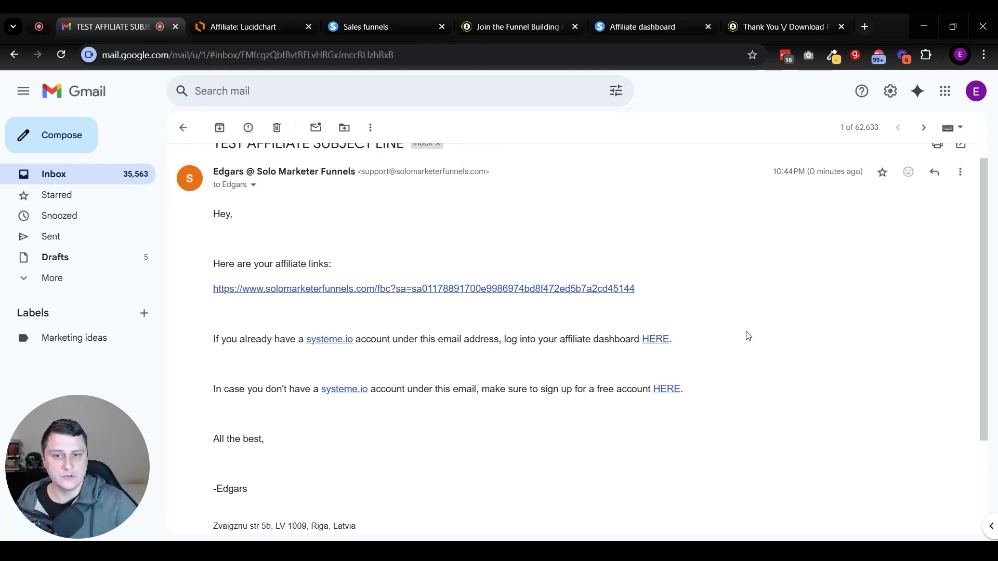
Test the HERE links for the free account and the affiliate dashboard in the received email, closing each opened page
scroll(747, 336, up, 1)
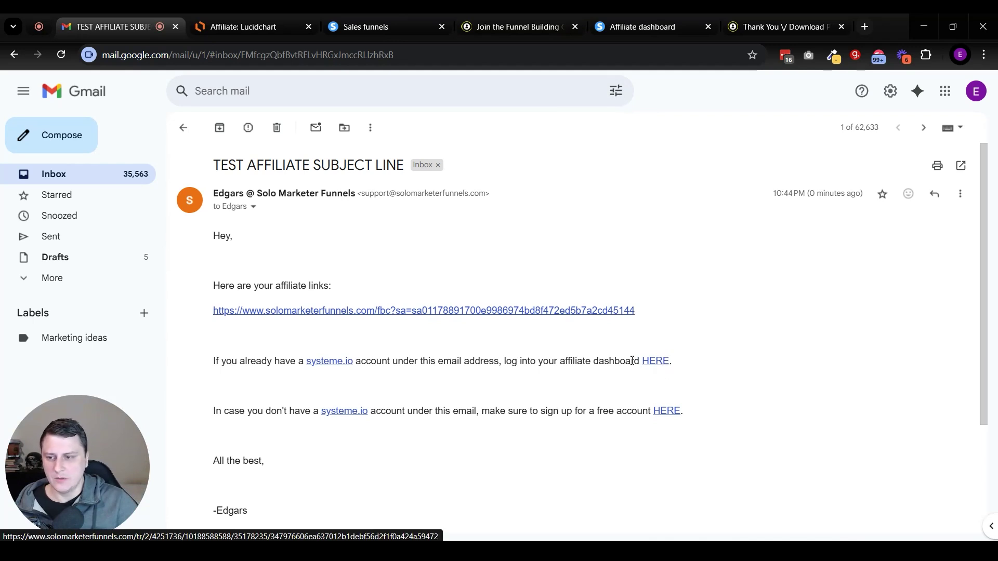
click(666, 411)
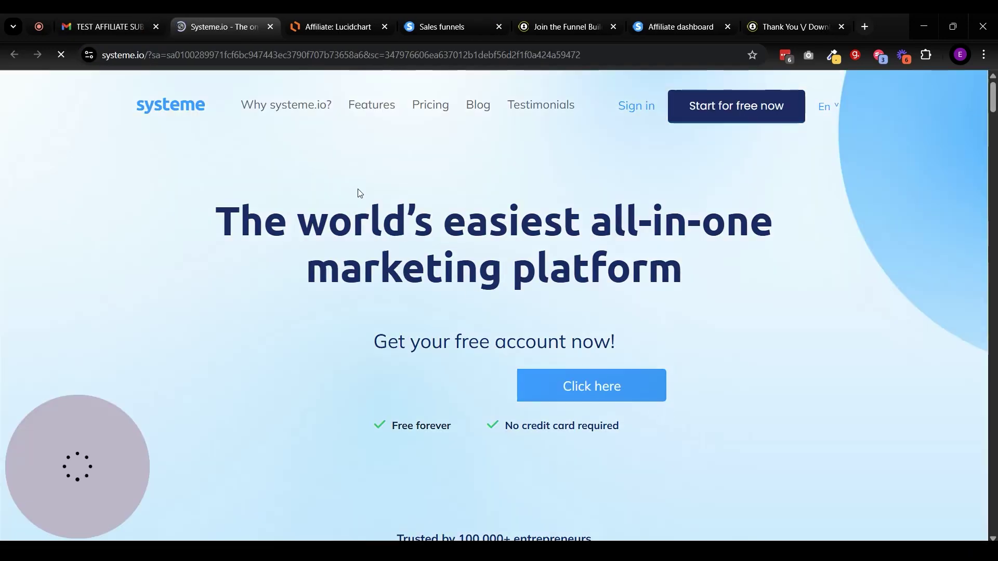
key(ctrl+w)
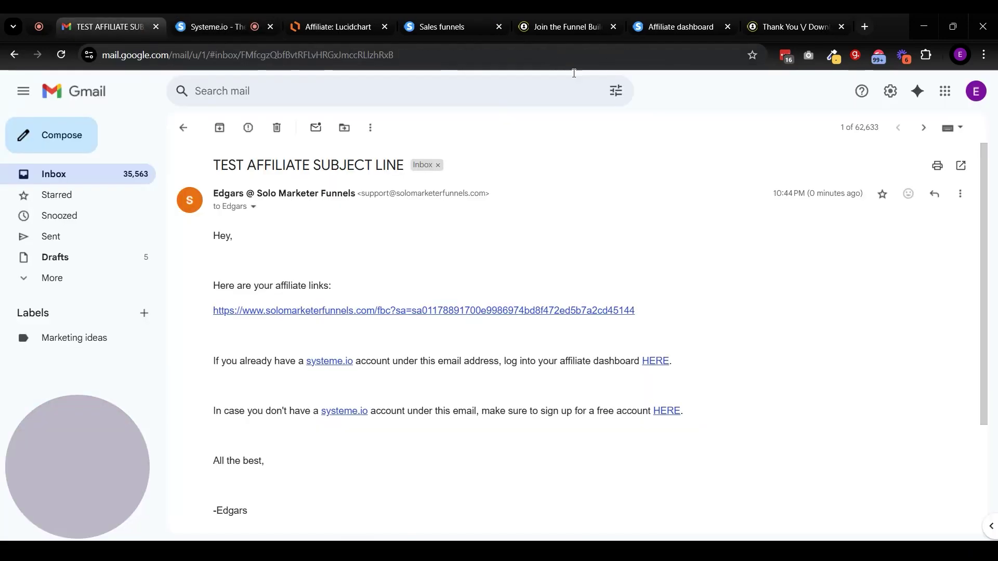
click(655, 360)
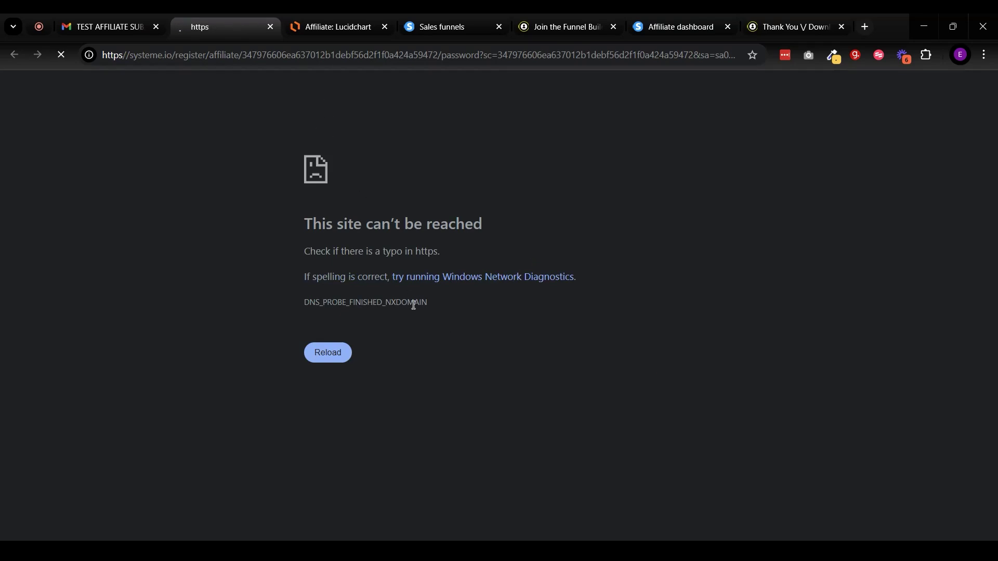
key(ctrl+w)
drag(677, 367, 625, 363)
click(713, 367)
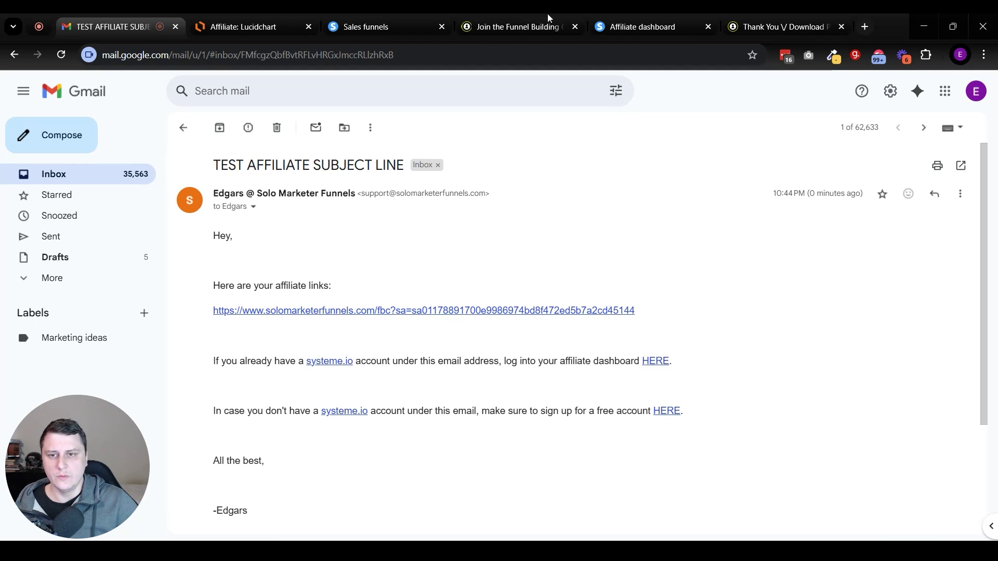
Copy the web address of the systeme.io affiliate dashboard page
click(613, 13)
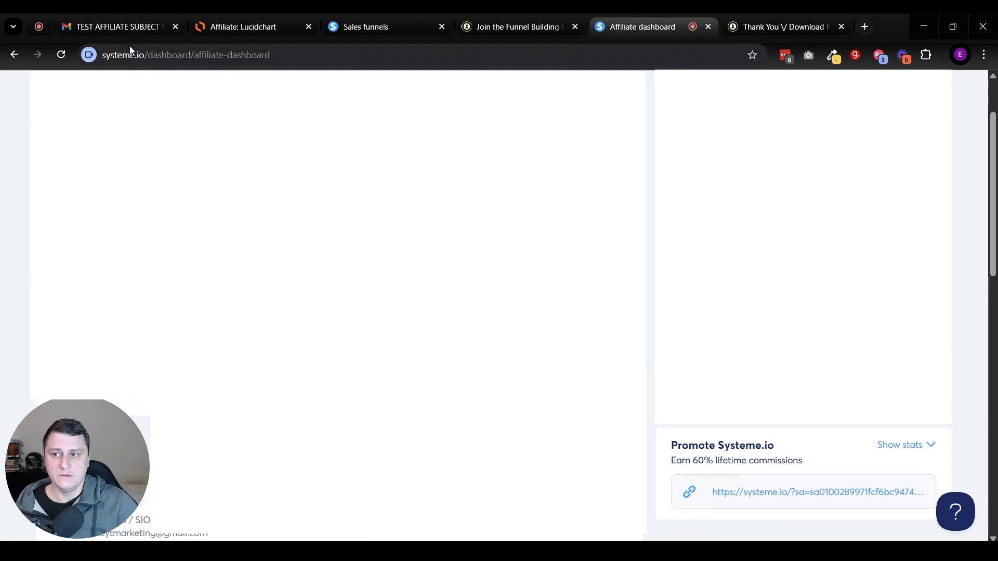
click(158, 55)
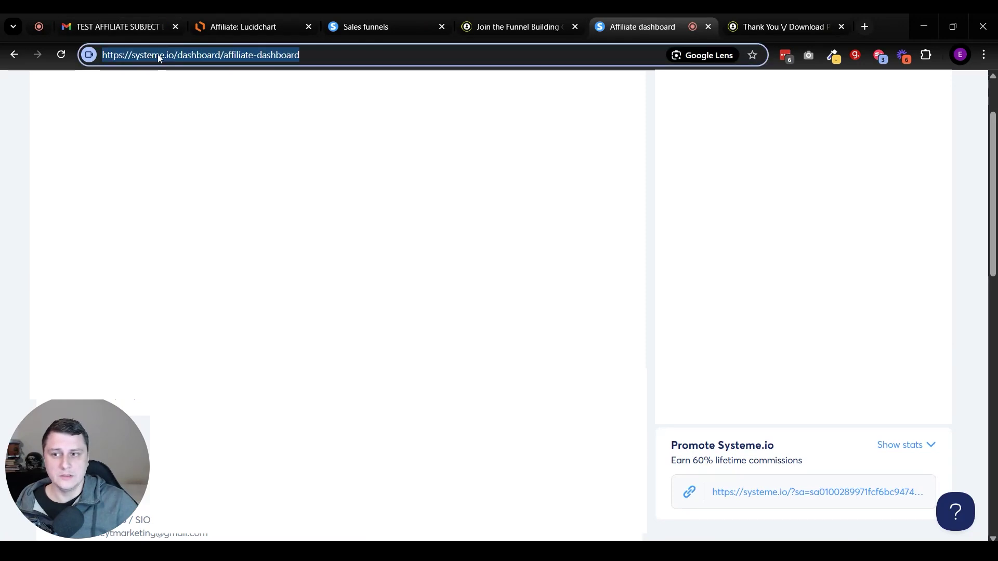
click(20, 92)
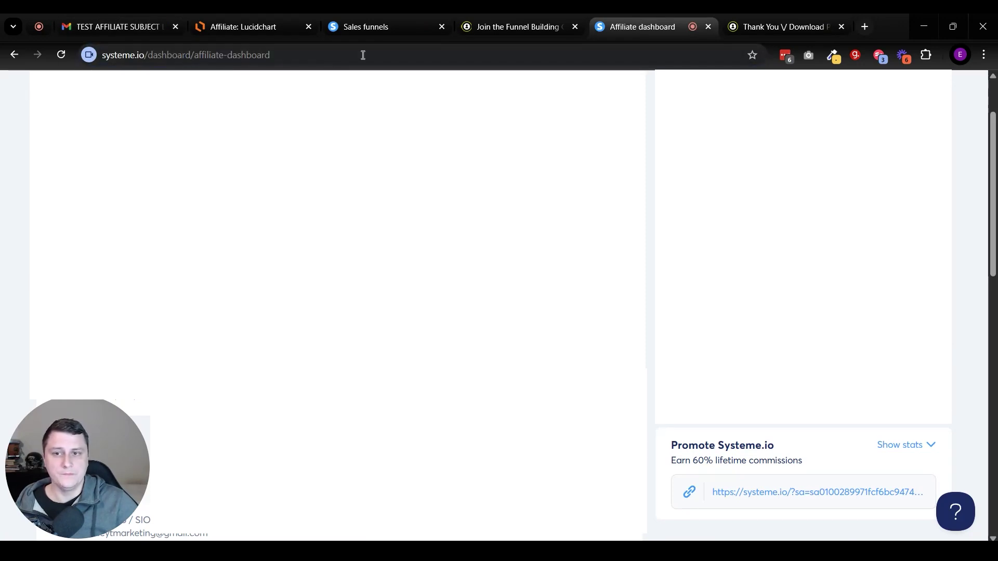
Edit the Squeeze page's Funnel step form subscribed rule and open its TEST AFFILIATE SUBJECT LINE email for editing
click(371, 19)
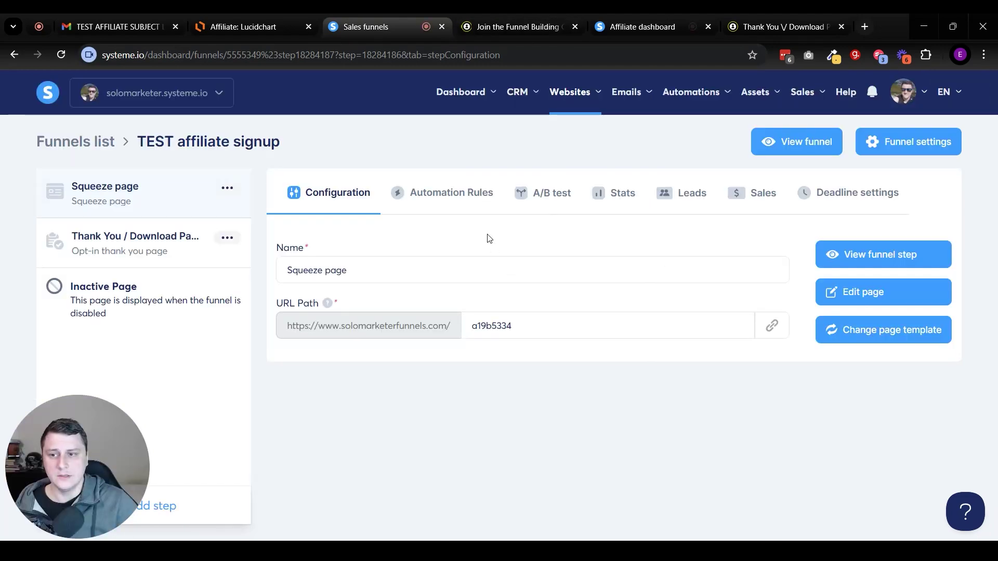
click(472, 200)
click(932, 268)
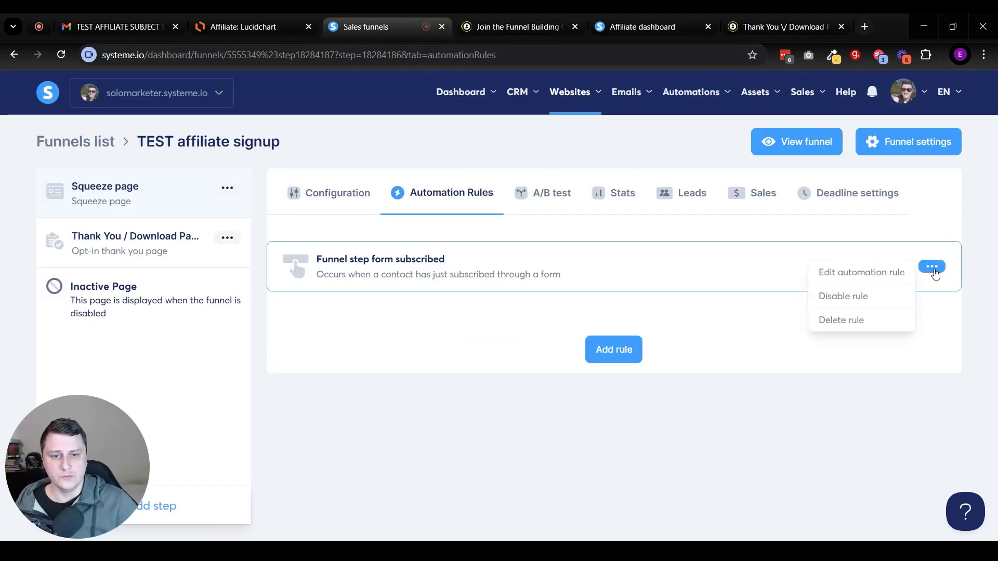
click(886, 271)
scroll(813, 412, down, 3)
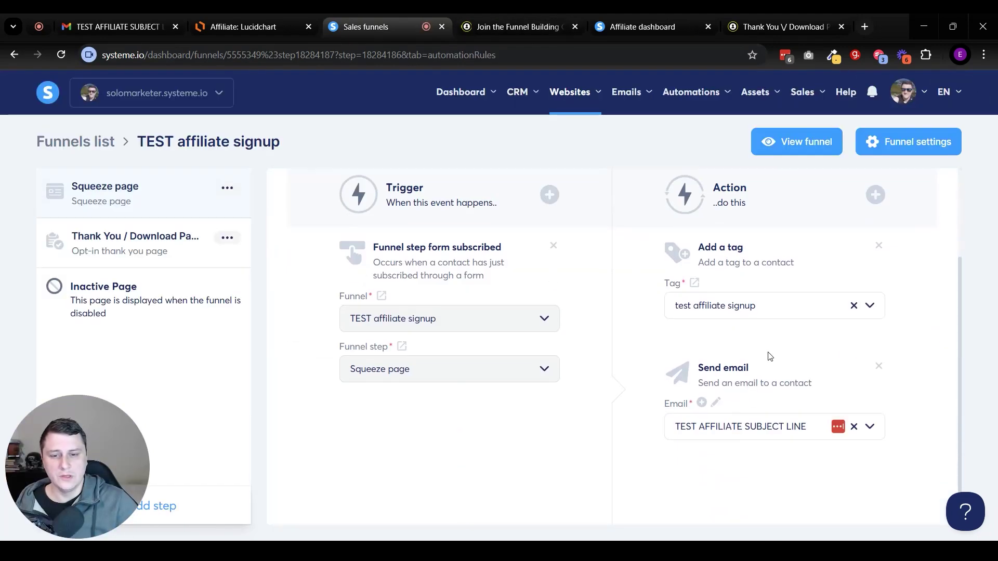
click(717, 403)
scroll(414, 350, down, 4)
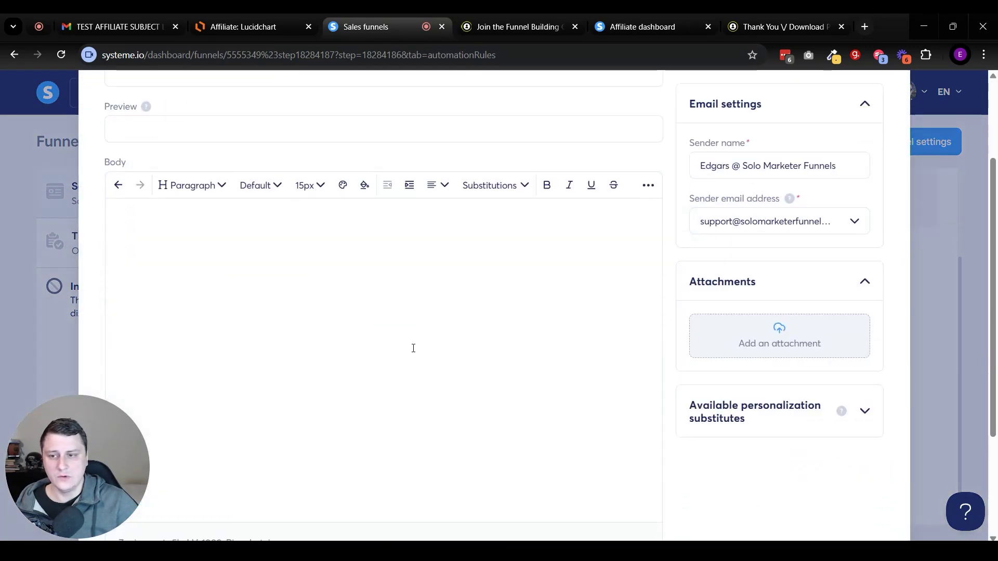
scroll(411, 347, up, 4)
click(879, 135)
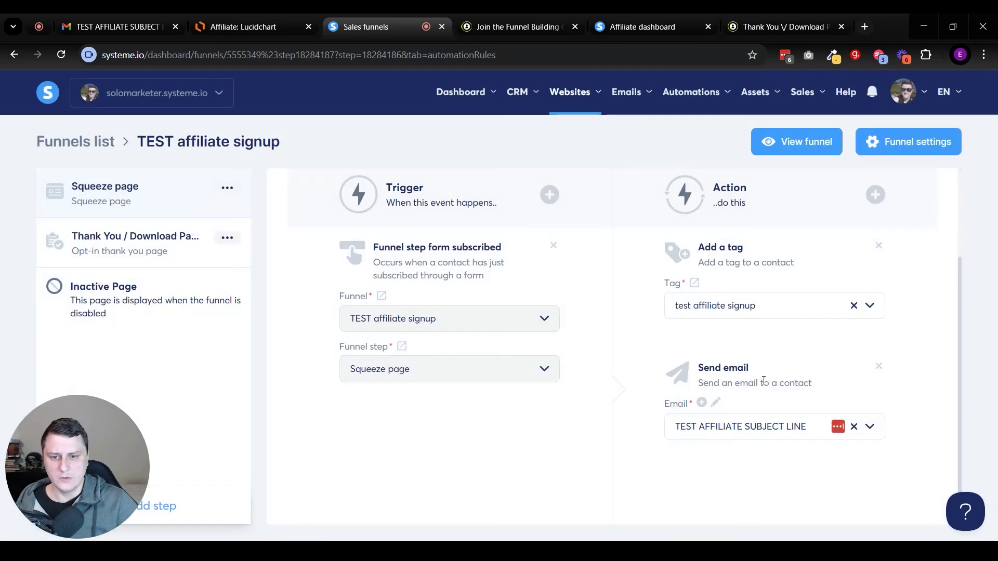
click(713, 402)
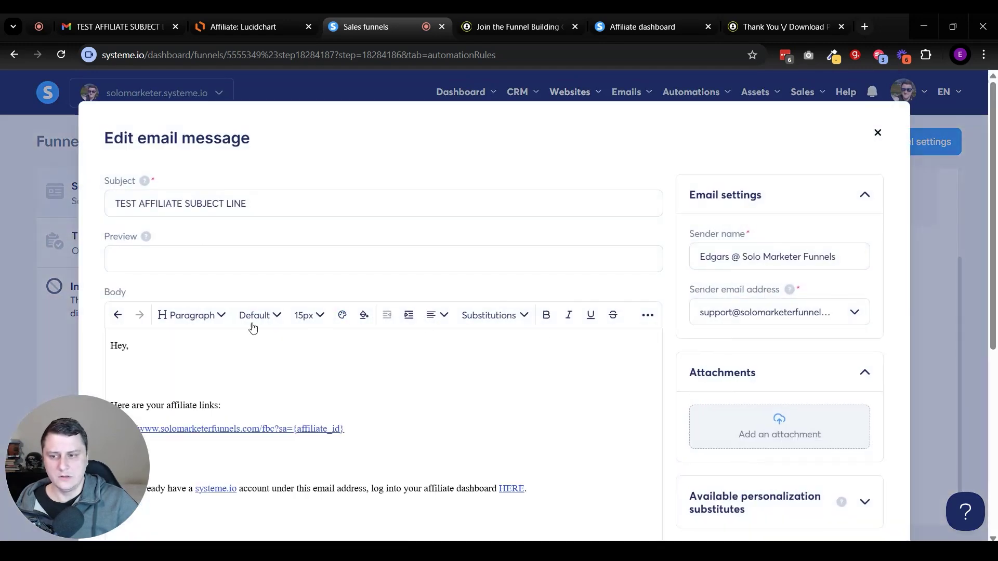
Replace the link on HERE in the affiliate dashboard line with the copied systeme.io/dashboard/affiliate-dashboard address
scroll(429, 320, down, 2)
double_click(514, 360)
click(568, 384)
triple_click(566, 396)
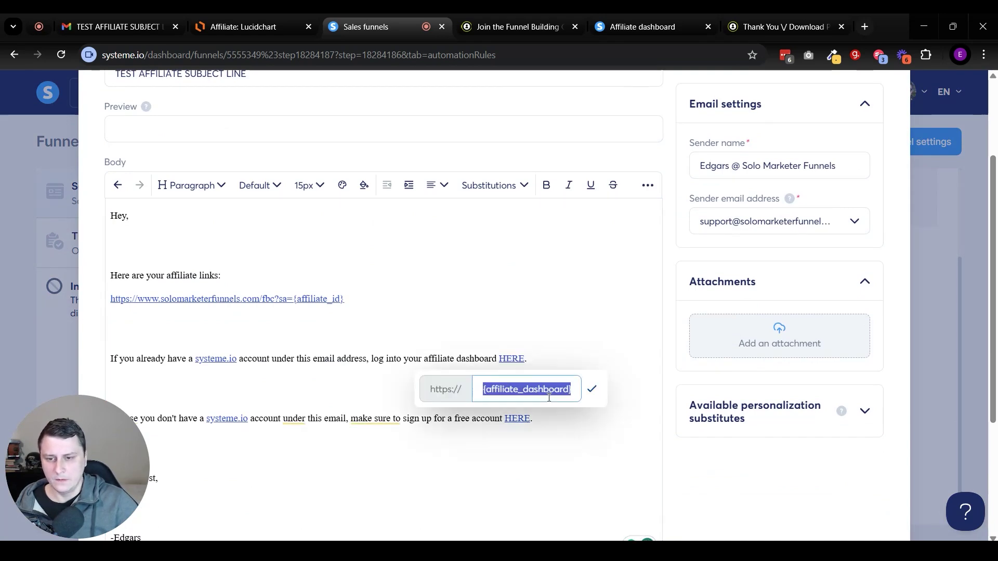
key(ctrl+v)
drag(537, 389, 600, 387)
click(598, 388)
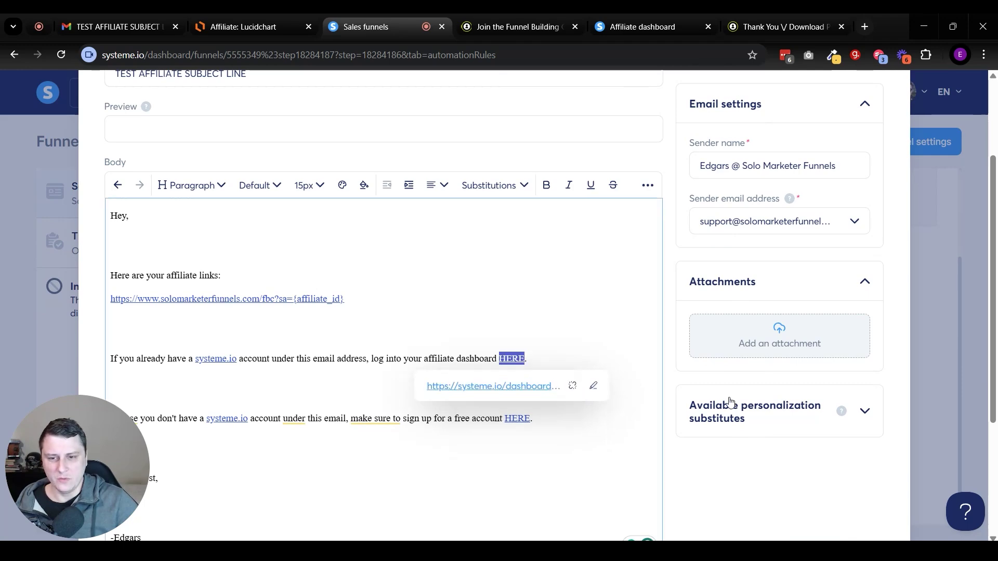
Expand the email's available personalization substitutes and examine the {affiliate_dashboard} entry against the dashboard line
click(865, 412)
scroll(744, 404, down, 5)
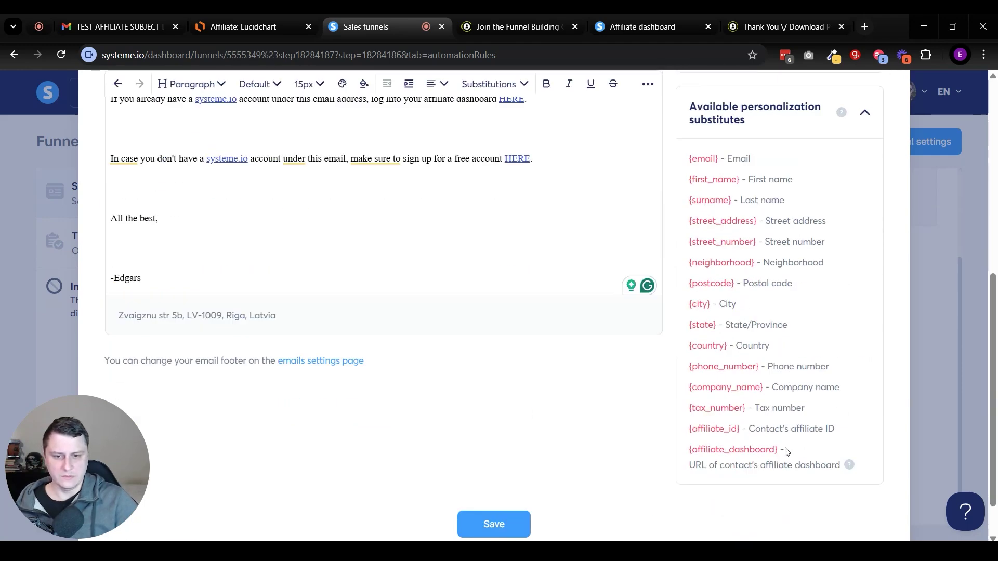
drag(690, 455, 798, 456)
click(906, 474)
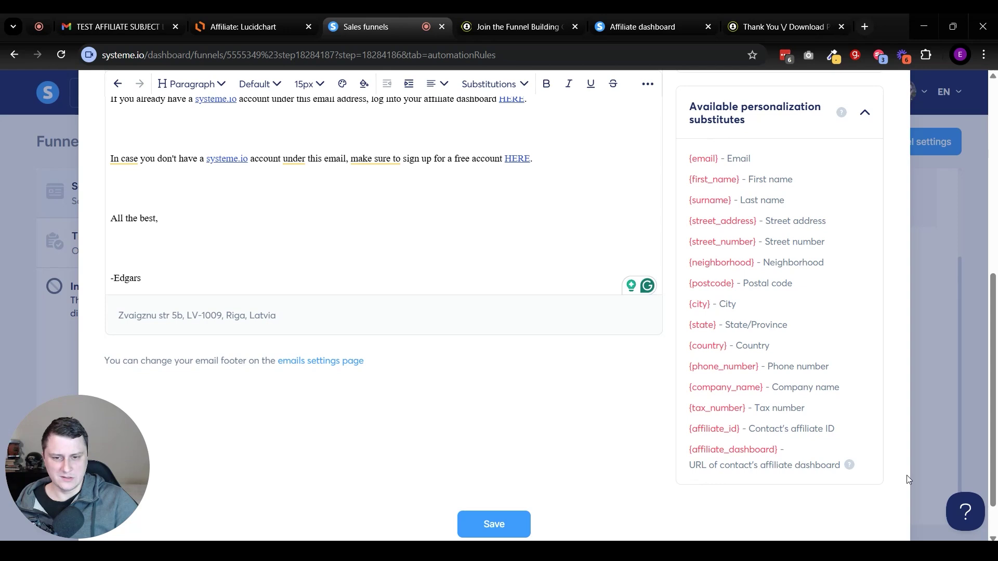
scroll(769, 425, up, 3)
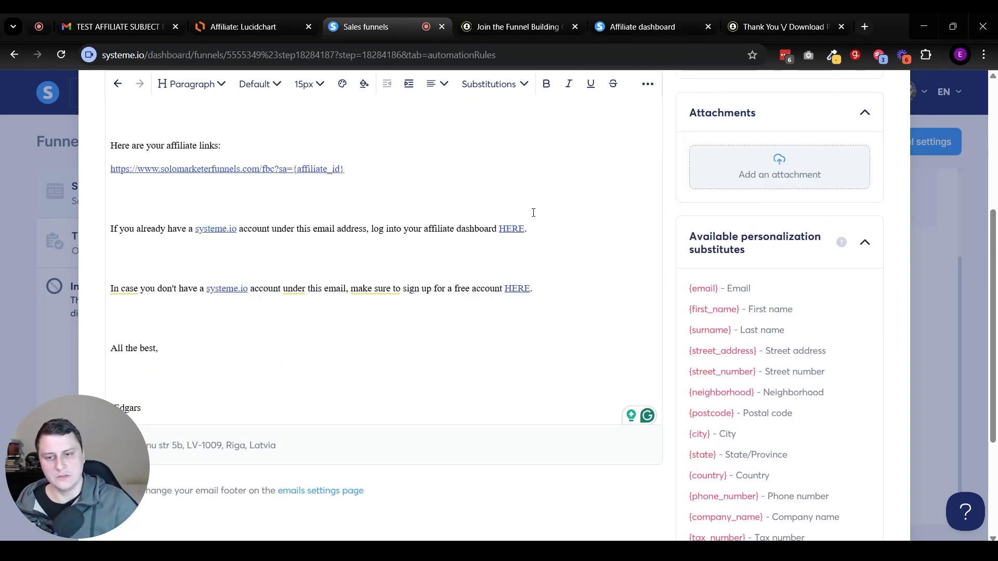